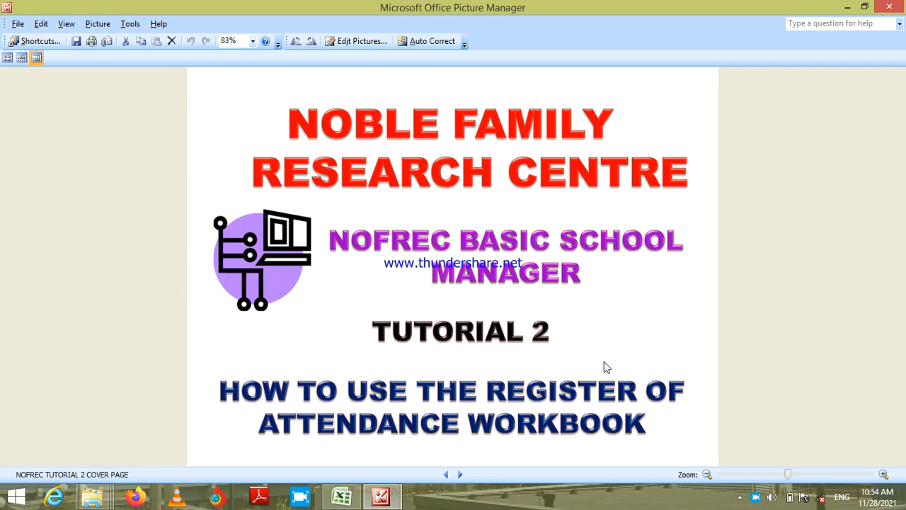
Show the NOFREC BASIC SCHOOL MANAGER rights notice picture, and switch to the school manager workbook in Excel.
mouse_move(396, 502)
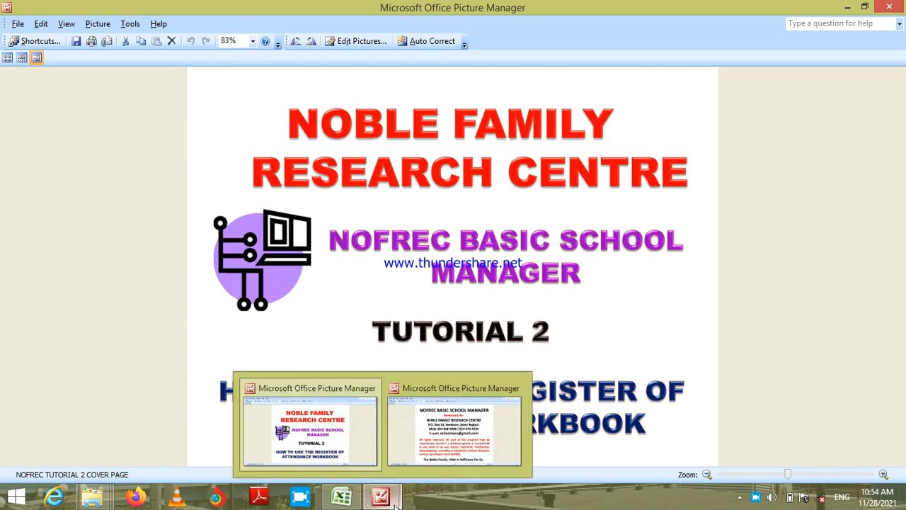
click(429, 449)
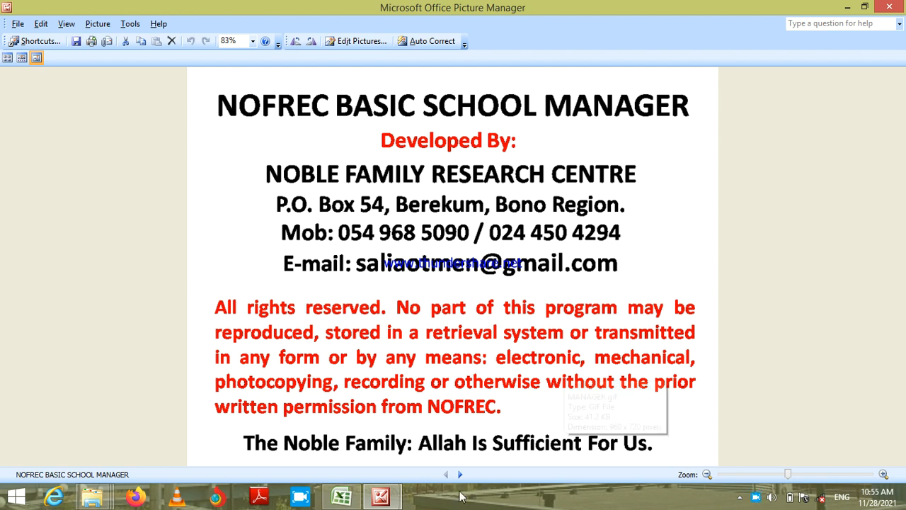
click(339, 504)
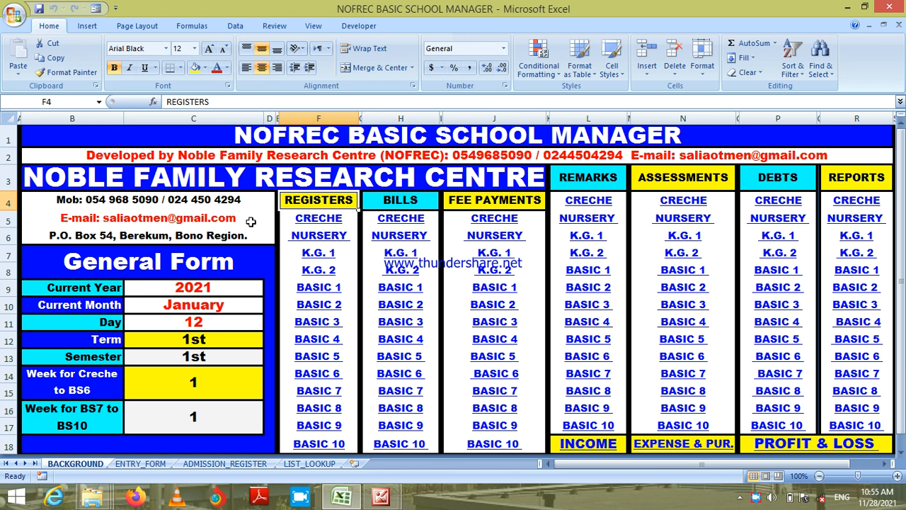
Go to the General Form's Current Year entry and choose January as the Current Month.
click(216, 260)
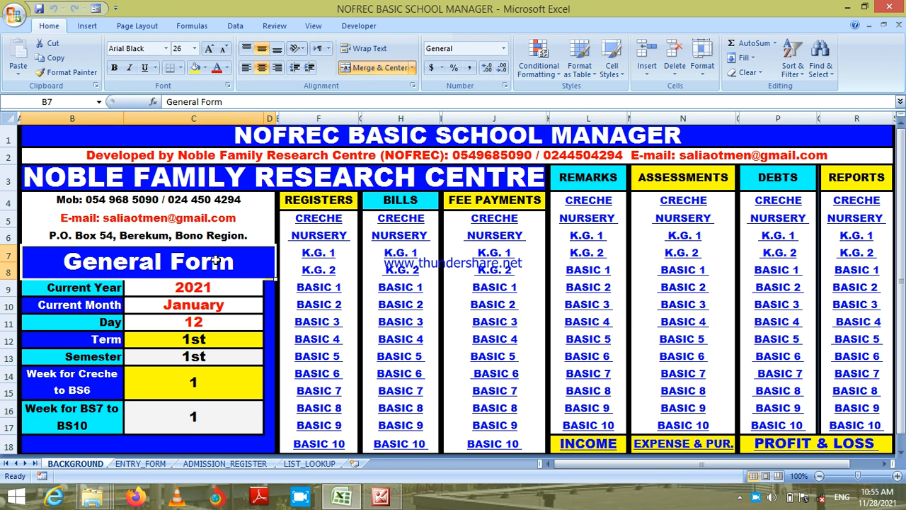
click(208, 286)
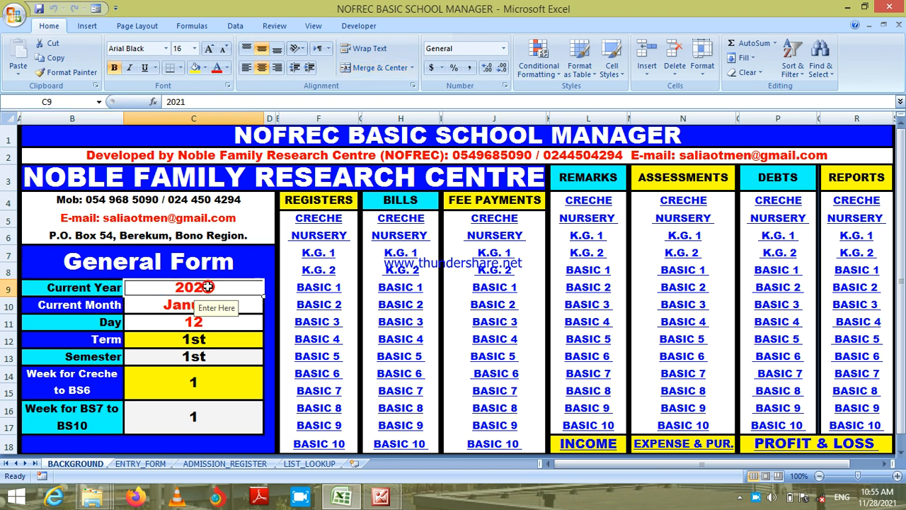
click(250, 308)
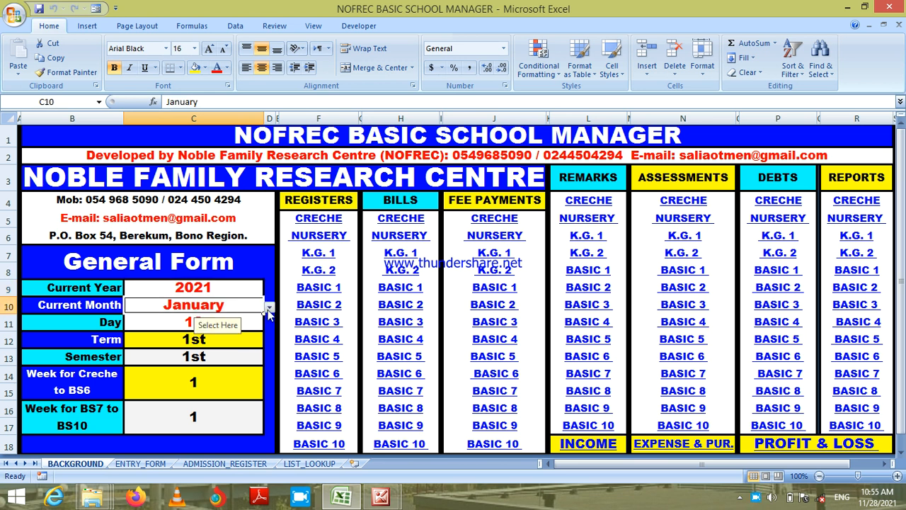
click(268, 307)
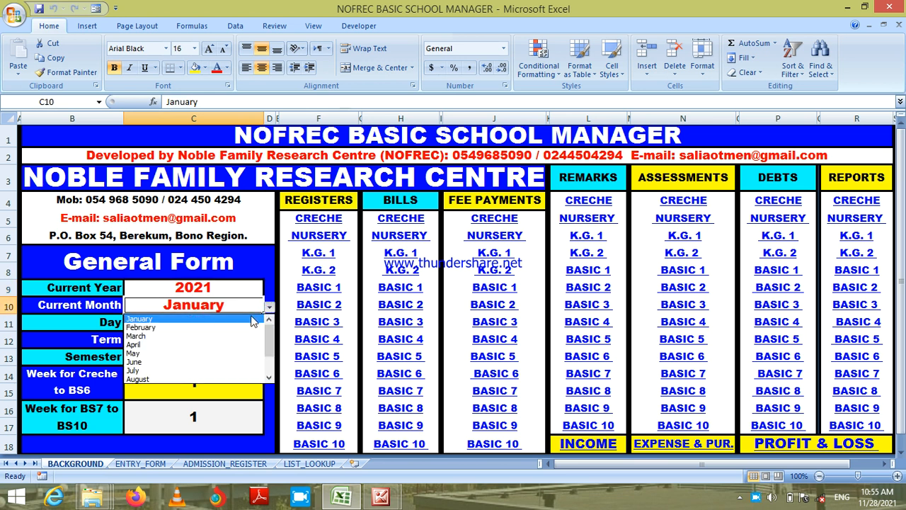
click(252, 320)
Look through the available dates for the General Form's Day entry and choose 12.
click(264, 327)
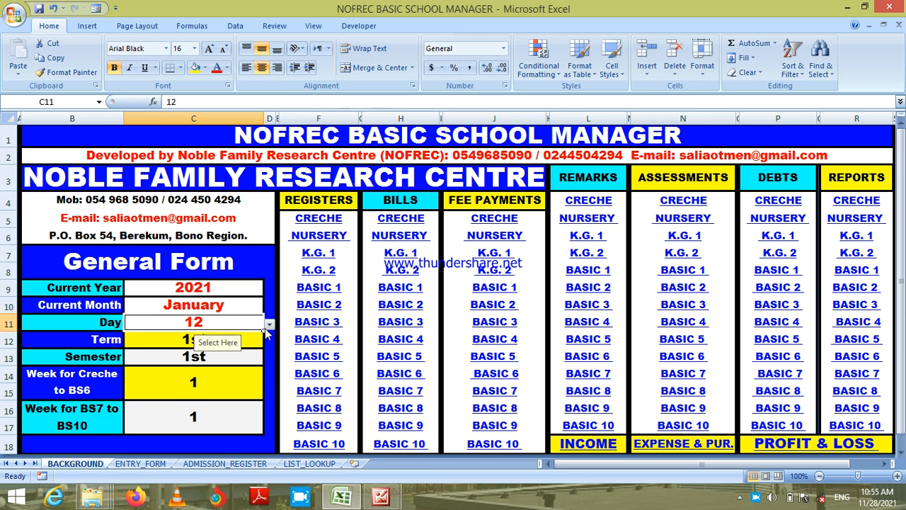
click(268, 329)
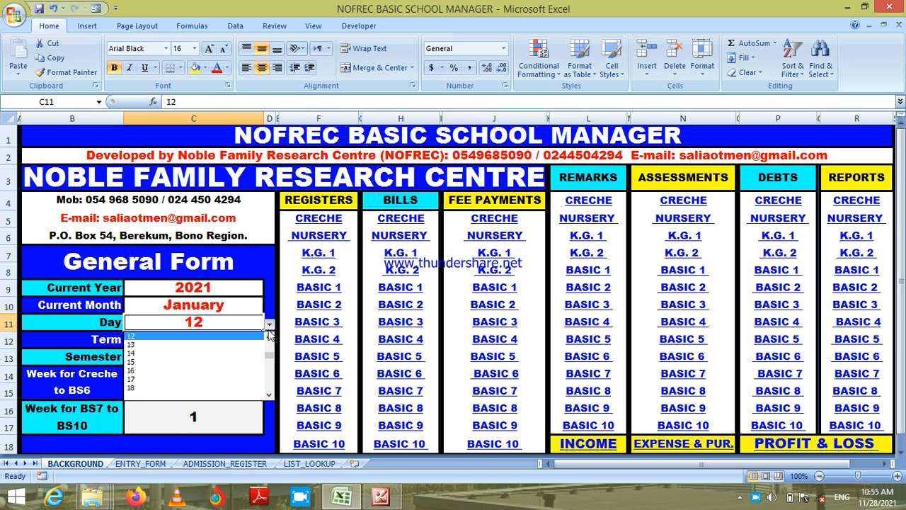
key(Down)
key(Down)
key(Down)
key(Down)
key(Down)
key(Down)
key(Down)
key(Down)
key(Down)
key(Down)
key(Down)
key(Down)
key(Down)
key(Down)
key(Down)
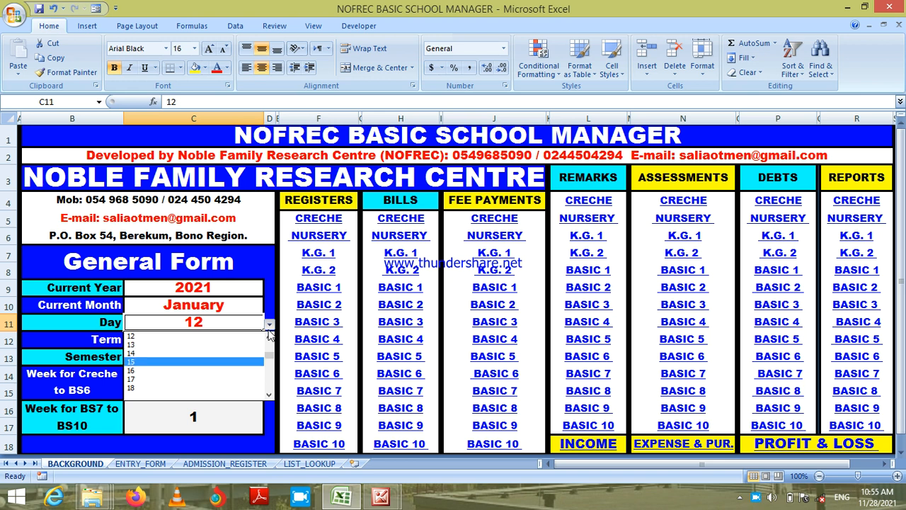
key(Up)
key(Up)
key(Up)
key(Up)
key(Up)
key(Up)
key(Up)
key(Up)
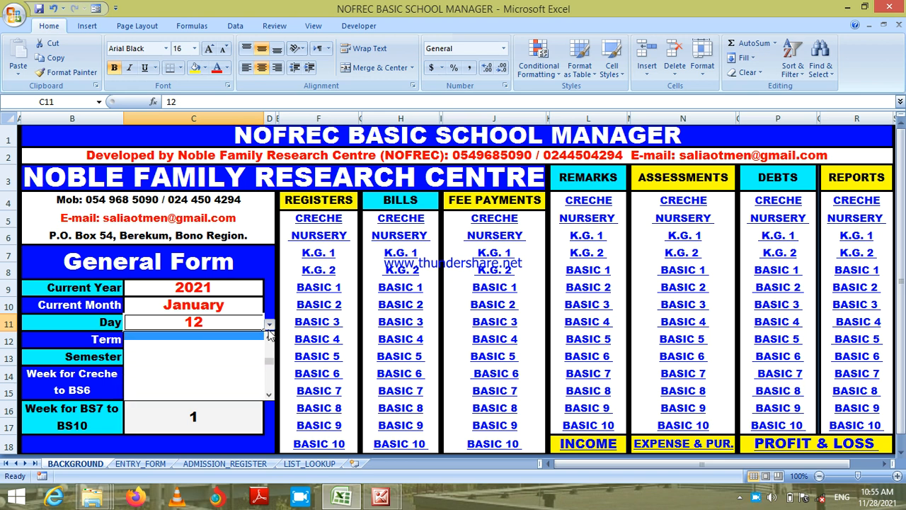
key(Down)
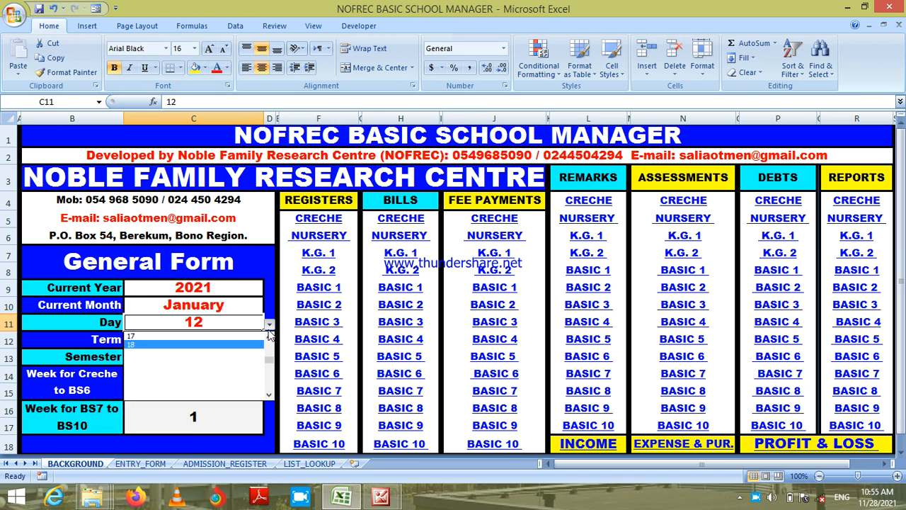
key(Down)
key(Down)
key(Down)
key(Down)
key(Down)
key(Down)
key(Down)
key(Down)
key(Down)
key(Down)
key(Down)
key(Down)
key(Down)
key(Down)
key(Down)
key(Down)
key(Down)
key(Down)
key(Down)
key(Down)
key(Down)
key(Down)
key(Down)
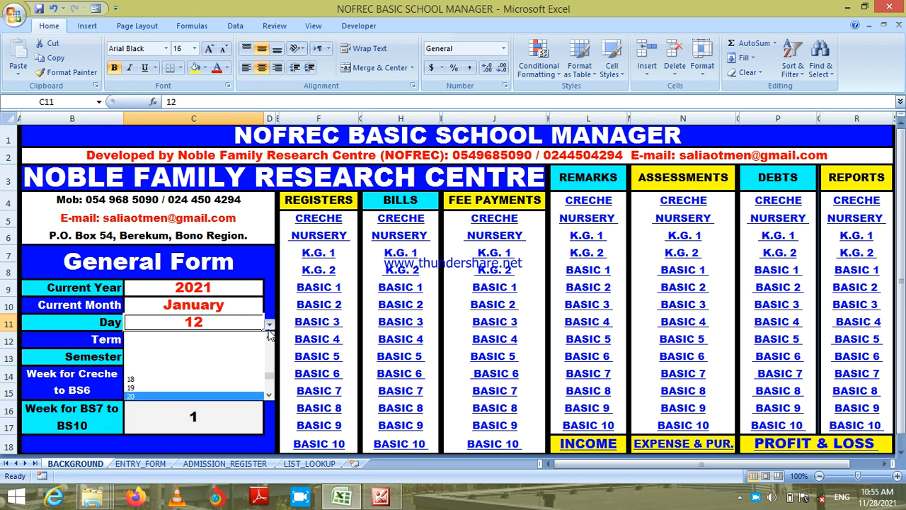
key(Up)
key(Up)
key(Up)
key(Up)
key(Up)
key(Up)
key(Up)
key(Up)
key(Up)
key(Up)
key(Up)
key(Up)
key(Up)
key(Up)
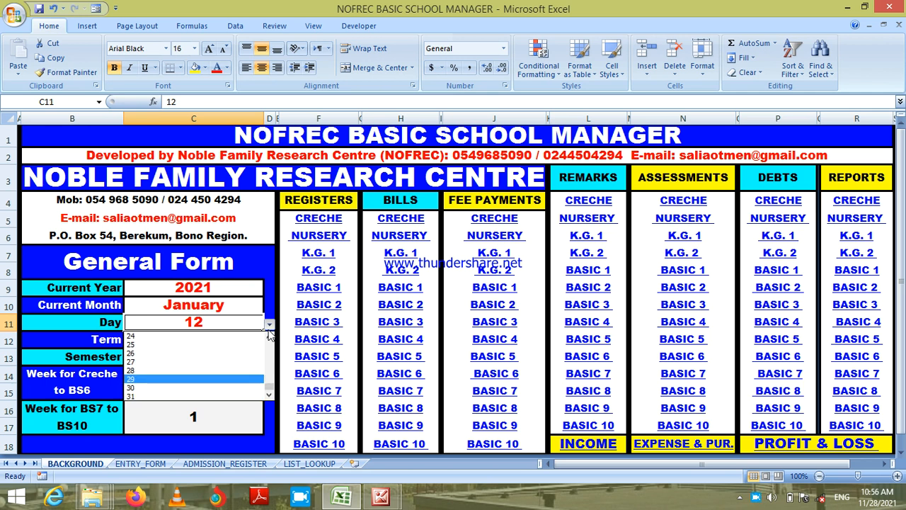
key(Up)
key(Up)
key(Up)
key(Up)
key(Up)
key(Up)
key(Up)
key(Up)
key(Up)
key(Up)
key(Up)
key(Up)
key(Up)
key(Up)
key(Up)
key(Up)
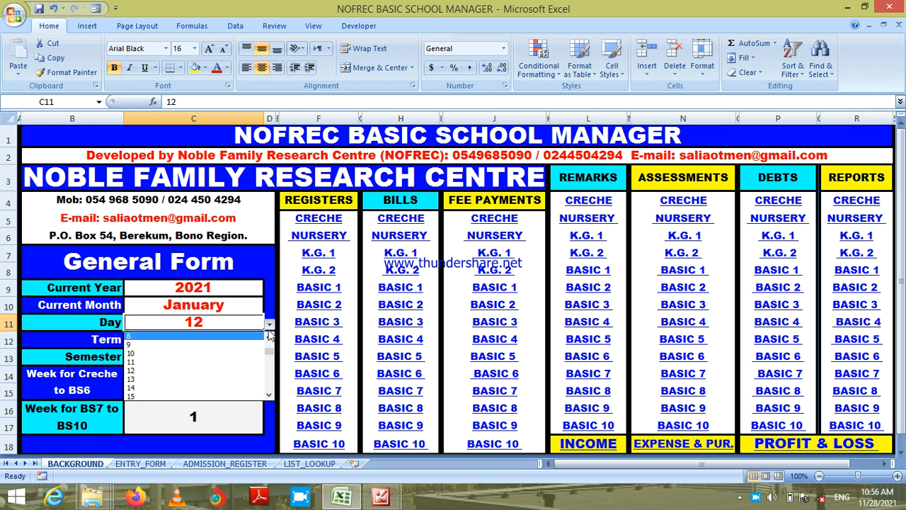
key(Down)
key(Down)
key(Down)
key(Down)
key(Down)
key(Down)
key(Down)
key(Down)
key(Down)
key(Down)
key(Down)
key(Down)
key(Down)
key(Down)
key(Down)
key(Down)
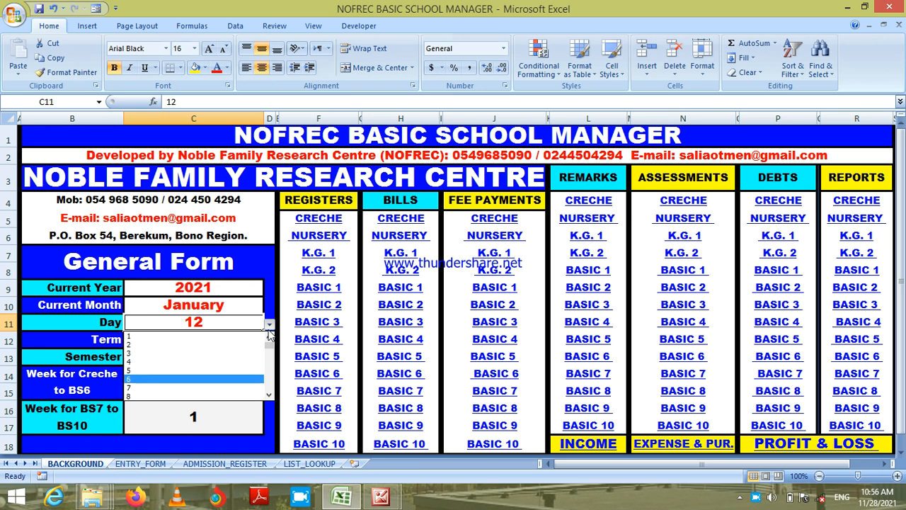
key(Down)
key(Down)
key(Down)
key(Down)
key(Down)
key(Down)
key(Down)
key(Down)
key(Down)
key(Down)
key(Down)
key(Down)
key(Down)
key(Down)
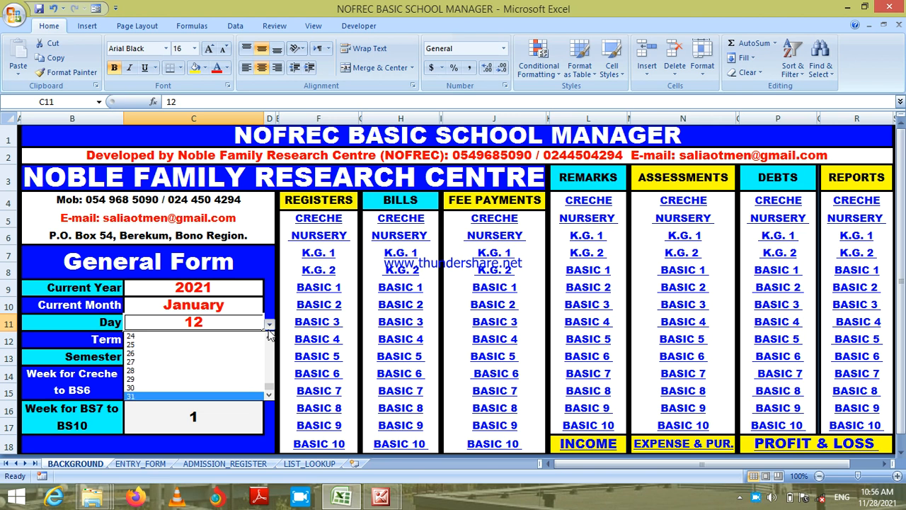
key(Up)
key(Up)
key(Up)
key(Up)
key(Up)
key(Up)
key(Up)
key(Up)
key(Up)
key(Up)
key(Up)
key(Up)
key(Up)
key(Up)
key(Up)
key(Up)
key(Up)
key(Up)
key(Up)
key(Up)
key(Up)
key(Up)
key(Up)
key(Up)
key(Up)
key(Up)
key(Up)
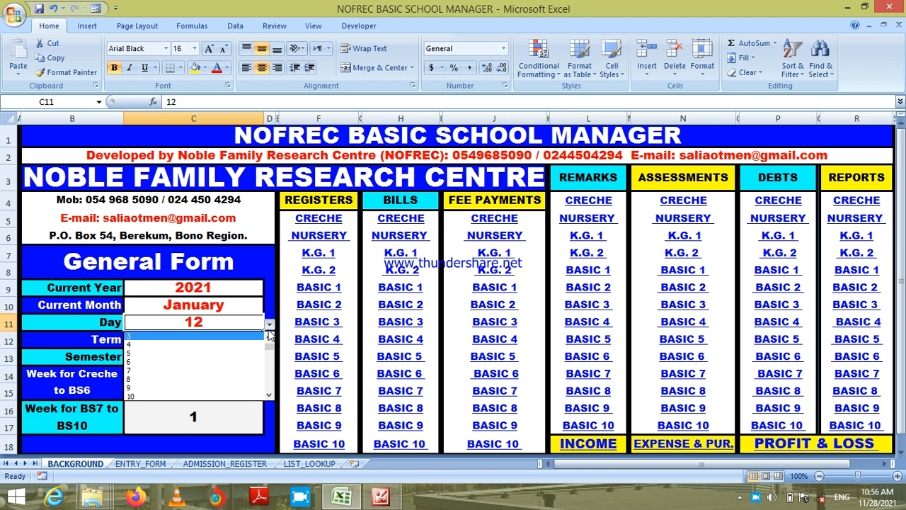
key(Down)
key(Down)
key(Down)
key(Down)
key(Down)
key(Down)
key(Down)
key(Down)
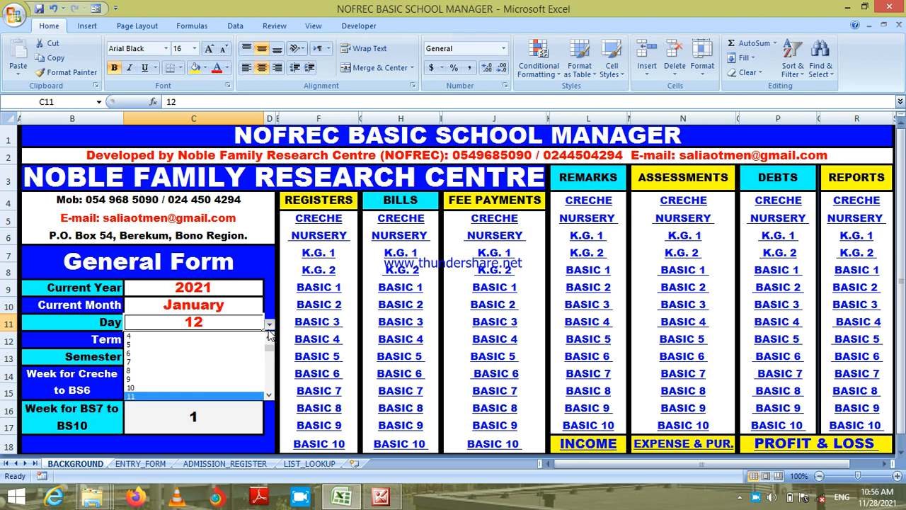
key(Down)
key(Return)
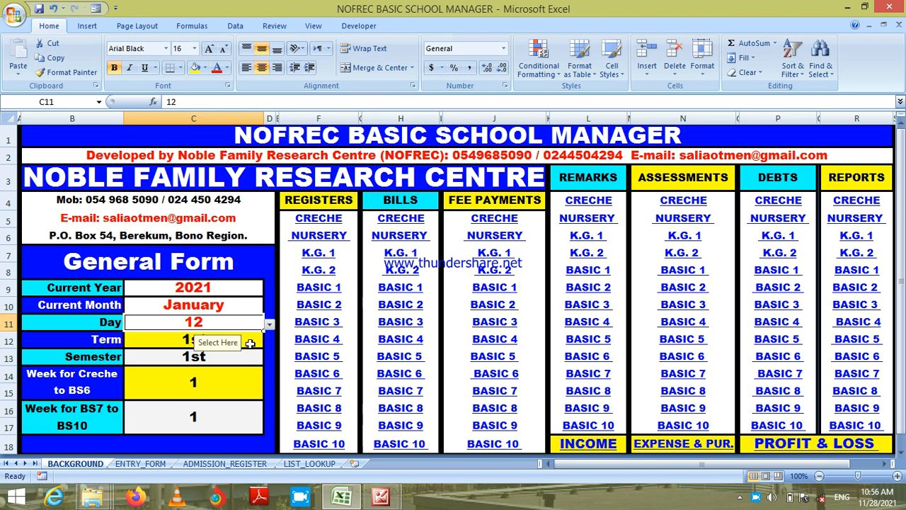
Choose 1st as the Term and 1st as the Semester in the General Form.
click(249, 342)
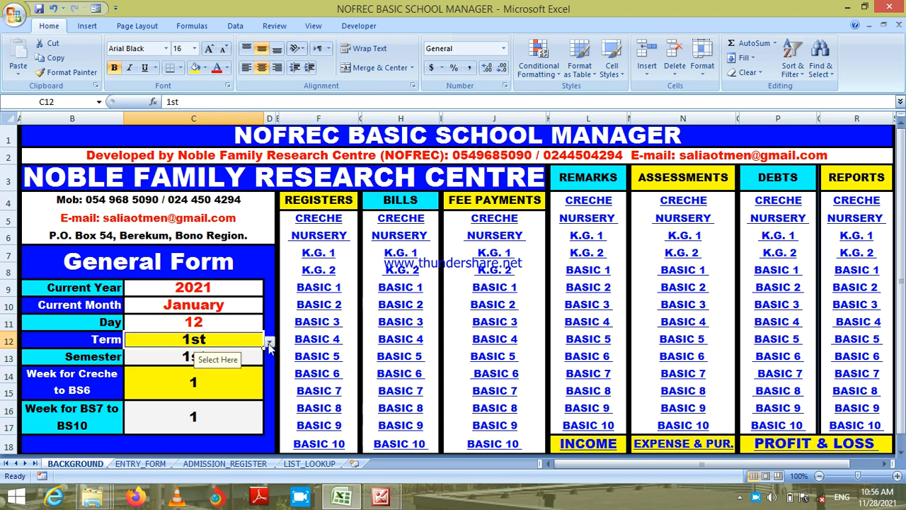
click(269, 344)
click(247, 353)
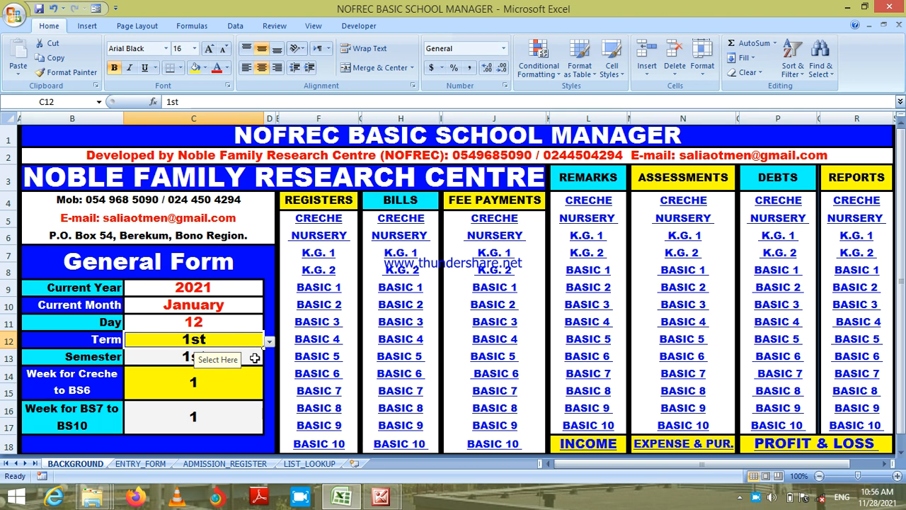
click(254, 357)
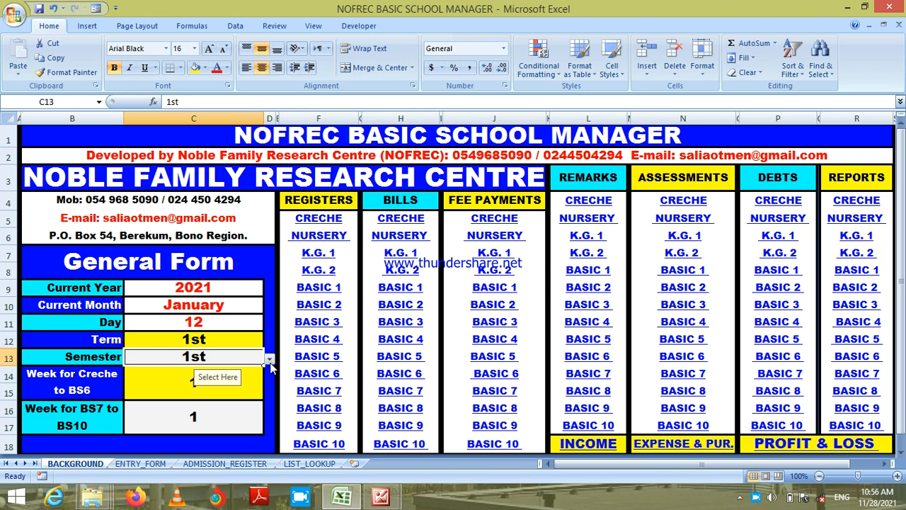
click(269, 359)
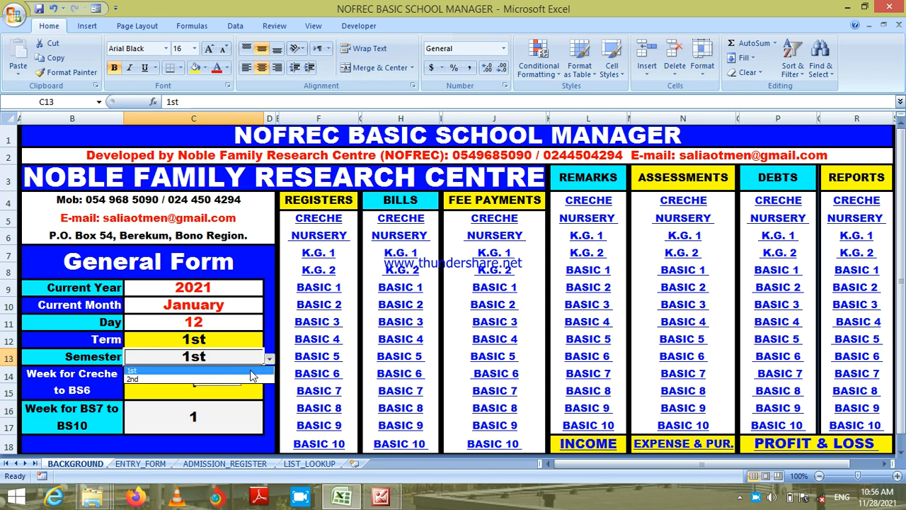
click(250, 370)
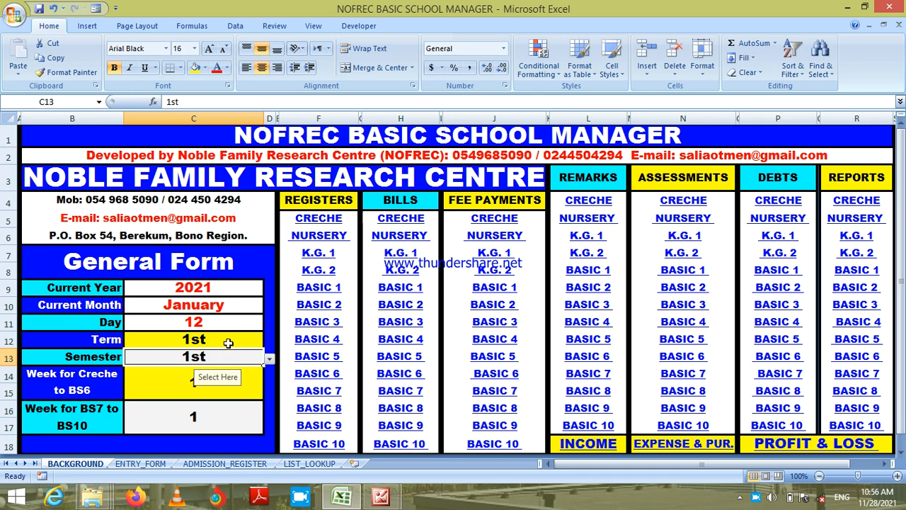
Go through the General Form's Term entry and the week entries for Creche to BS6 and BS7 to BS10.
click(227, 344)
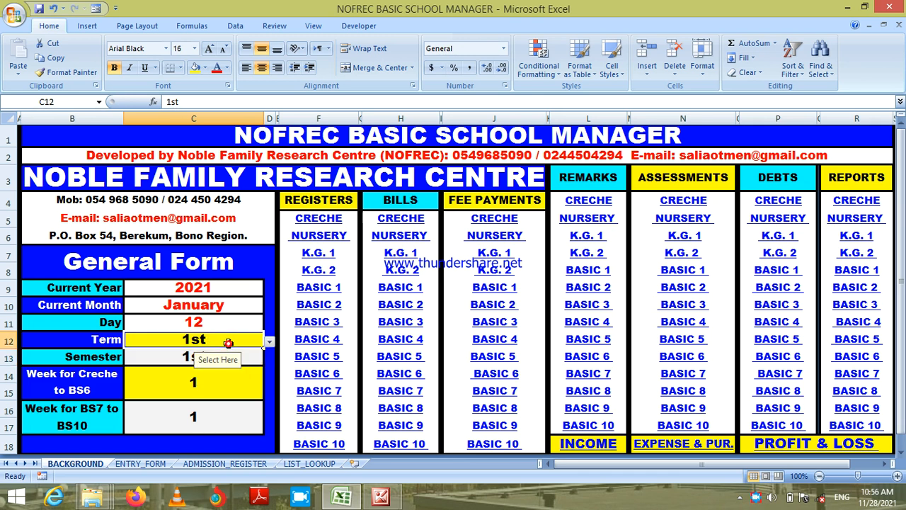
click(240, 380)
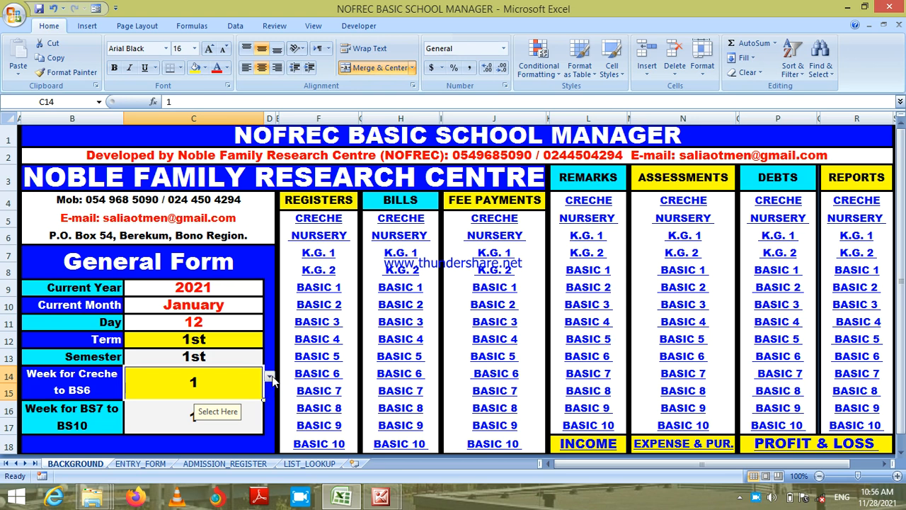
click(259, 421)
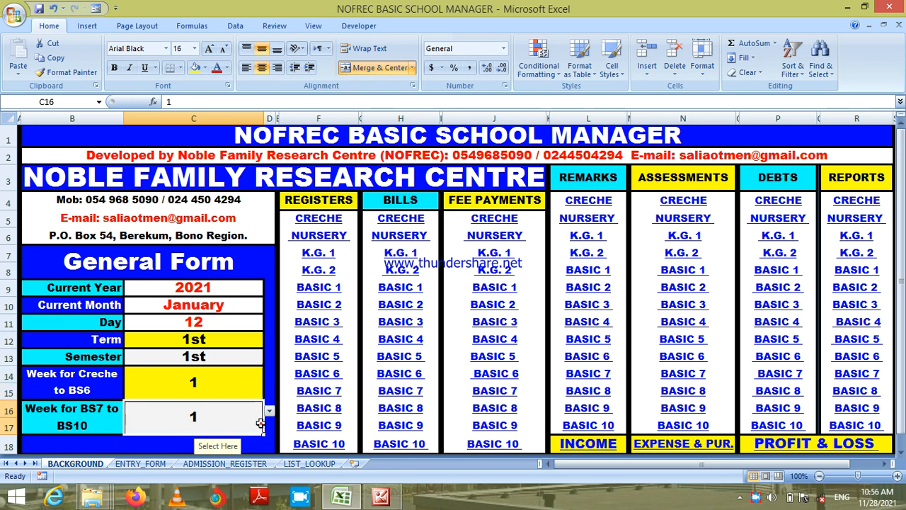
Open the ADMISSION_REGISTER sheet and go to the first student's Class entry.
click(233, 464)
click(59, 197)
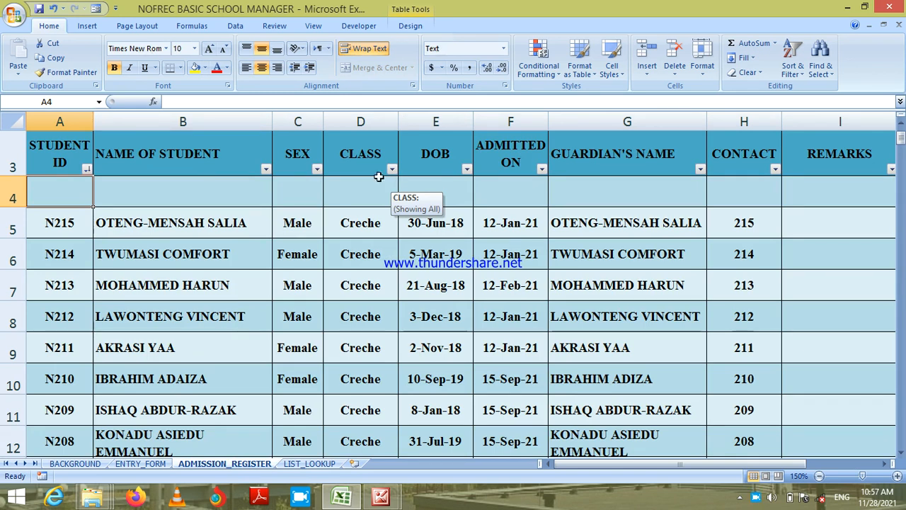
click(329, 220)
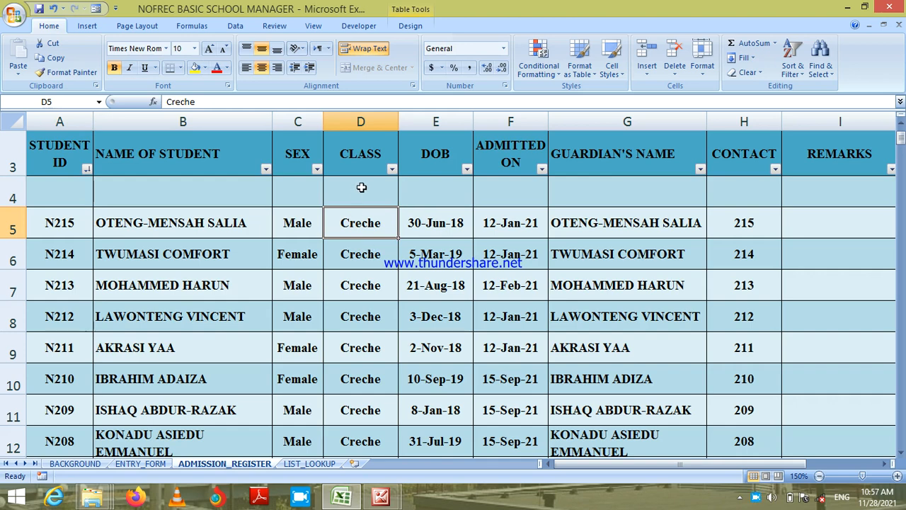
Examine the Class column of the admission register from the first student down past the end of the list.
key(Down)
key(Down)
key(Down)
key(Down)
key(Down)
key(Down)
key(Down)
key(Down)
key(Down)
key(Down)
key(Down)
key(Down)
key(Down)
key(Down)
key(Down)
key(Down)
key(Down)
key(Down)
key(Down)
key(Down)
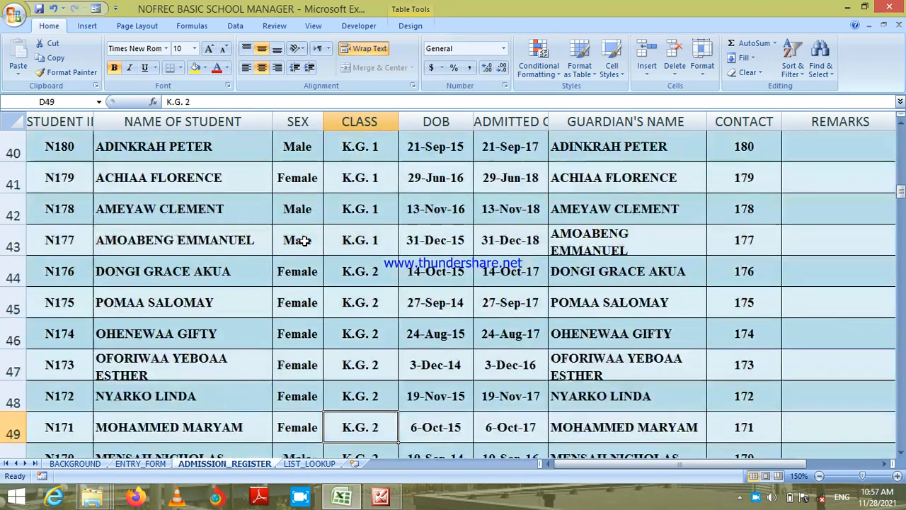
key(Down)
key(Down)
key(Down)
key(Down)
key(Down)
key(Down)
key(Down)
key(Down)
key(Down)
key(Down)
key(Down)
key(Down)
key(Down)
key(Down)
key(Down)
key(Down)
key(Down)
key(Down)
key(Down)
key(Down)
key(Down)
key(Down)
key(Down)
key(Down)
key(Down)
key(Down)
key(Down)
key(Down)
key(Down)
key(Down)
key(Down)
key(Down)
key(Down)
key(Down)
key(Down)
key(Down)
key(Down)
key(Down)
key(Down)
key(Down)
key(Down)
key(Down)
key(Down)
key(Down)
key(Down)
key(Down)
key(Down)
key(Down)
key(Down)
key(Down)
key(Down)
key(Down)
key(Down)
key(Down)
key(Down)
key(Down)
key(Down)
key(Down)
key(Down)
key(Down)
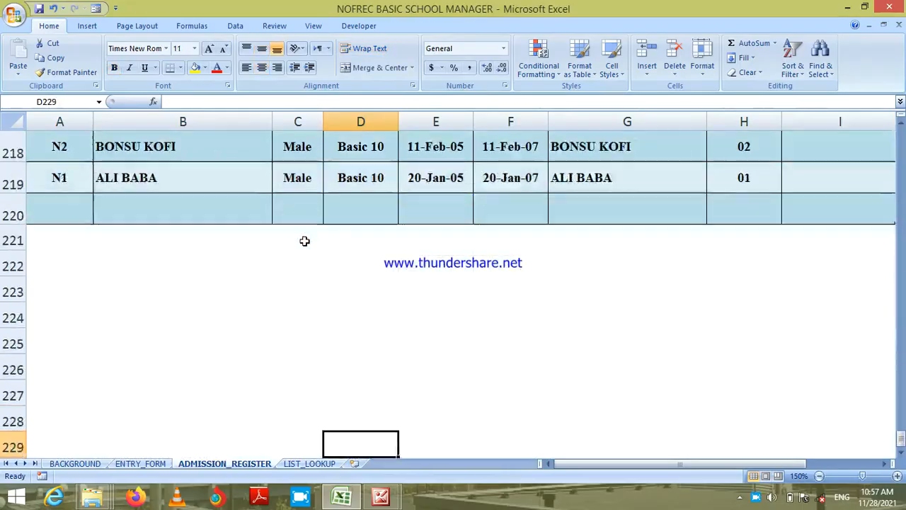
Examine the admission register's Class column from below the list's end back up to the first student's entry.
key(Up)
key(Up)
key(Up)
key(Up)
key(Up)
key(Up)
key(Up)
key(Up)
key(Up)
key(Up)
key(Up)
key(Up)
key(Up)
key(Up)
key(Up)
key(Up)
key(Up)
key(Up)
key(Up)
key(Up)
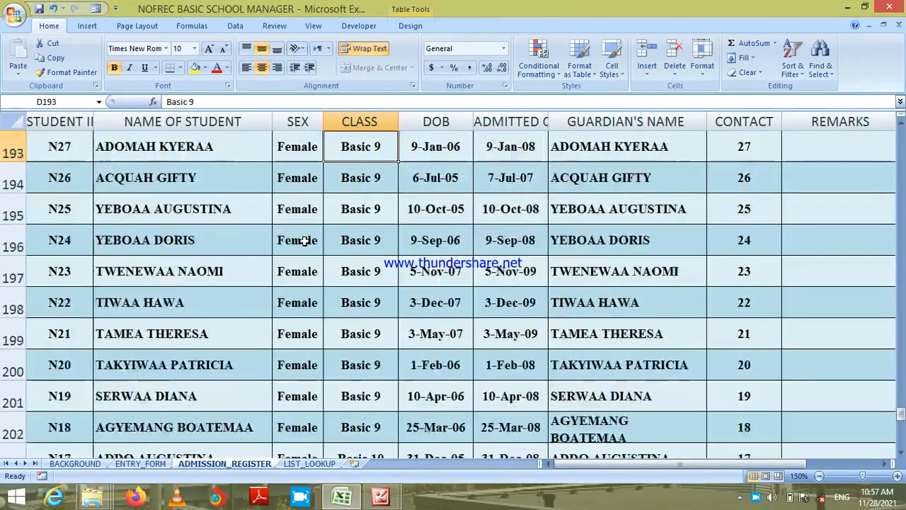
key(Up)
key(Up)
key(Up)
key(Up)
key(Up)
key(Up)
key(Up)
key(Up)
key(Up)
key(Up)
key(Up)
key(Up)
key(Up)
key(Up)
key(Up)
key(Up)
key(Up)
key(Up)
key(Up)
key(Up)
key(Up)
key(Up)
key(Up)
key(Up)
key(Up)
key(Up)
key(Up)
key(Up)
key(Up)
key(Up)
key(Up)
key(Up)
key(Up)
key(Up)
key(Up)
key(Up)
key(Up)
key(Up)
key(Up)
key(Up)
key(Up)
key(Up)
key(Up)
key(Up)
key(Up)
key(Up)
key(Up)
key(Up)
key(Up)
key(Up)
key(Up)
key(Up)
key(Up)
key(Up)
key(Up)
key(Up)
key(Up)
key(Up)
key(Up)
key(Up)
key(Up)
key(Up)
key(Up)
key(Up)
key(Up)
key(Up)
key(Up)
key(Up)
key(Up)
key(Up)
key(Up)
key(Up)
key(Up)
key(Up)
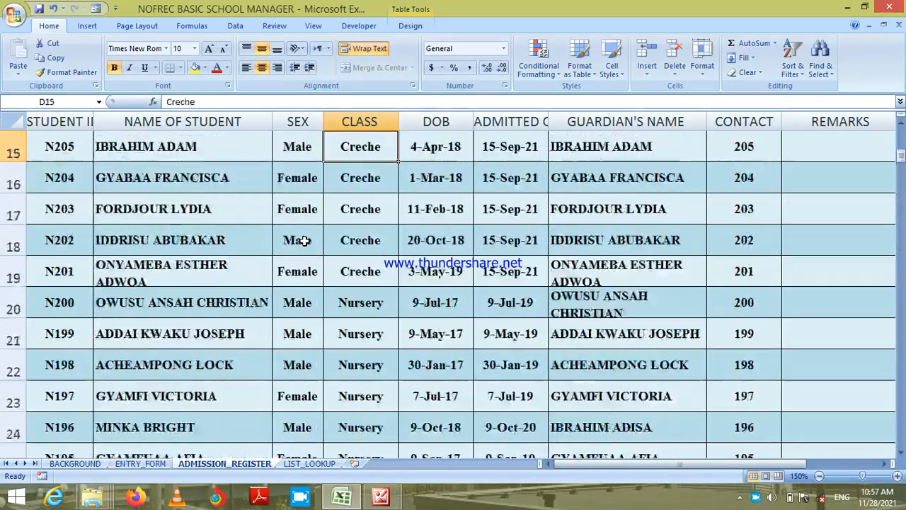
key(ctrl+Home)
key(Down)
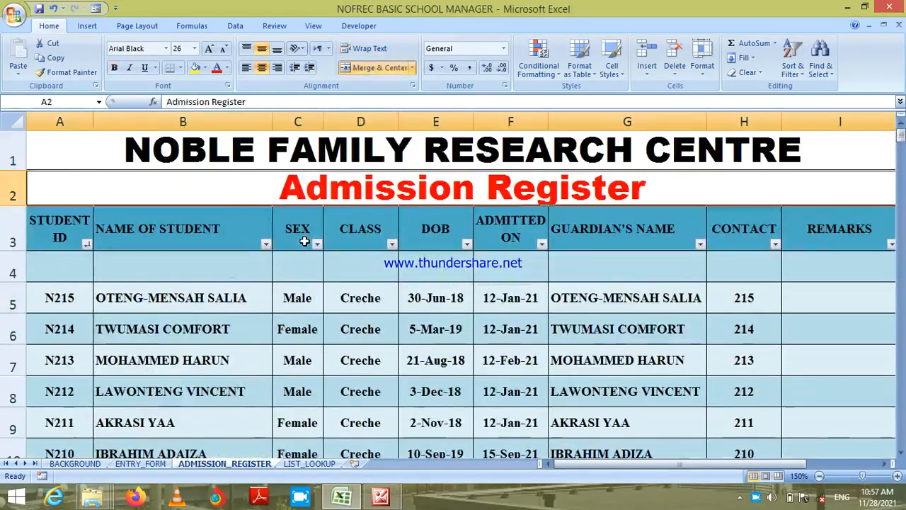
key(Down)
key(Down)
key(Right)
key(Right)
key(Right)
key(Down)
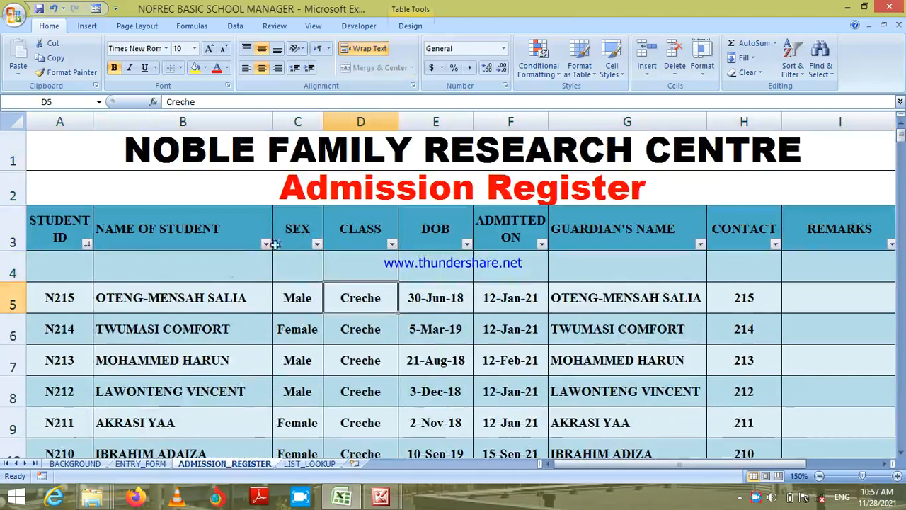
Filter the admission register's Class column to show only the Creche students.
click(77, 276)
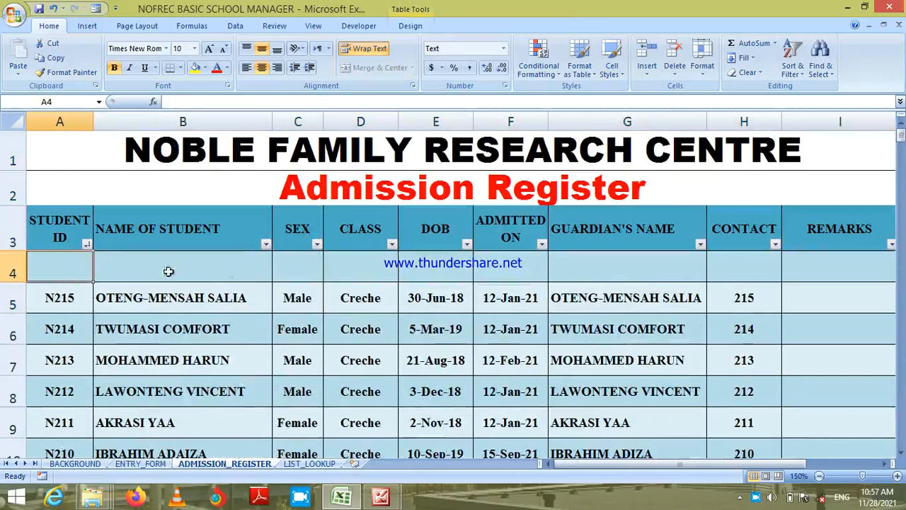
click(391, 245)
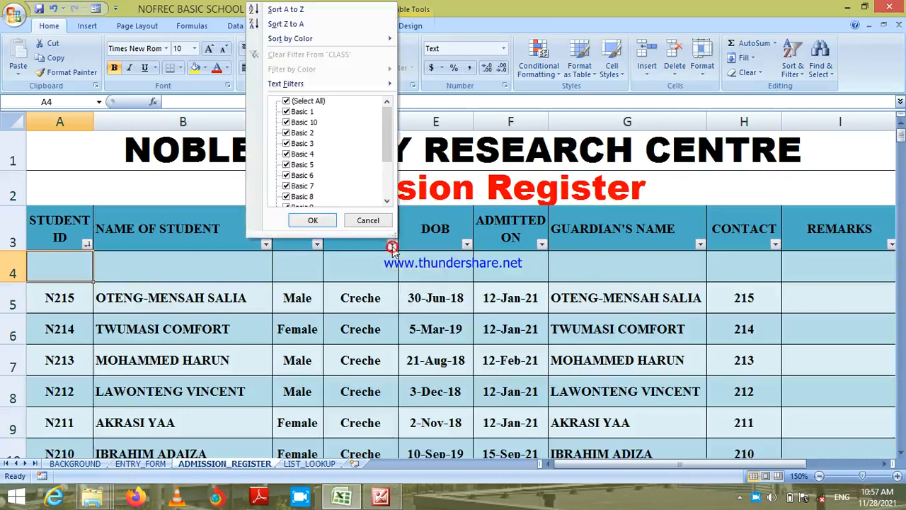
click(299, 103)
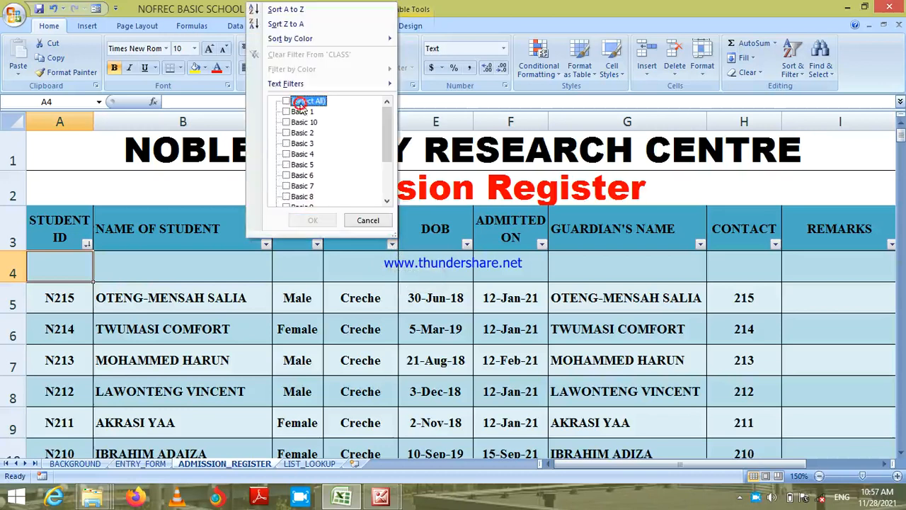
click(388, 201)
click(387, 201)
click(387, 201)
click(304, 177)
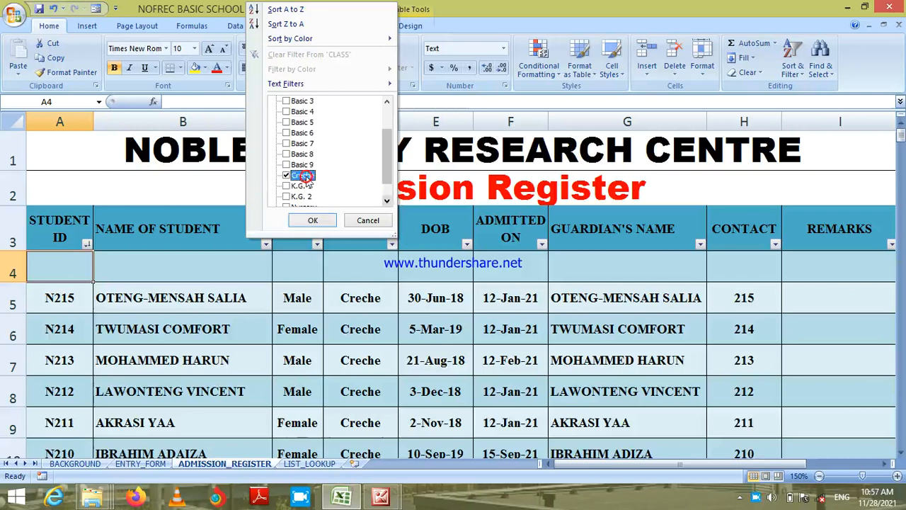
click(314, 220)
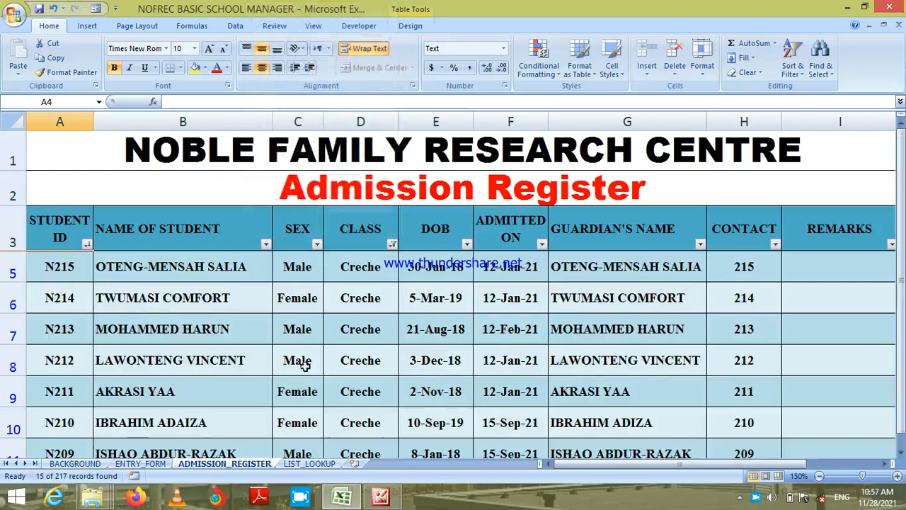
Look through the filtered Creche student list to its end and return to the sheet's title.
key(Down)
key(Down)
key(Down)
key(Down)
key(Down)
key(Down)
key(Down)
key(Down)
key(Down)
key(Down)
key(Down)
key(Down)
key(Down)
key(Down)
key(Down)
key(Down)
key(Down)
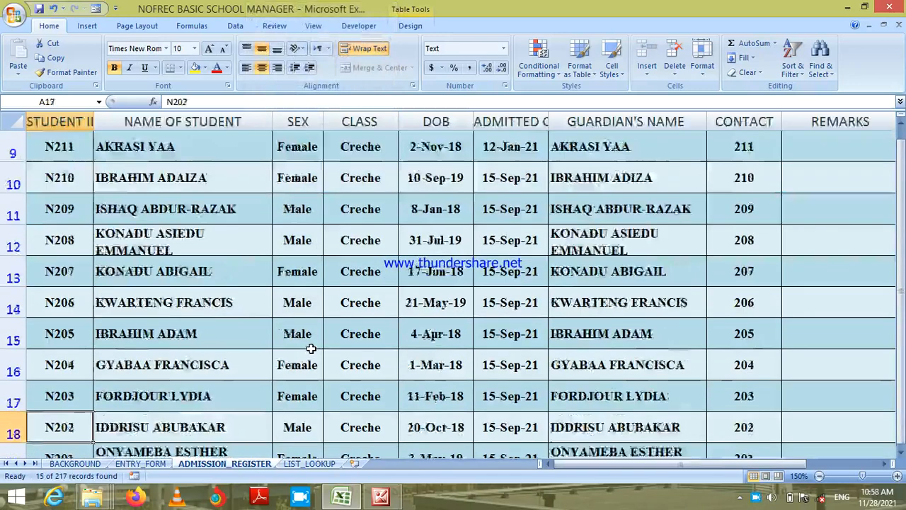
key(Up)
key(Up)
key(Up)
key(Up)
key(Up)
key(Up)
key(Up)
key(Up)
key(Up)
key(Up)
key(Up)
key(Up)
key(Up)
key(Up)
key(Up)
key(Up)
key(Up)
key(Up)
key(Up)
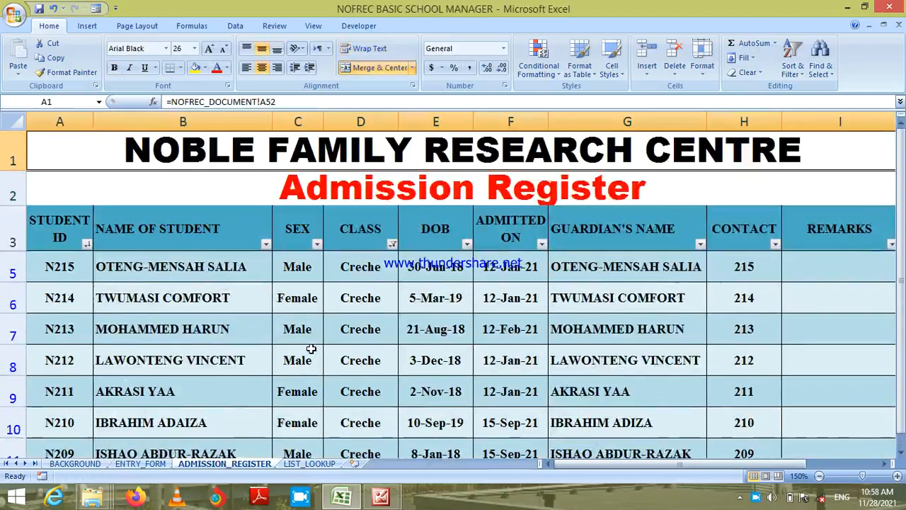
Preview the printout of the filtered Creche admission register and close the preview.
click(14, 17)
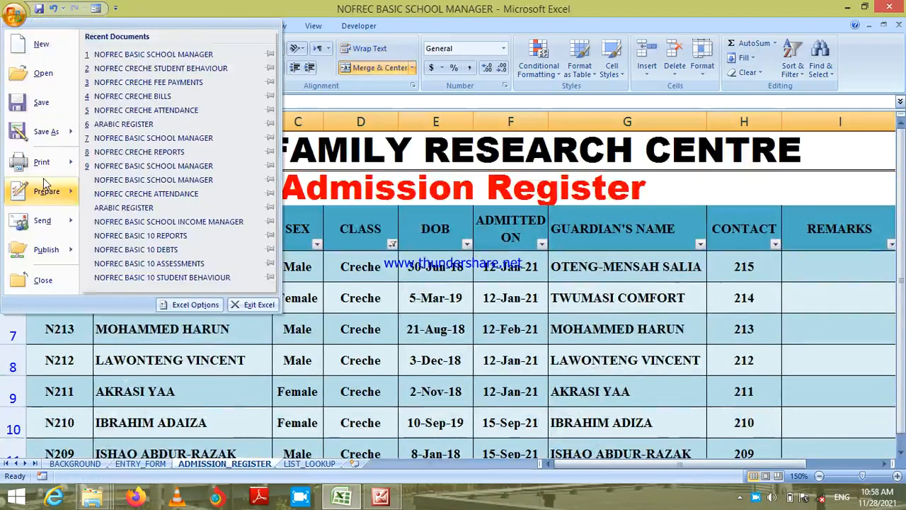
mouse_move(45, 186)
mouse_move(42, 162)
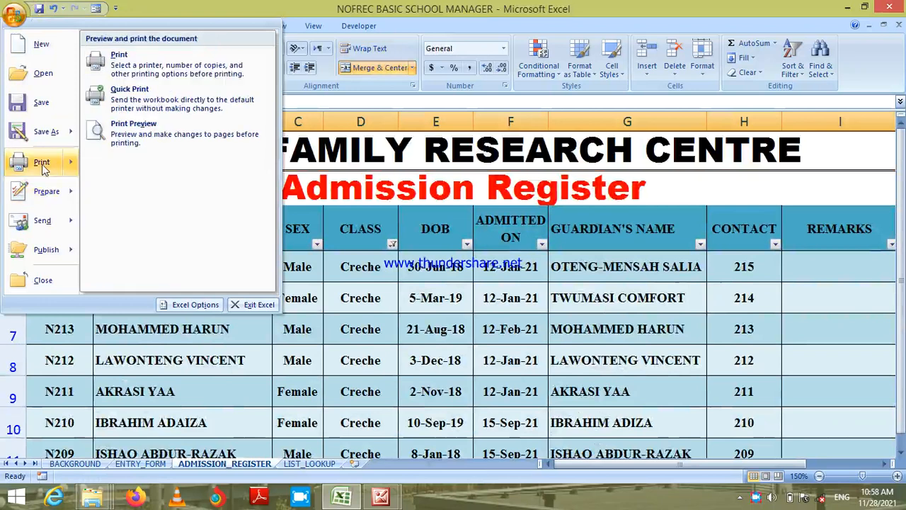
click(145, 138)
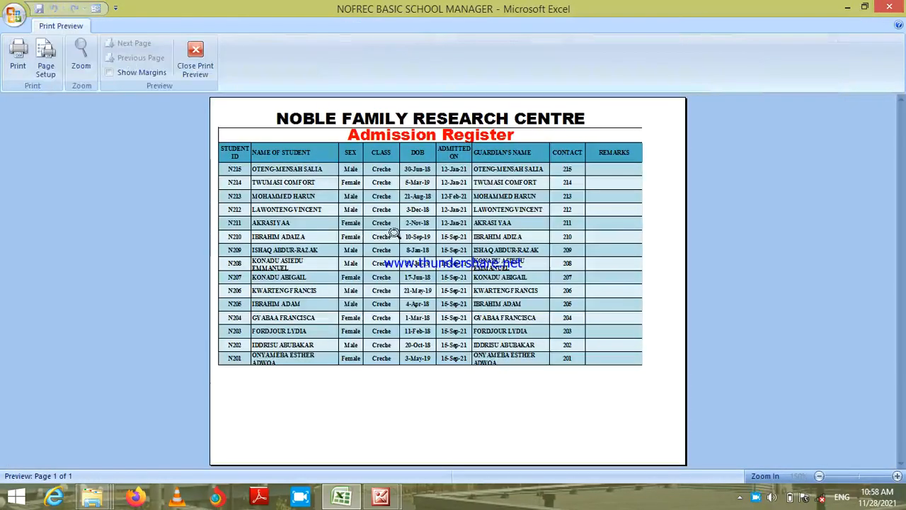
click(196, 61)
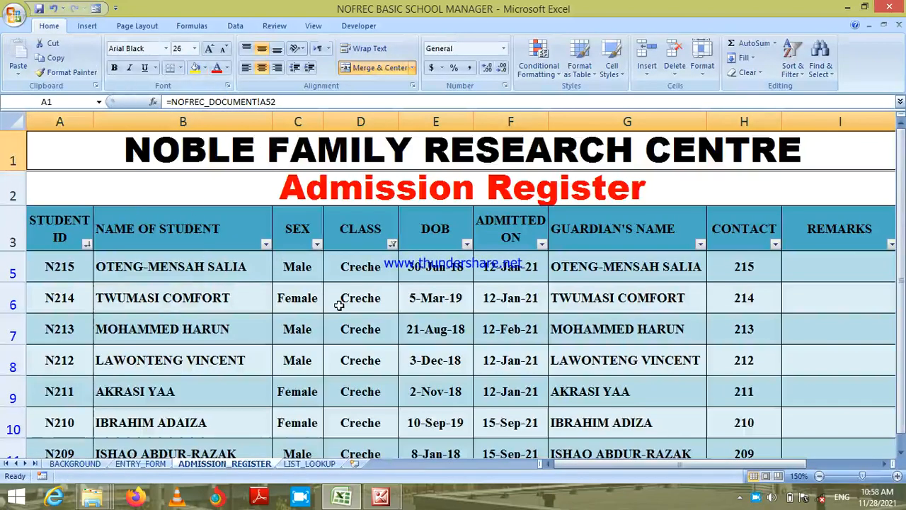
Change the admission register's Class filter to show only the Nursery students instead of Creche.
click(391, 245)
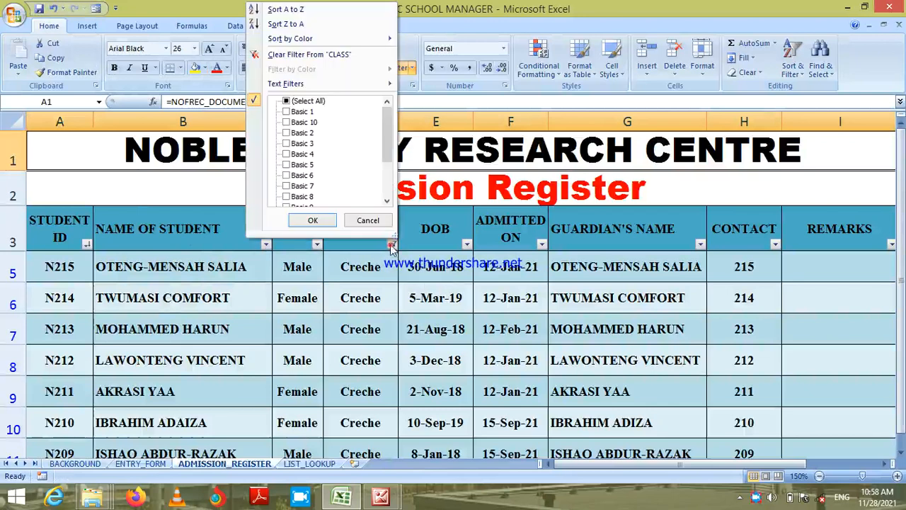
click(388, 202)
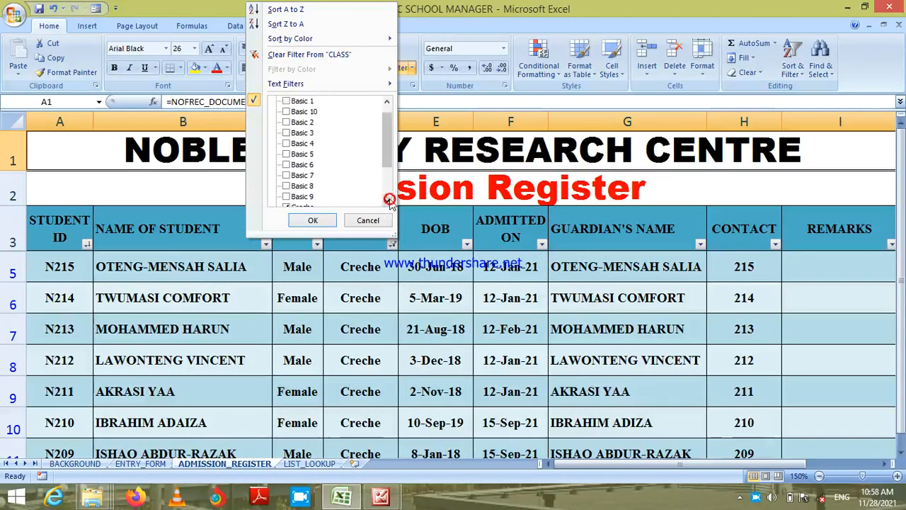
click(388, 202)
click(388, 203)
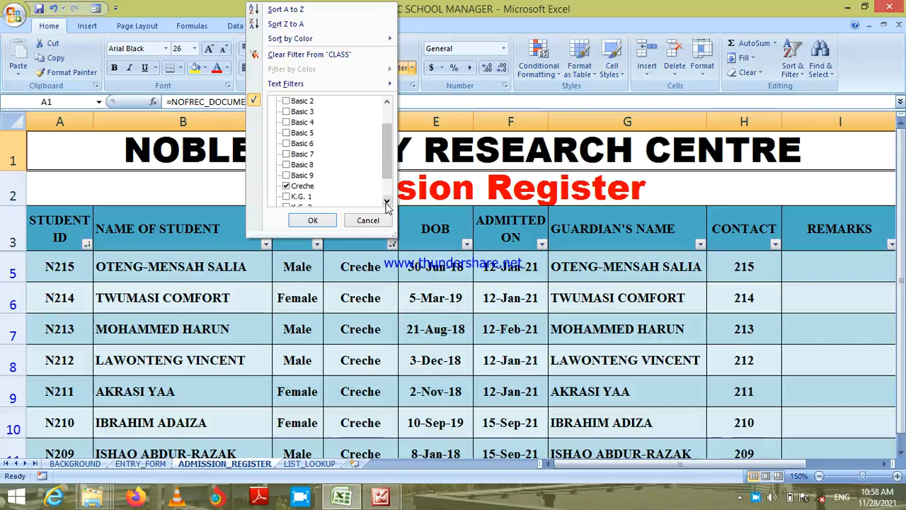
right_click(388, 204)
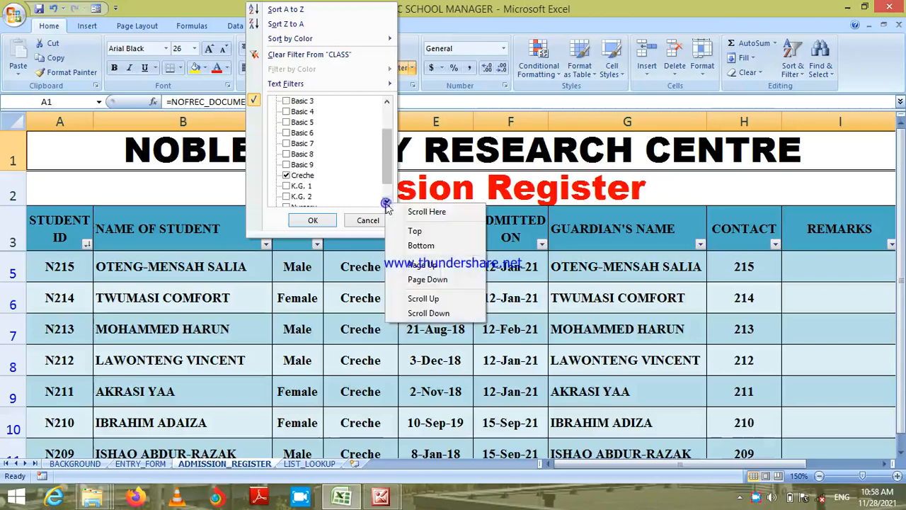
click(301, 176)
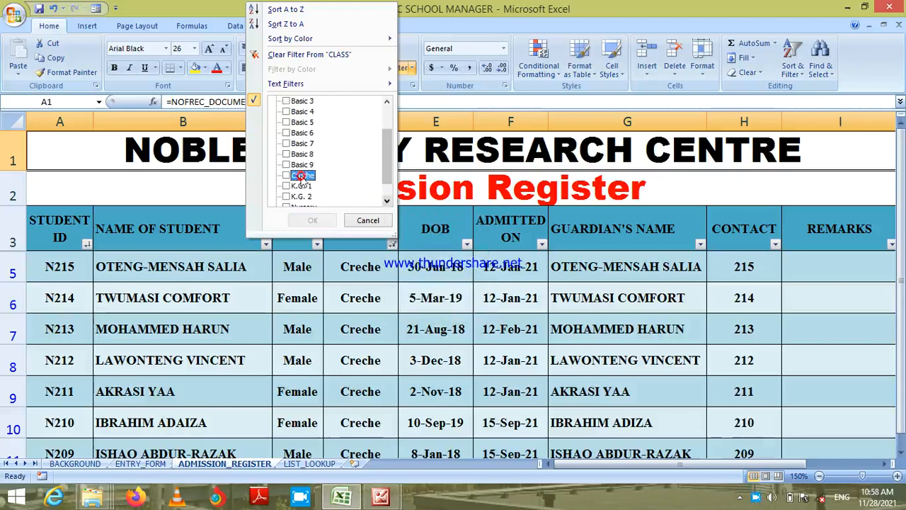
click(385, 201)
click(303, 197)
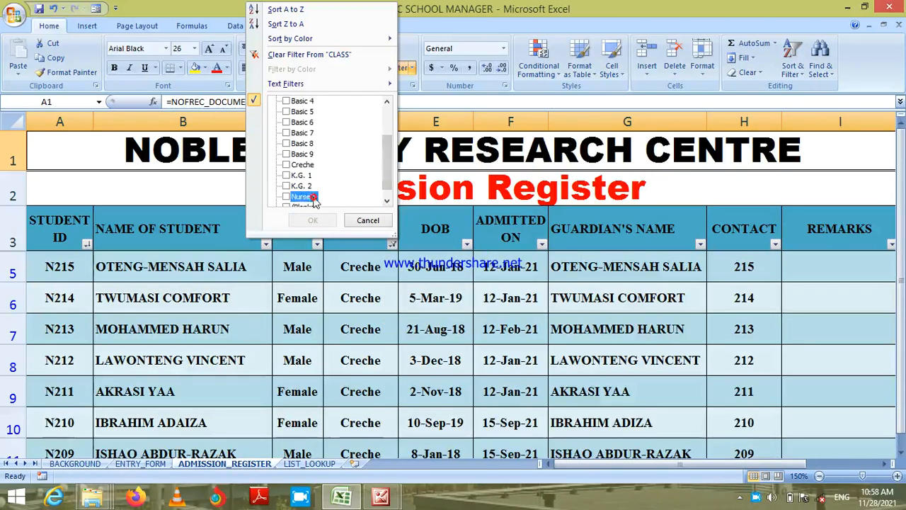
click(311, 221)
Look through the filtered Nursery student list to its end and return to the sheet's title.
click(359, 276)
key(Down)
key(Down)
key(Down)
key(Down)
key(Down)
key(Down)
key(Down)
key(Down)
key(Down)
key(Down)
key(Down)
key(Down)
key(Down)
key(Down)
key(Down)
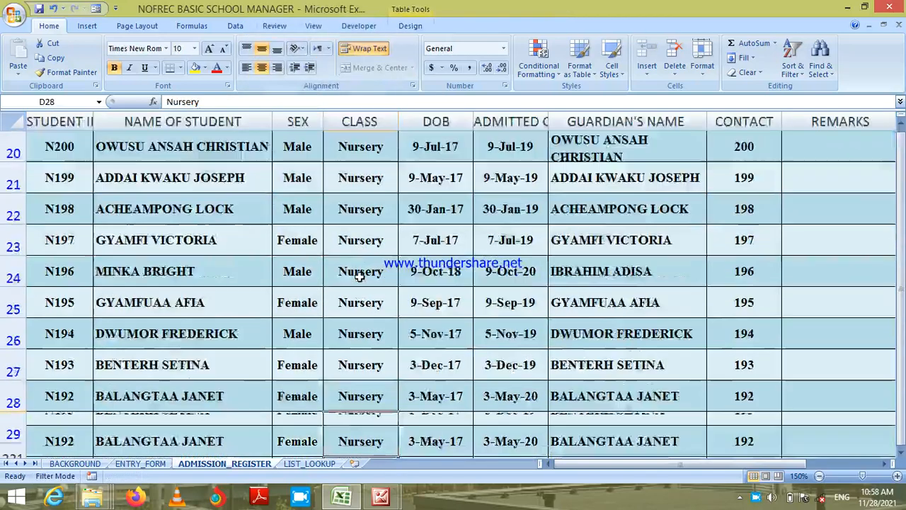
key(Up)
key(Up)
key(Up)
key(Up)
key(Up)
key(ctrl+Home)
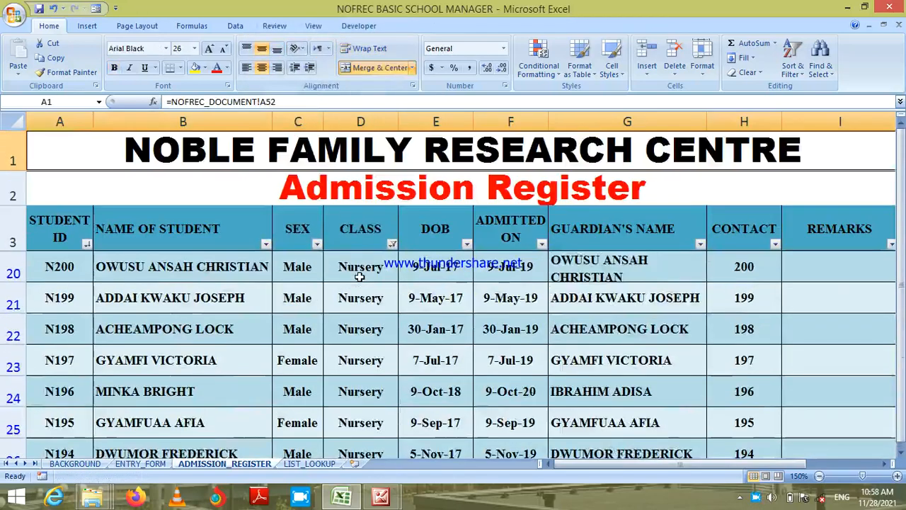
Set the admission register's Class filter back to all classes and select the empty Student ID cell below the header.
click(391, 244)
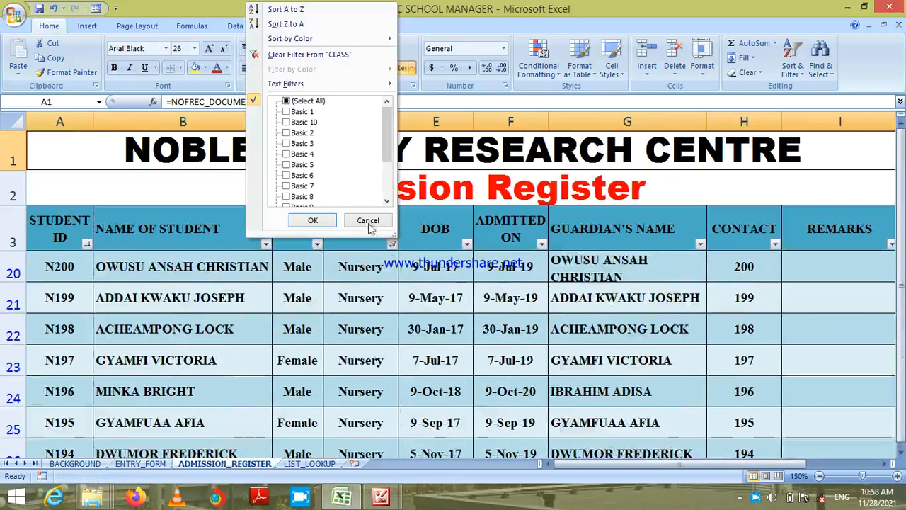
click(302, 100)
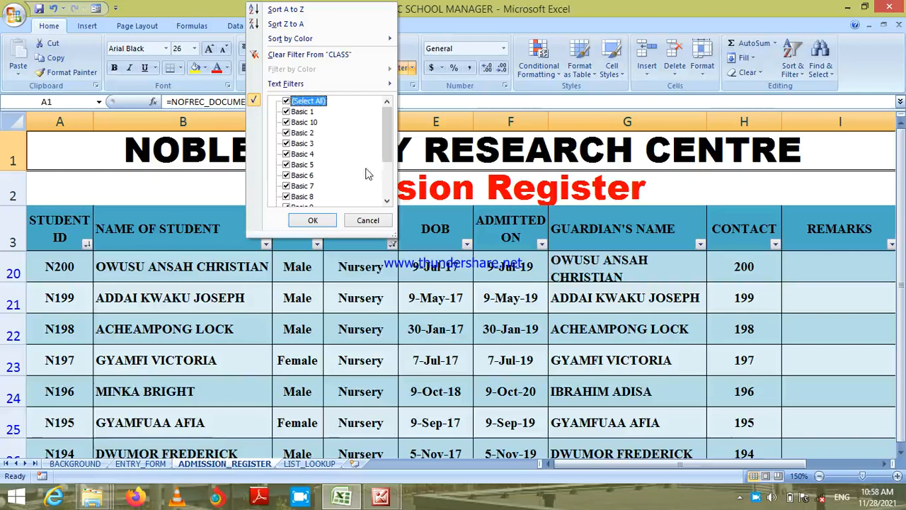
click(314, 220)
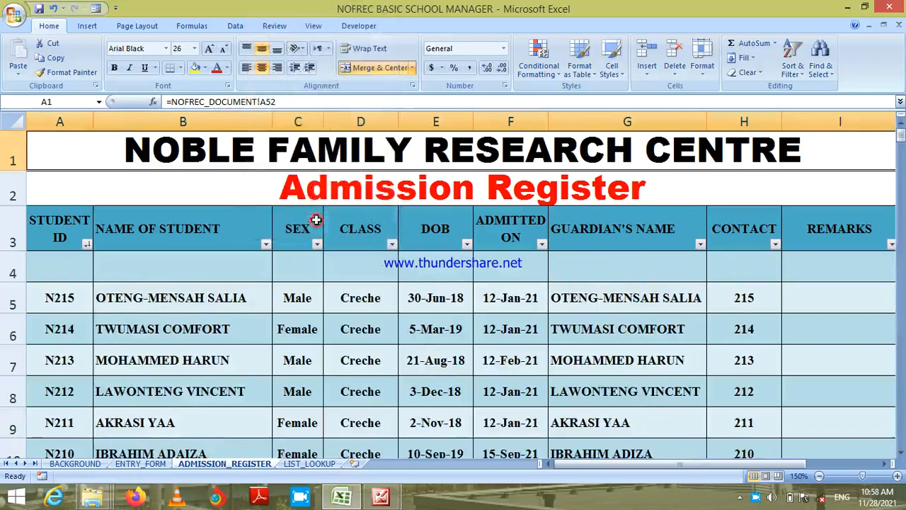
right_click(71, 273)
click(48, 229)
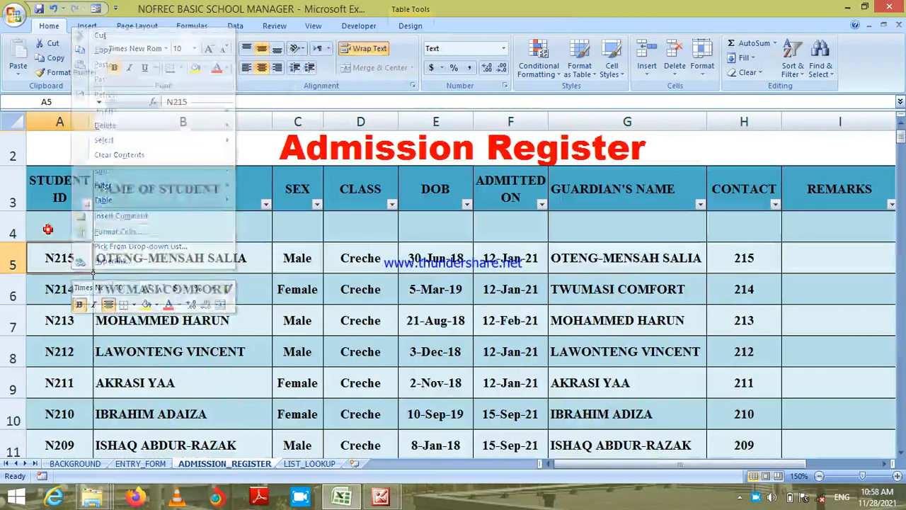
click(47, 229)
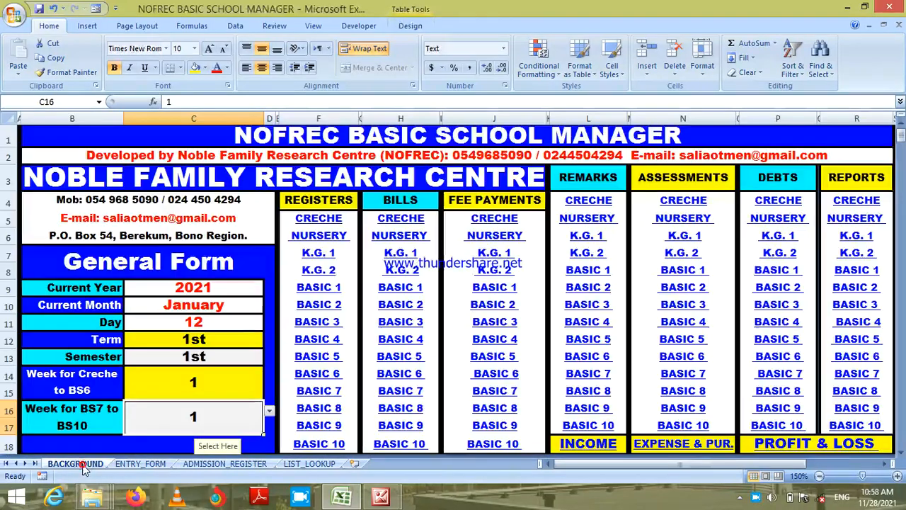
Return to the BACKGROUND sheet and open the Creche attendance workbook from the Registers list.
click(83, 463)
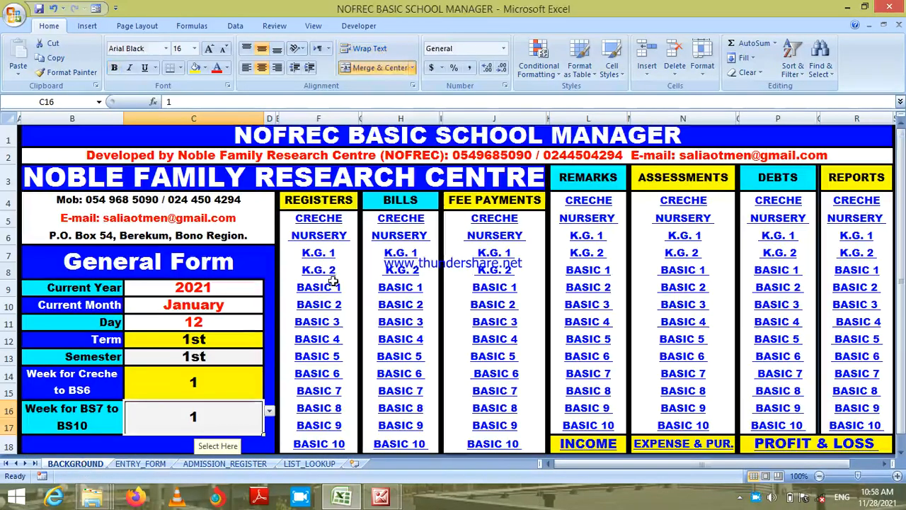
click(322, 200)
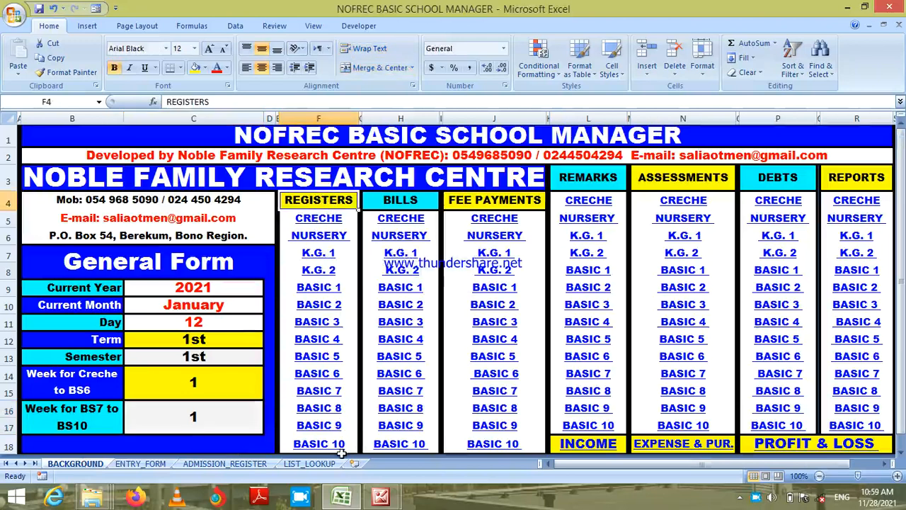
click(316, 222)
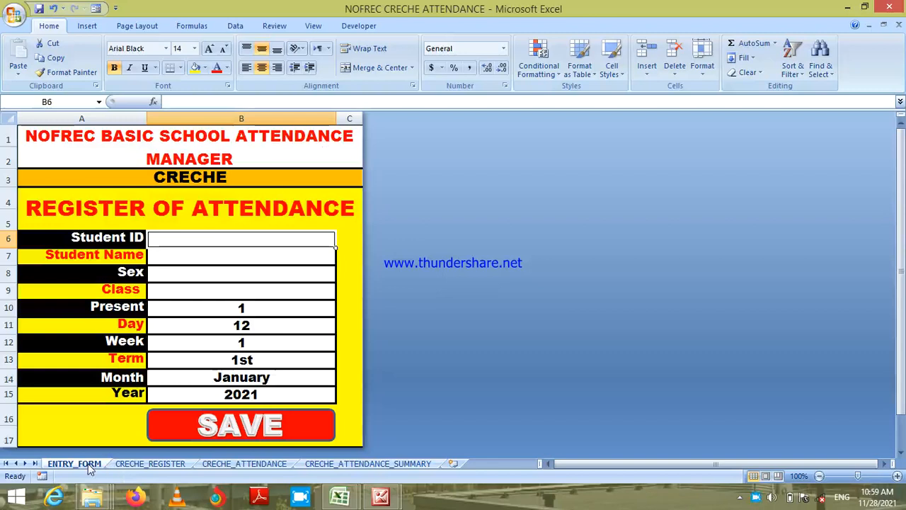
View the CRECHE_REGISTER, CRECHE_ATTENDANCE and CRECHE_ATTENDANCE_SUMMARY sheets in turn.
click(151, 464)
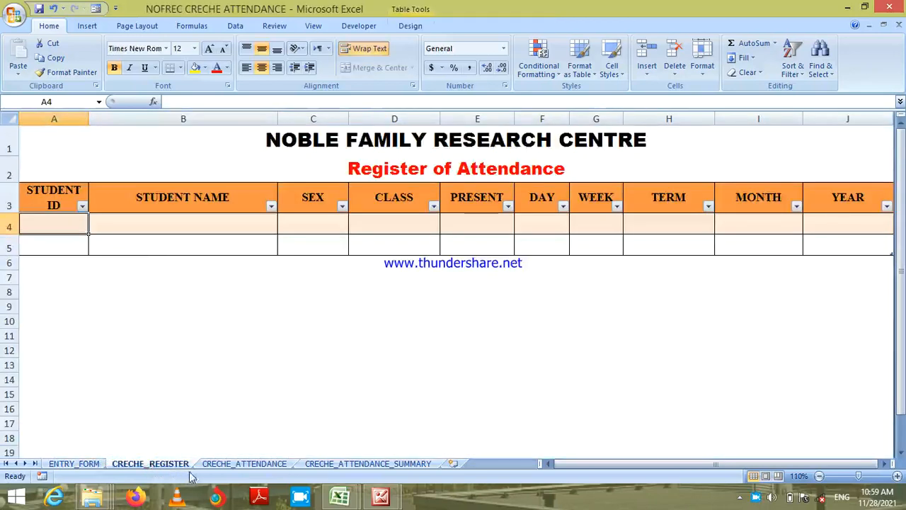
click(225, 464)
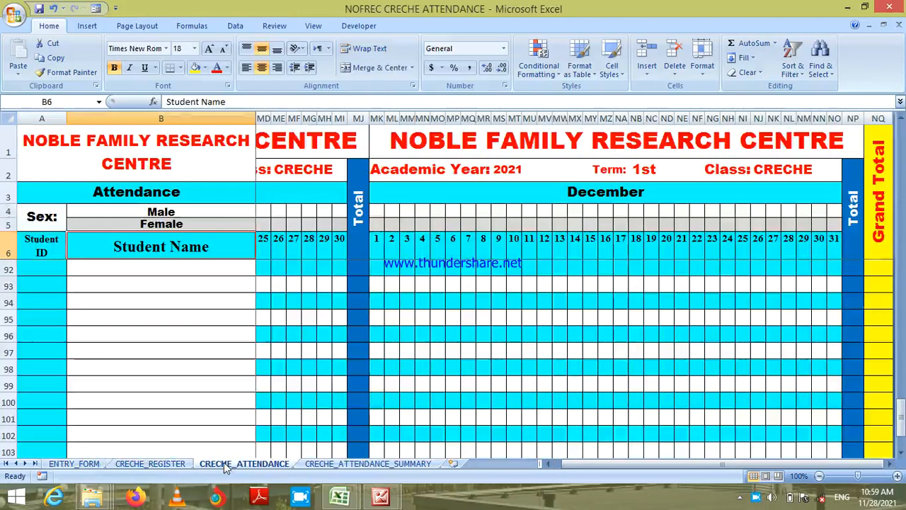
click(319, 464)
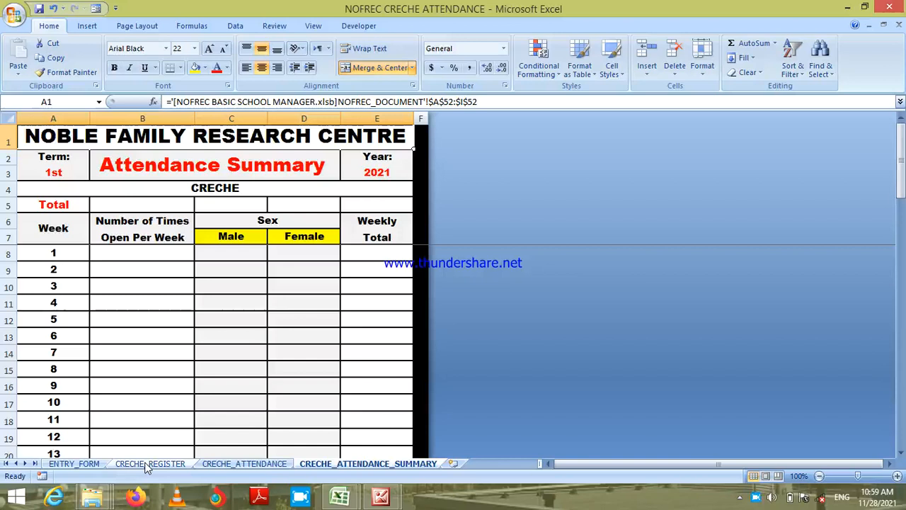
Go back to the CRECHE_ATTENDANCE sheet and inspect the Student ID and Student Name cells in rows 7 and 8.
click(230, 467)
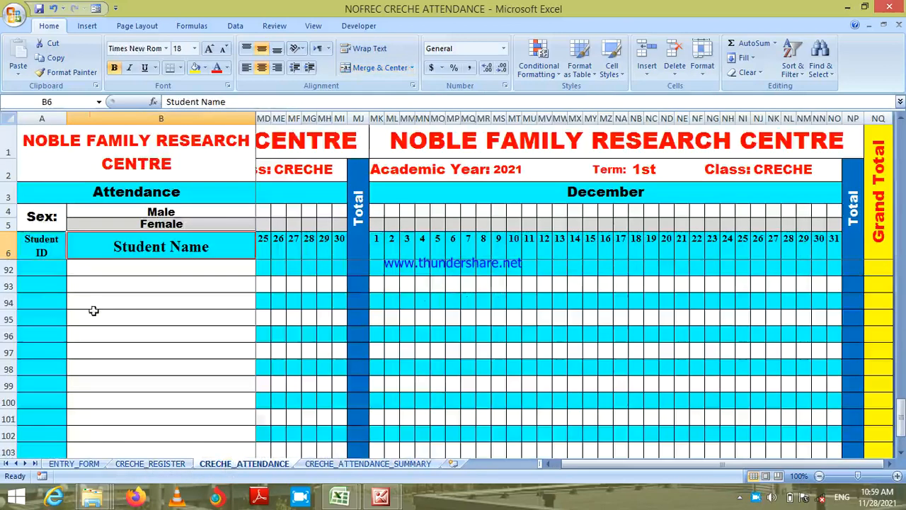
click(46, 270)
click(41, 247)
key(Down)
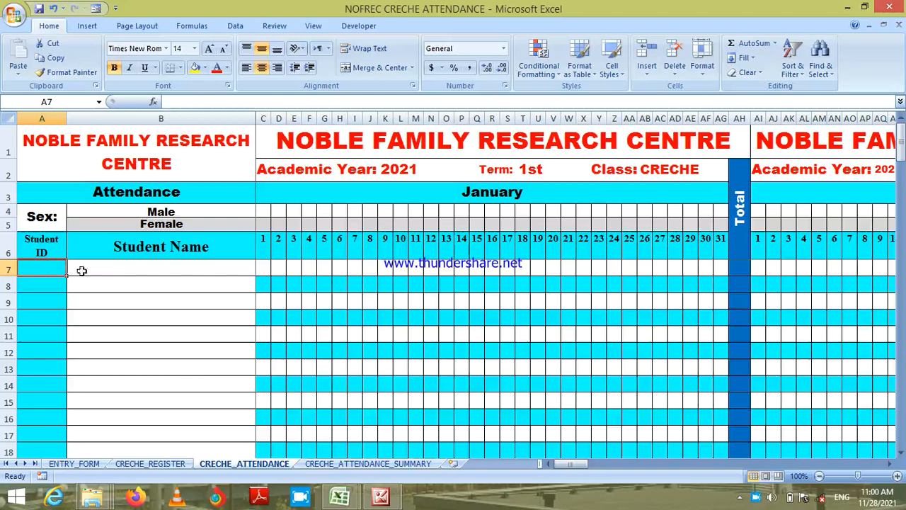
click(116, 269)
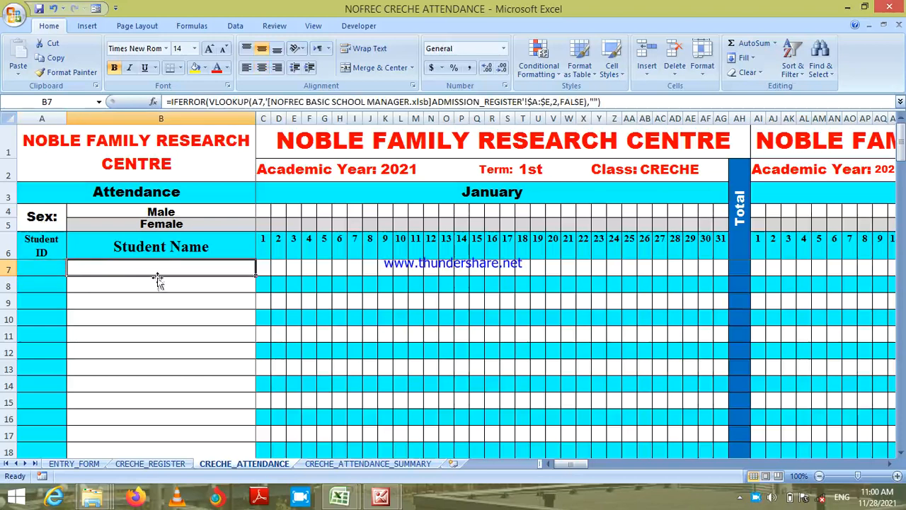
click(42, 270)
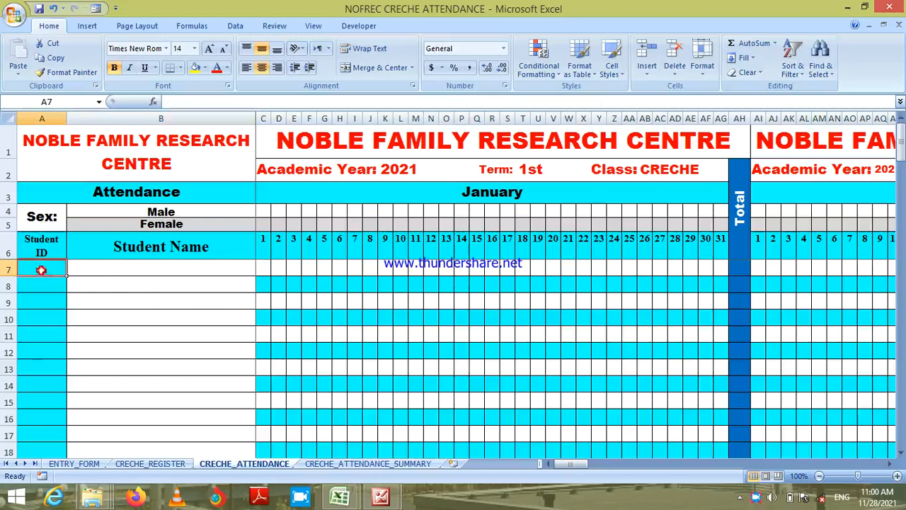
click(125, 268)
click(43, 282)
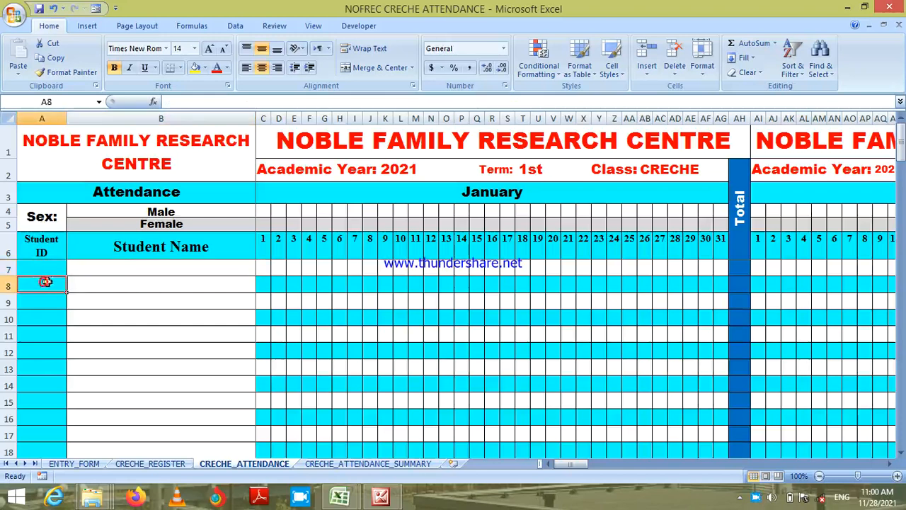
click(104, 286)
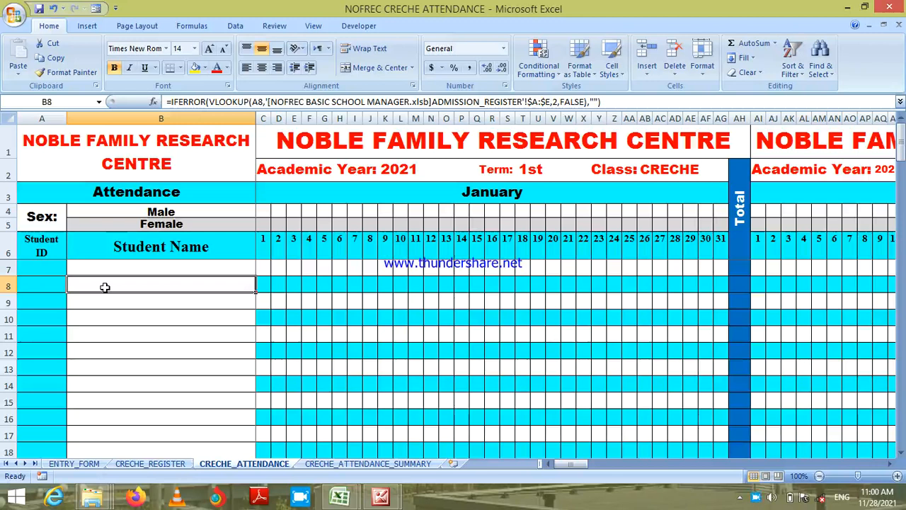
Enter the first five Creche students' IDs from the admission register, in descending order, in cells A7 to A11 of the Student ID column.
click(38, 269)
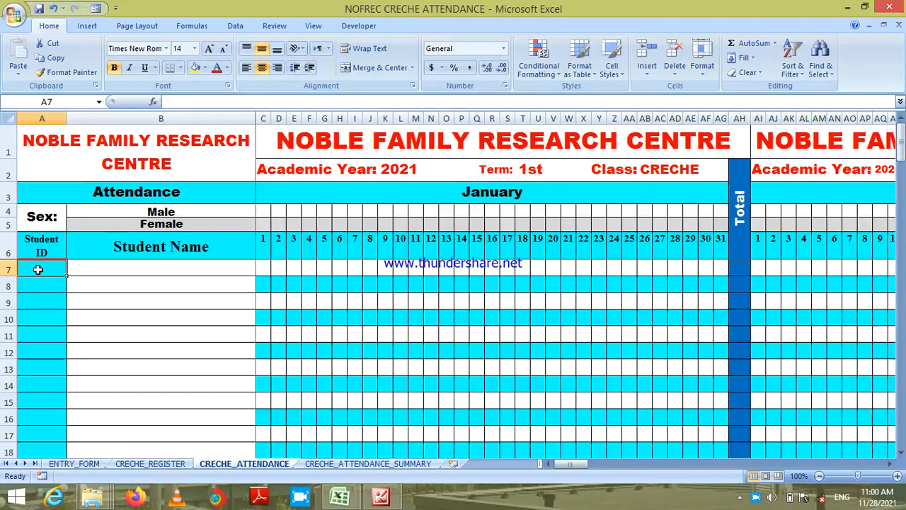
text(N)
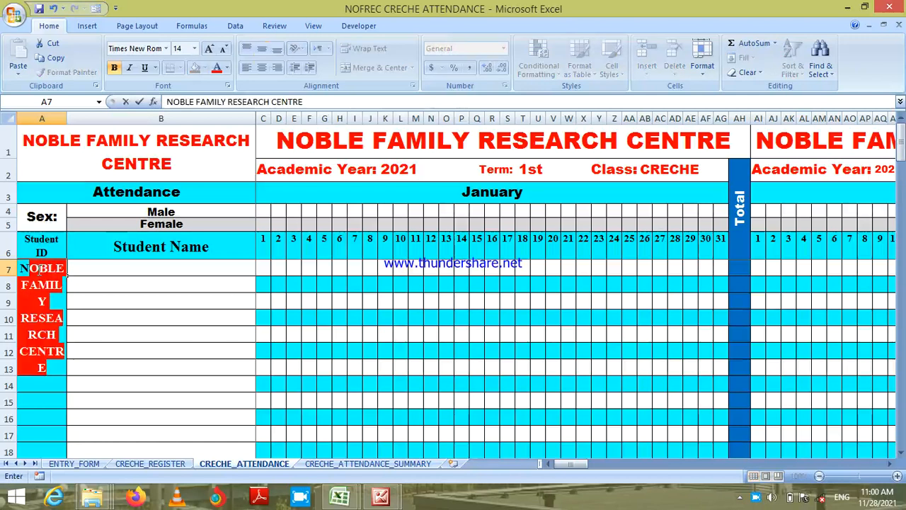
text(215)
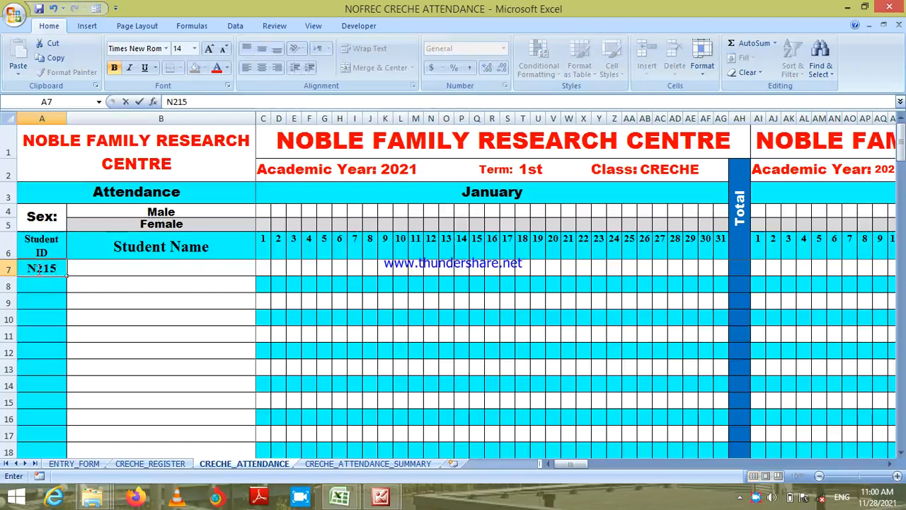
key(Return)
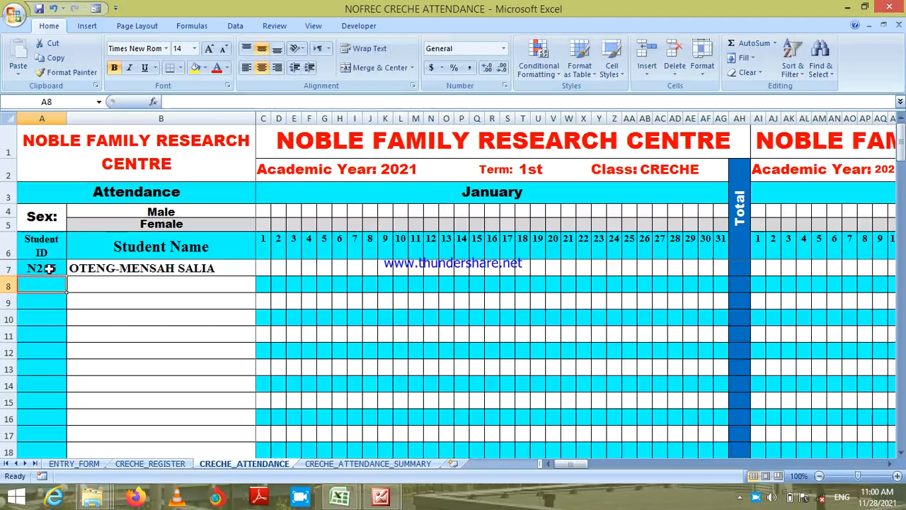
text(N214)
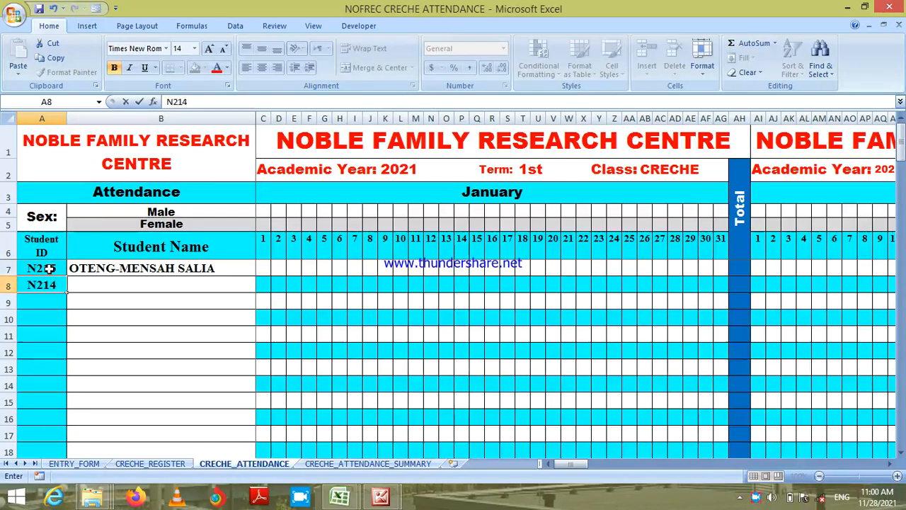
key(Return)
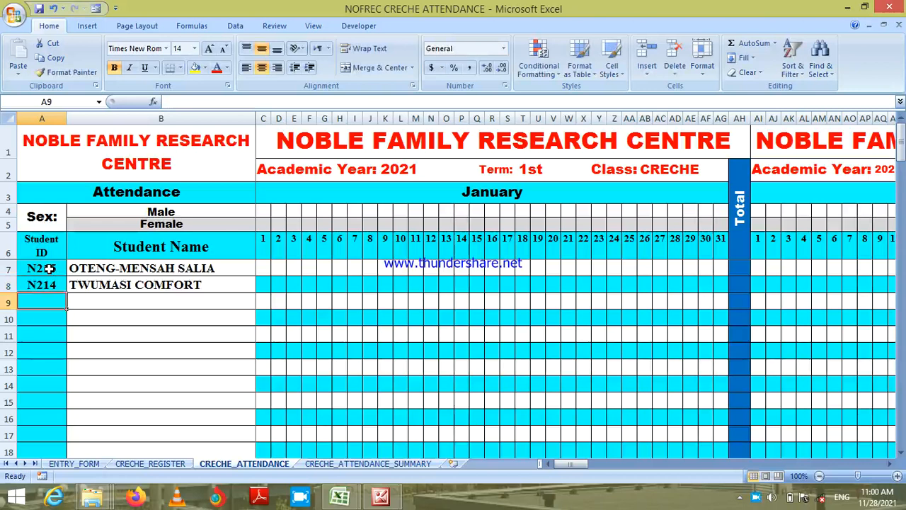
text(N213)
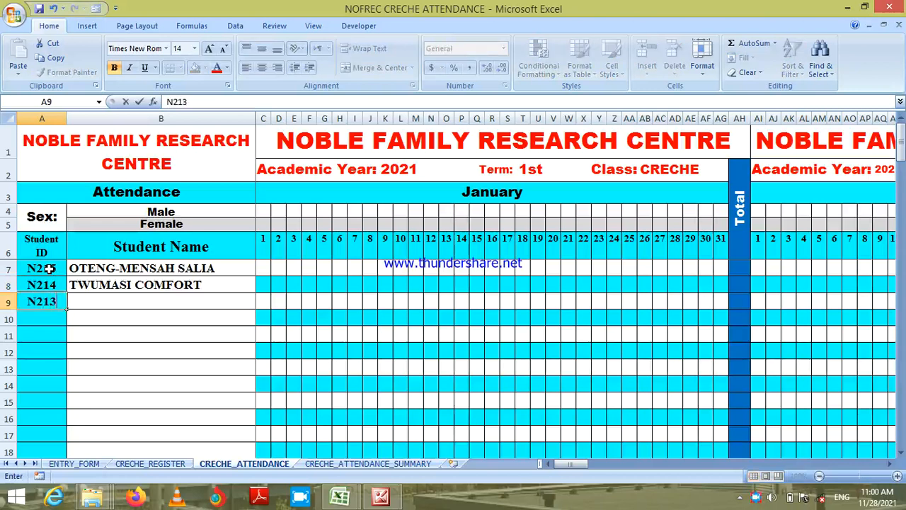
key(Return)
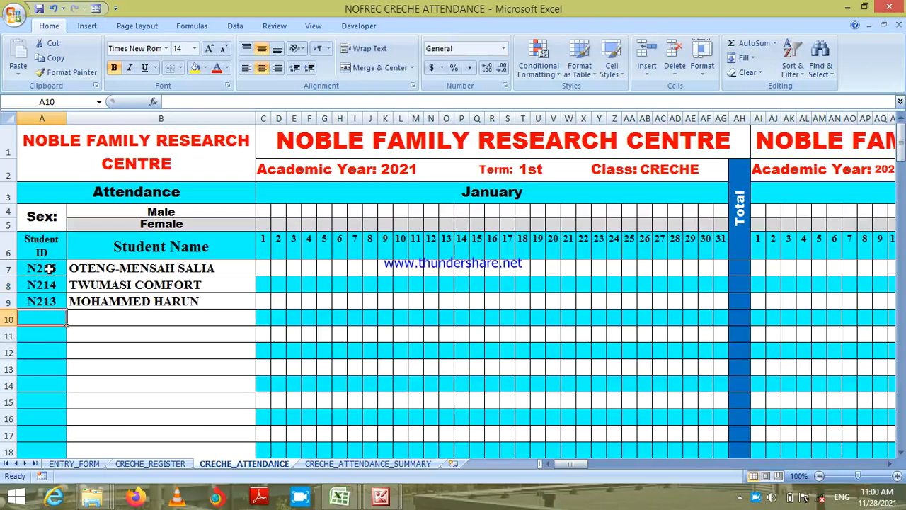
text(N212)
key(Return)
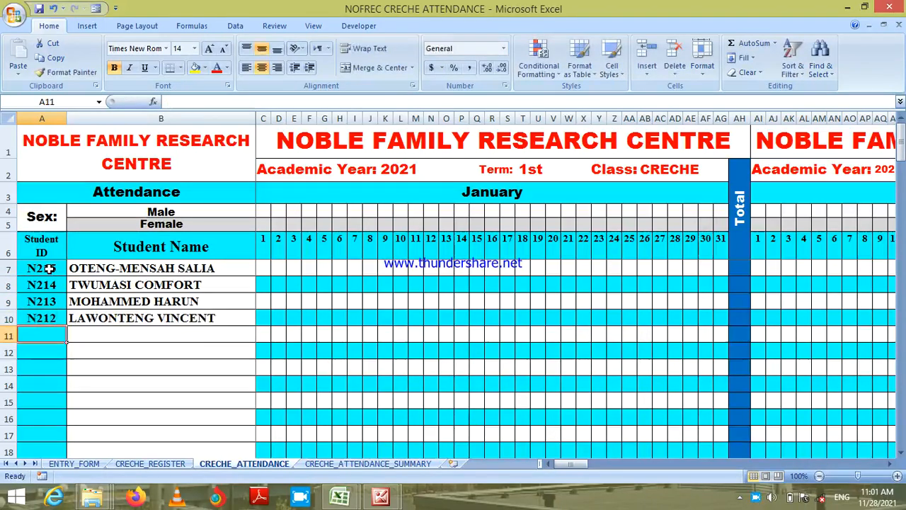
text(N211)
key(Return)
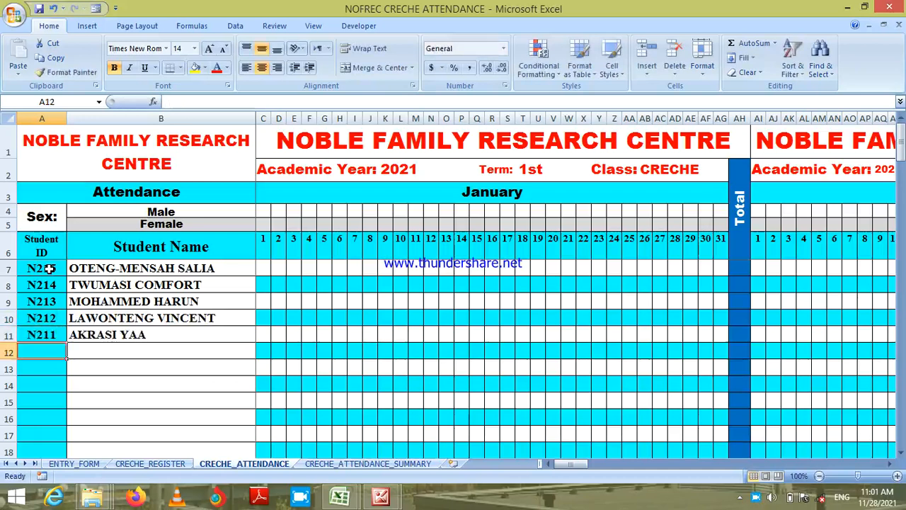
Enter the next five Creche students' IDs, continuing in descending order, in cells A12 to A16 of the Student ID column.
text(N210)
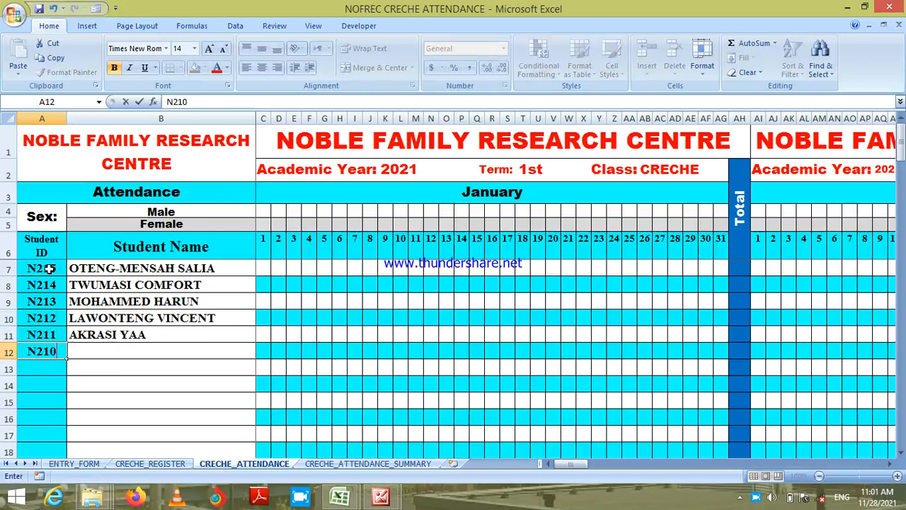
key(Return)
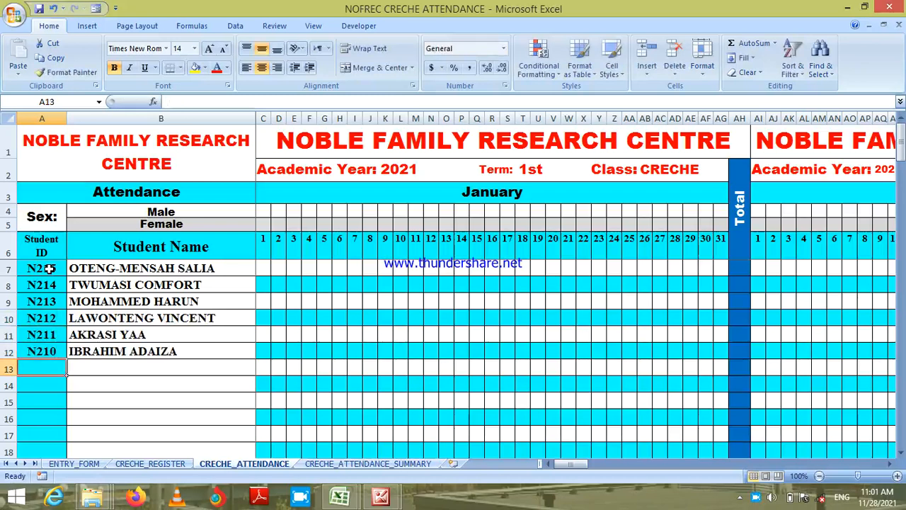
text(N2)
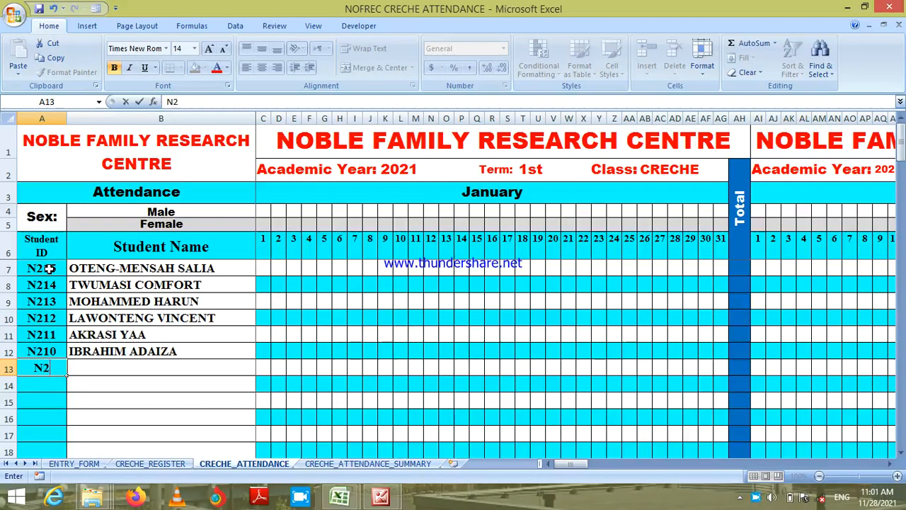
text(09)
key(Return)
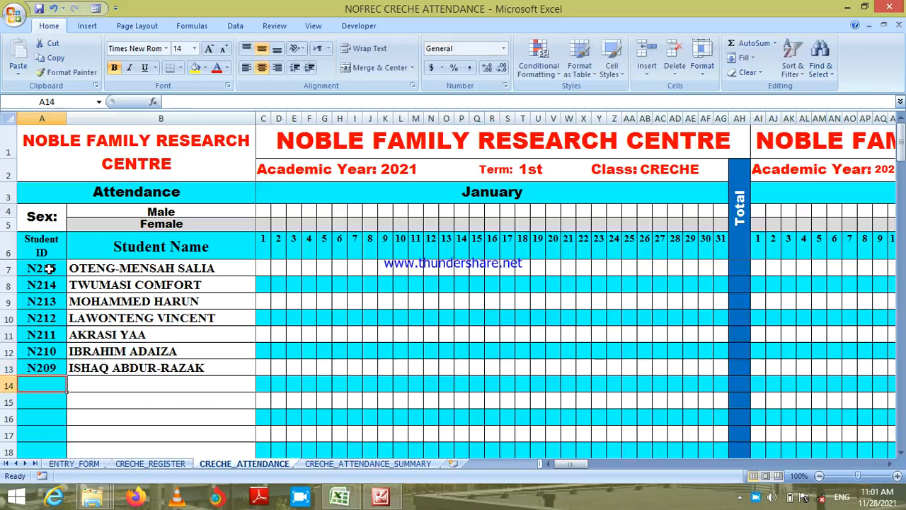
text(N208)
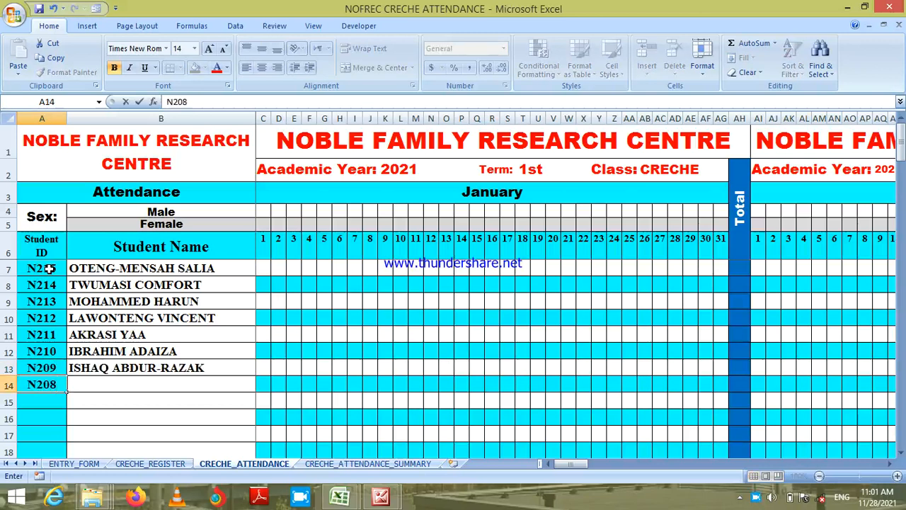
key(Return)
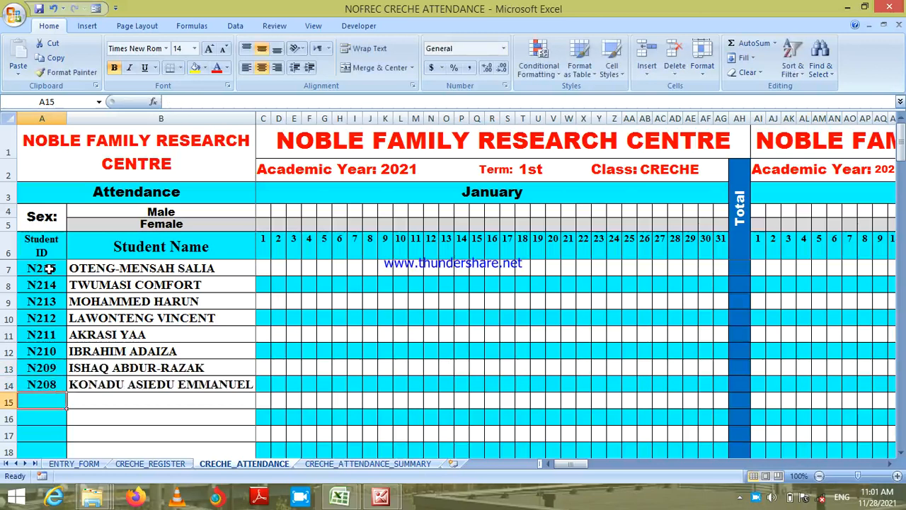
text(N207)
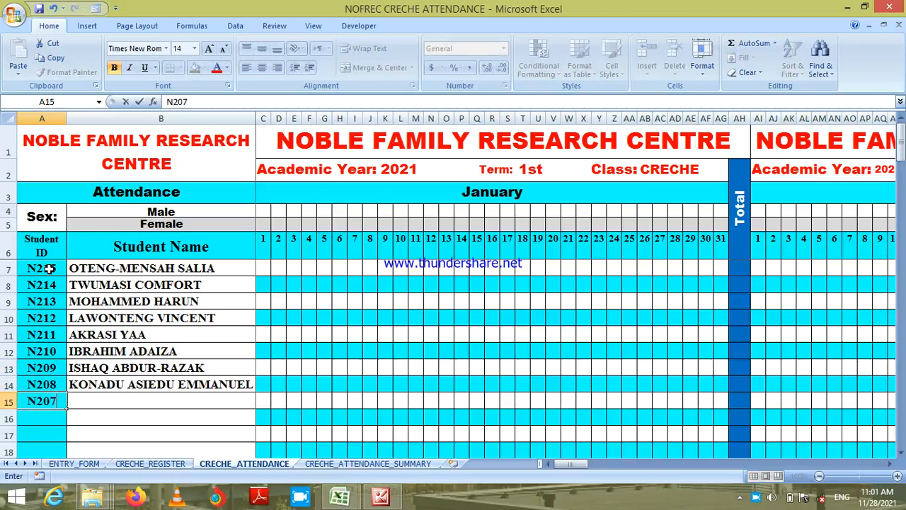
key(Return)
text(N)
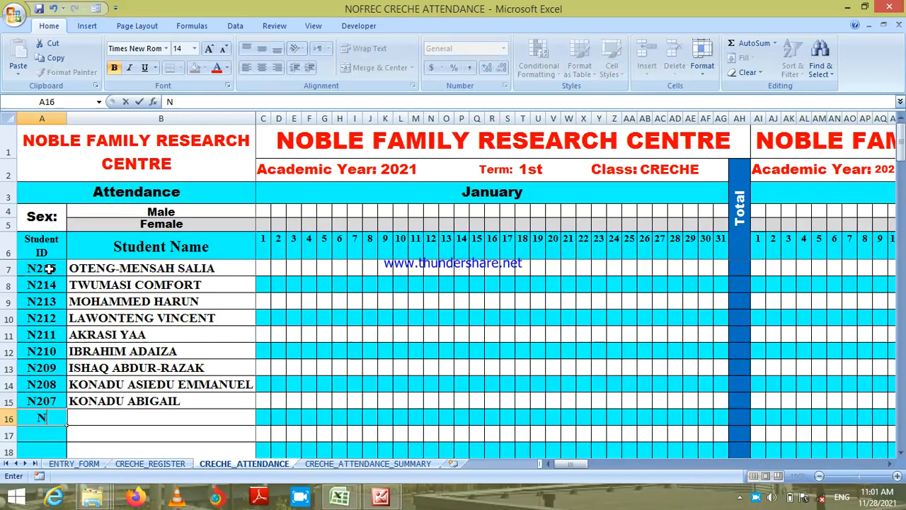
text(206)
key(Return)
Enter the remaining five Creche students' IDs in descending order in cells A17 to A21 of the Student ID column.
text(N)
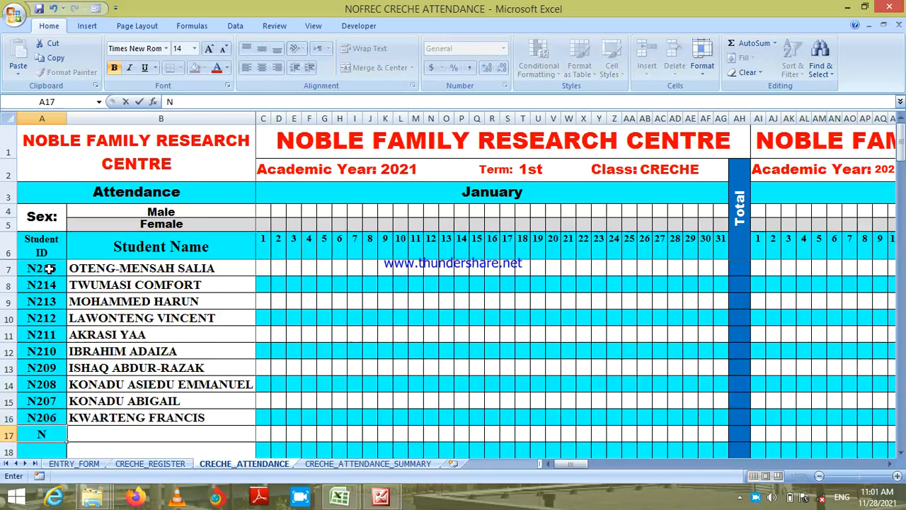
text(205)
key(Return)
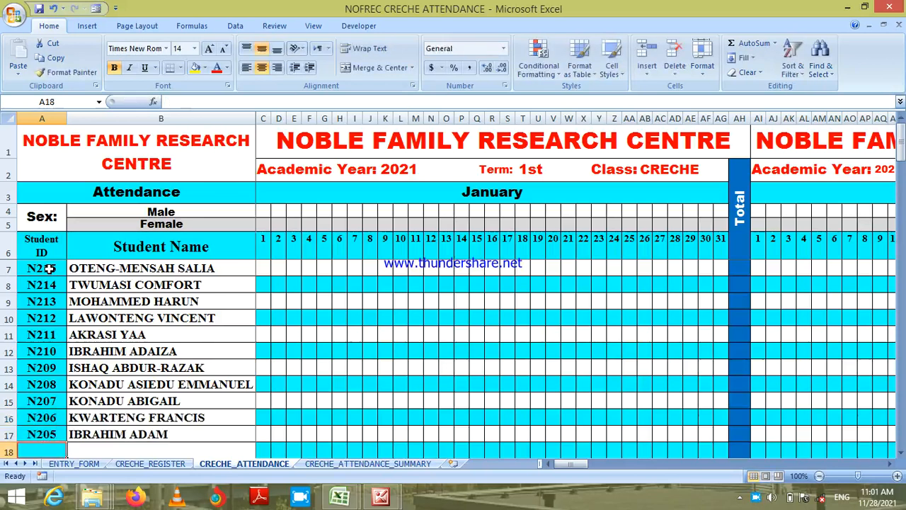
text(N204)
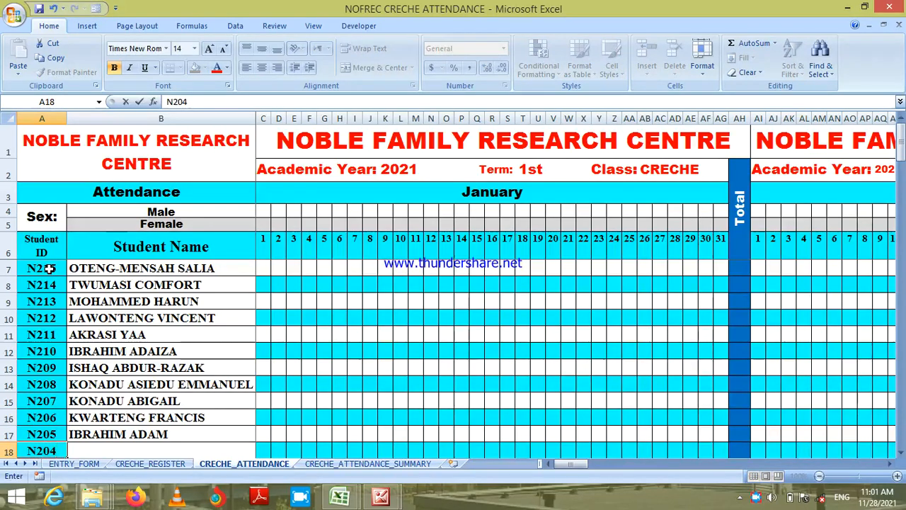
key(Return)
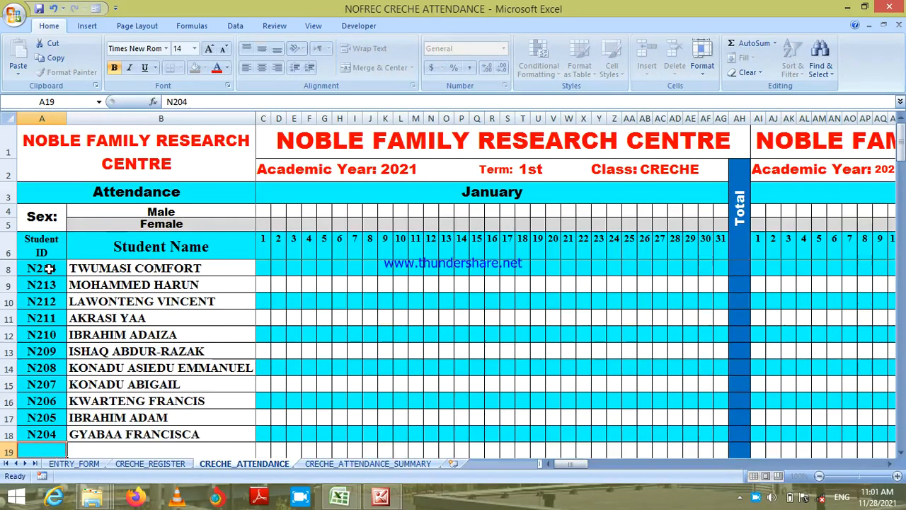
text(N203)
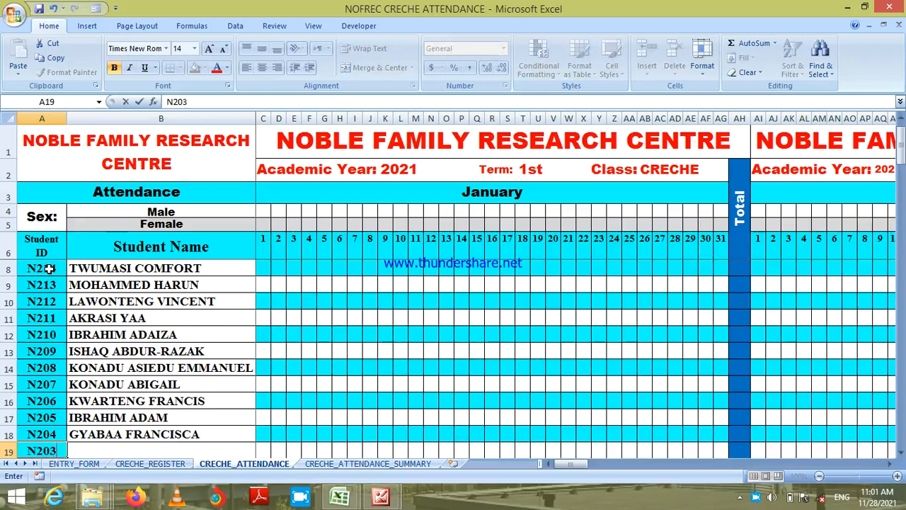
key(Return)
text(N202)
key(Return)
text(N)
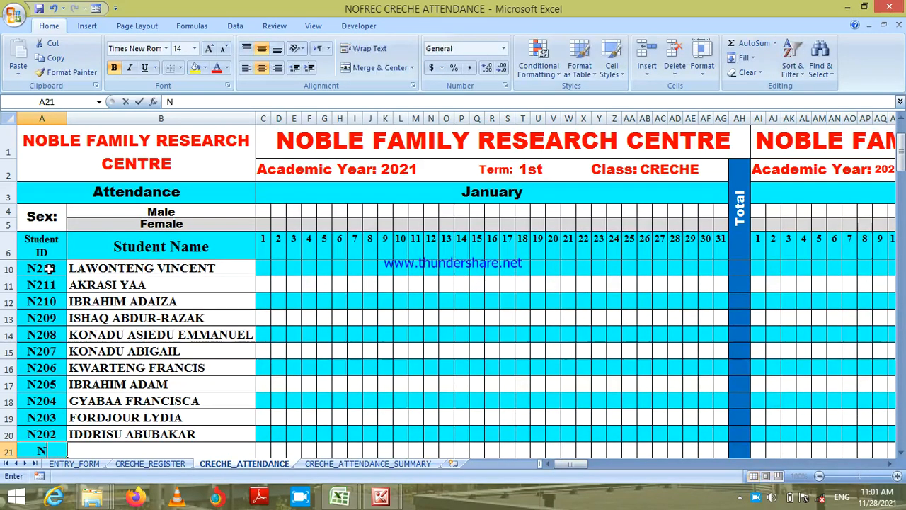
text(201)
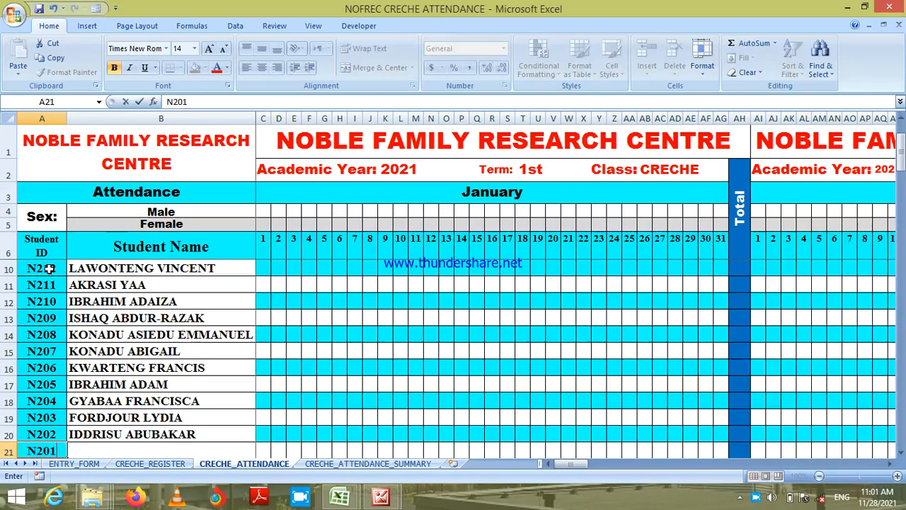
key(Return)
Review the entered student list back up to cell A7, and view the ENTRY_FORM sheet before returning to CRECHE_ATTENDANCE.
key(Up)
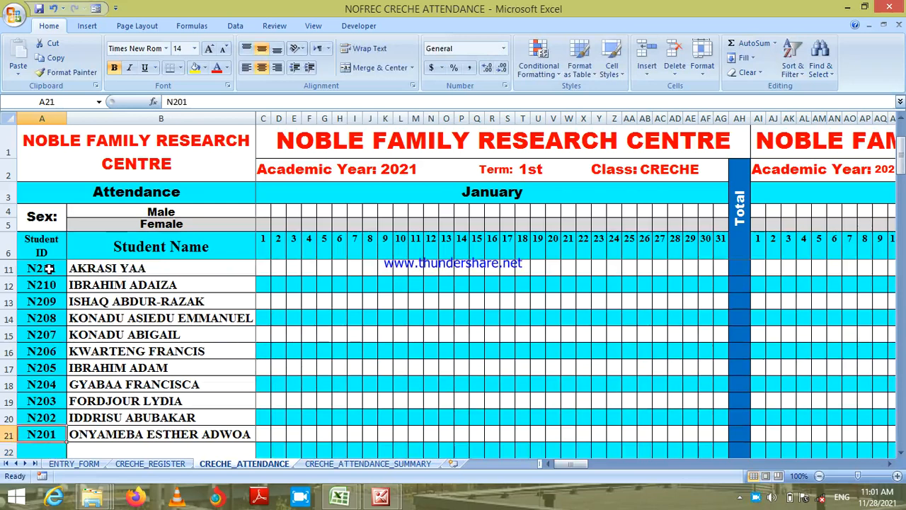
key(Up)
key(Up)
key(Up)
key(Up)
key(Up)
key(Up)
key(Up)
key(Up)
key(Up)
key(Up)
key(Up)
key(Up)
key(Up)
key(Up)
key(Up)
key(Up)
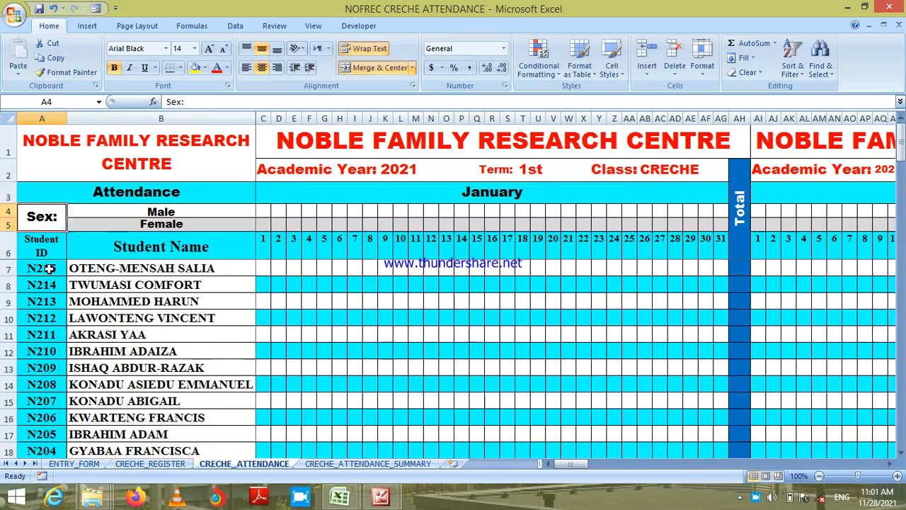
key(Down)
key(Down)
key(Down)
key(Up)
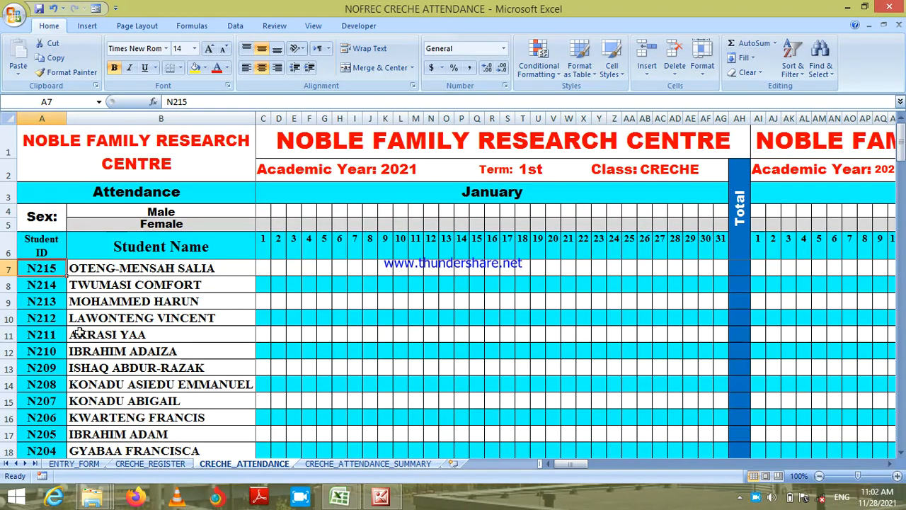
click(75, 464)
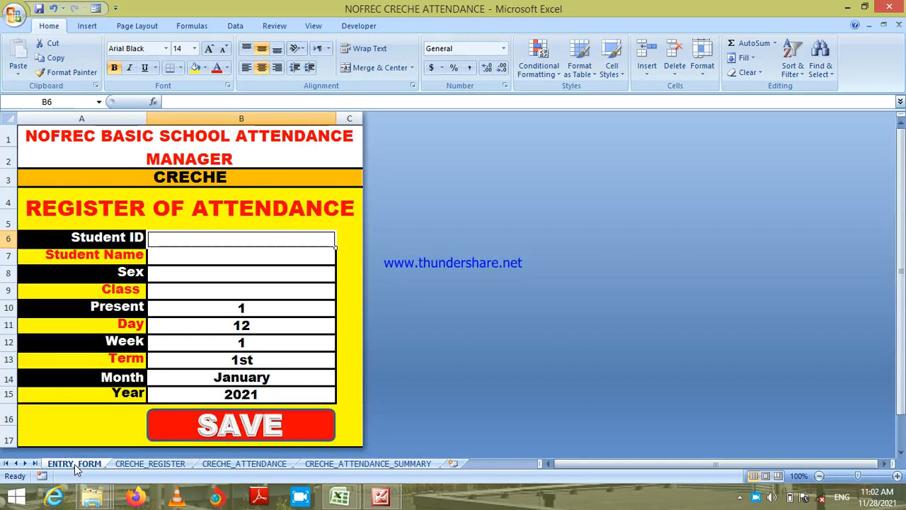
click(221, 466)
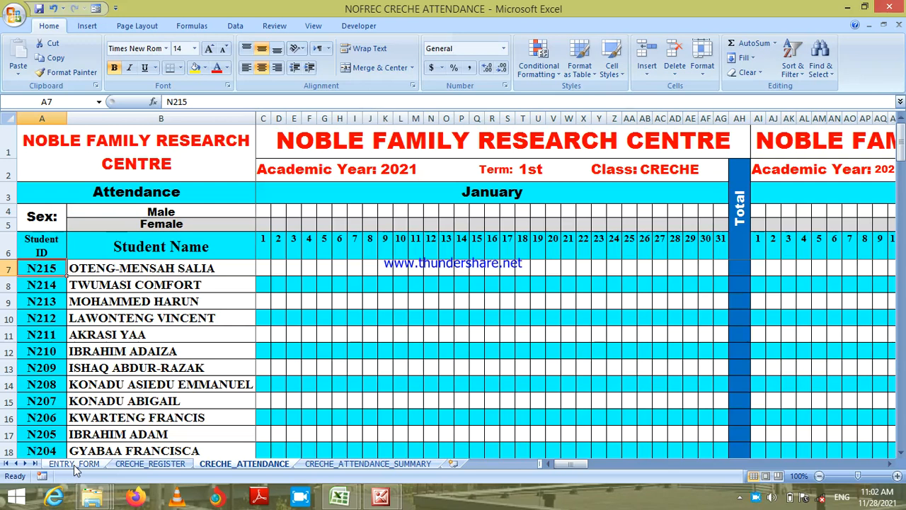
Inspect the January heading, its day-number cells from 1 to 31 and the month's Total column.
click(264, 244)
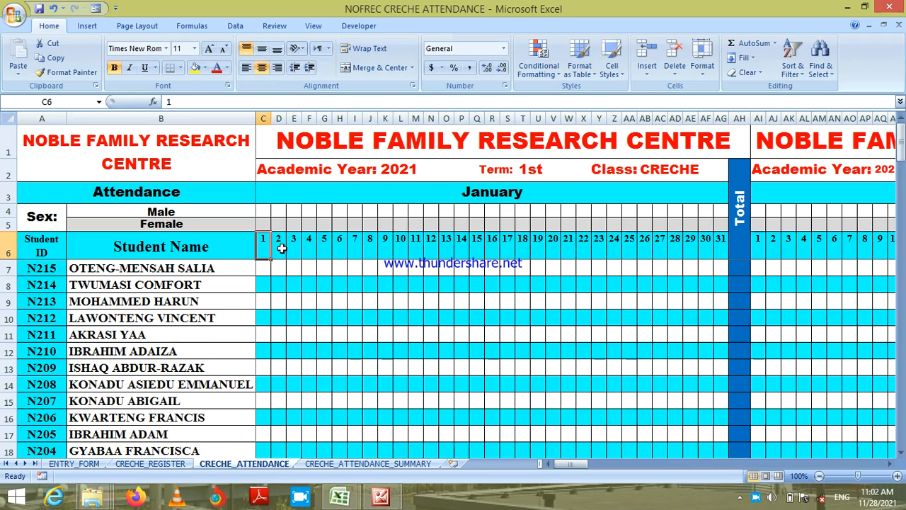
click(444, 192)
click(263, 252)
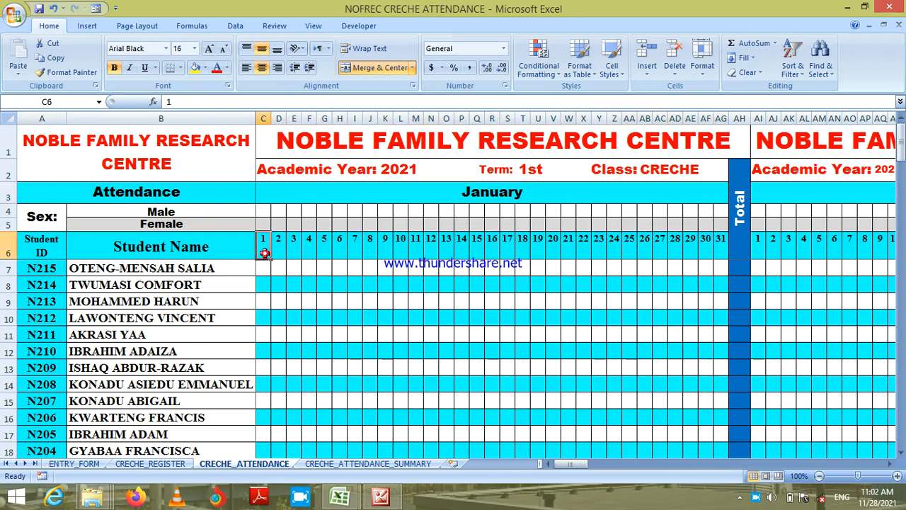
key(Right)
key(Right)
key(Right)
key(Right)
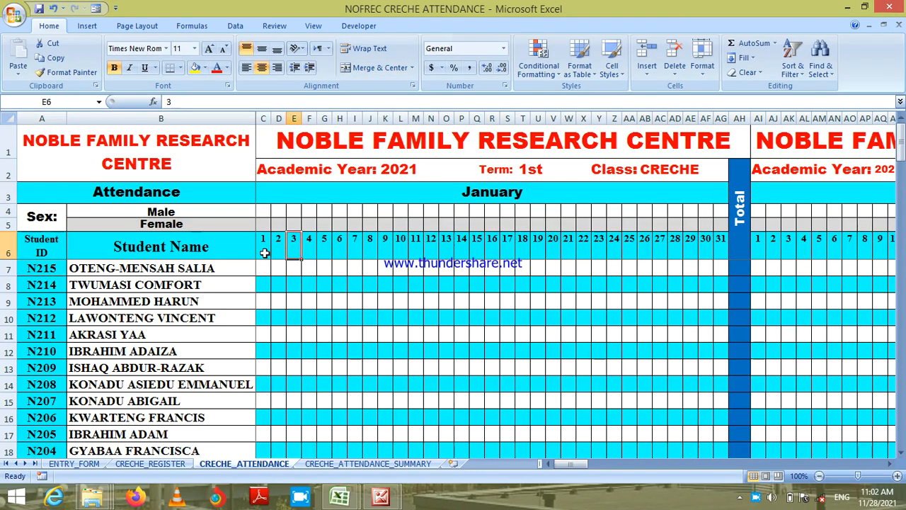
click(715, 240)
click(737, 198)
Examine the monthly attendance blocks from February through December, up to the Grand Total column.
key(Right)
key(Right)
key(Right)
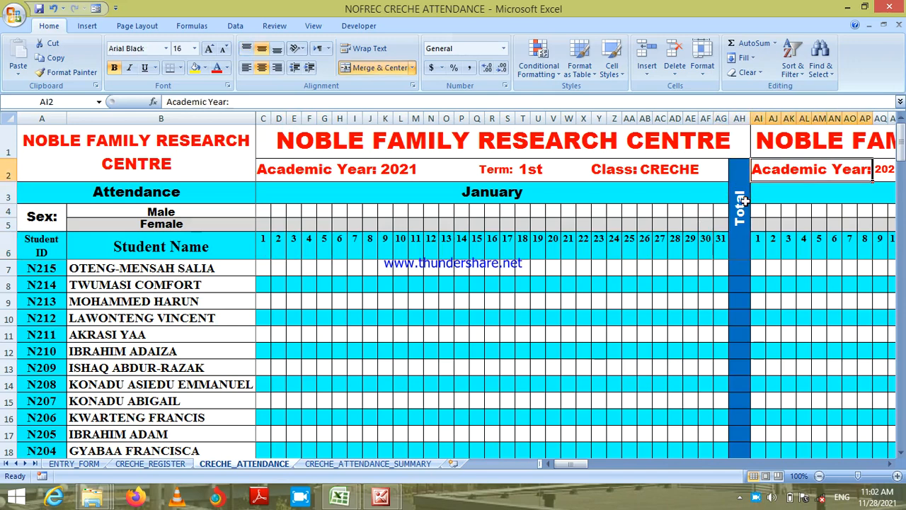
key(Right)
key(Right)
key(Right)
key(Right)
key(Right)
key(Right)
key(Right)
key(Right)
key(Right)
key(Right)
key(Right)
key(Right)
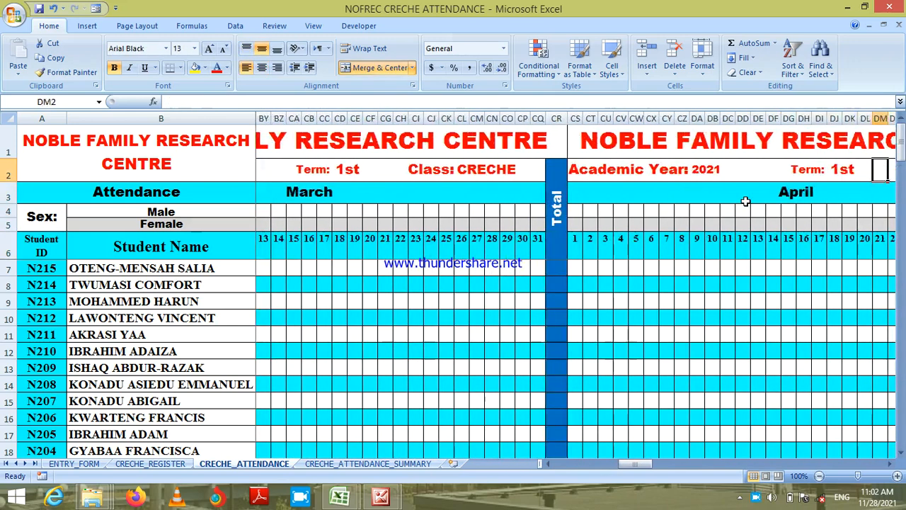
key(Right)
key(Right)
key(Right)
key(Right)
key(Right)
key(Right)
key(Right)
key(Right)
key(Right)
key(Right)
key(Right)
key(Right)
key(Right)
key(Right)
key(Right)
key(Right)
key(Right)
key(Right)
key(Right)
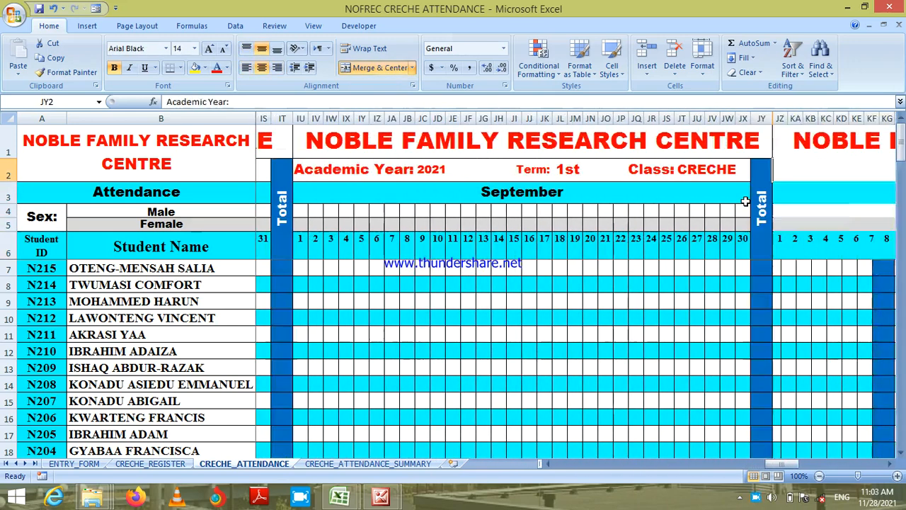
key(Right)
key(Right)
key(Right)
key(Right)
key(Right)
key(Right)
key(Right)
key(Right)
key(Right)
key(Right)
key(Right)
key(Right)
key(Right)
key(Right)
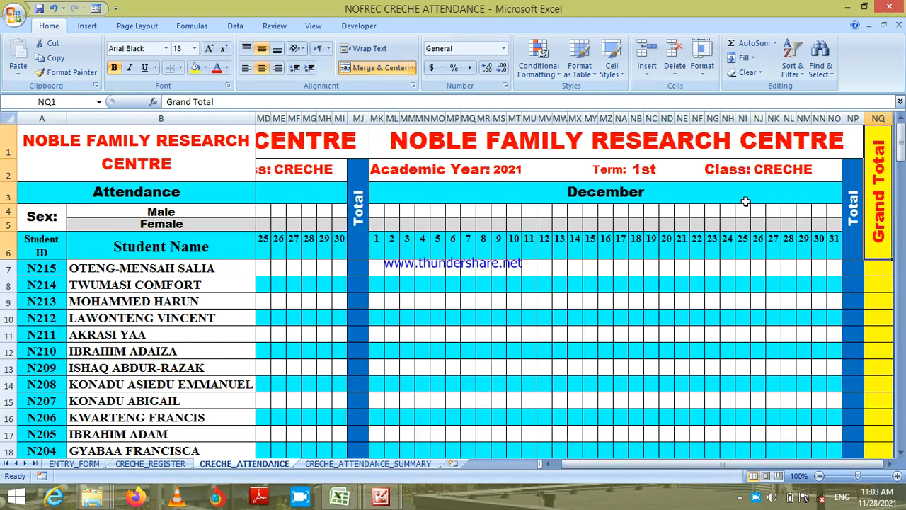
Go back through the monthly blocks from the Grand Total column to the school-name heading in cell A1.
key(Left)
key(Left)
key(Left)
key(Left)
key(Left)
key(Left)
key(Left)
key(Left)
key(Left)
key(Left)
key(Left)
key(Left)
key(Left)
key(Left)
key(Left)
key(Left)
key(Left)
key(Left)
key(Left)
key(Left)
key(Left)
key(Left)
key(Left)
key(Left)
key(Left)
key(Left)
key(Left)
key(Left)
key(Left)
key(Left)
key(Left)
key(Left)
key(Left)
key(Left)
key(Left)
key(Left)
key(Left)
key(Left)
key(Left)
key(Left)
key(Left)
key(Left)
key(Left)
key(Left)
key(Left)
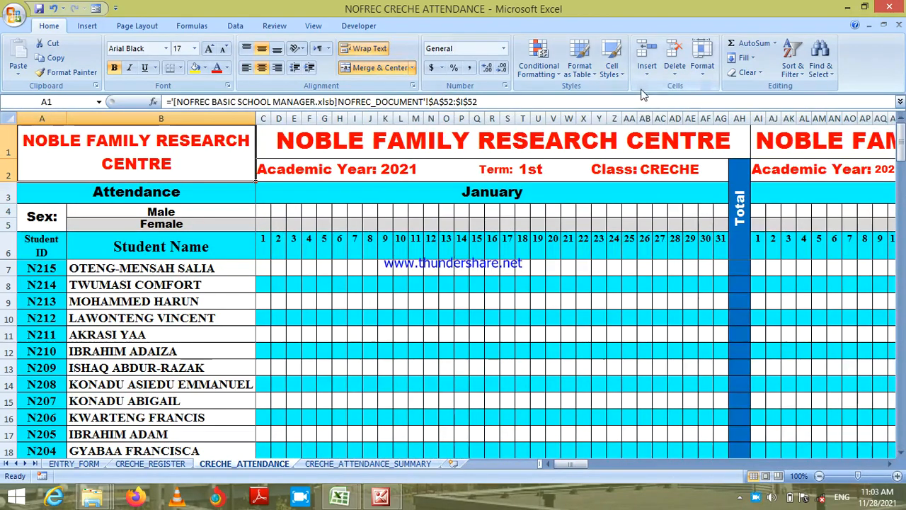
Inspect the linked formulas behind the Academic Year, Term and Class values in the January heading.
click(417, 171)
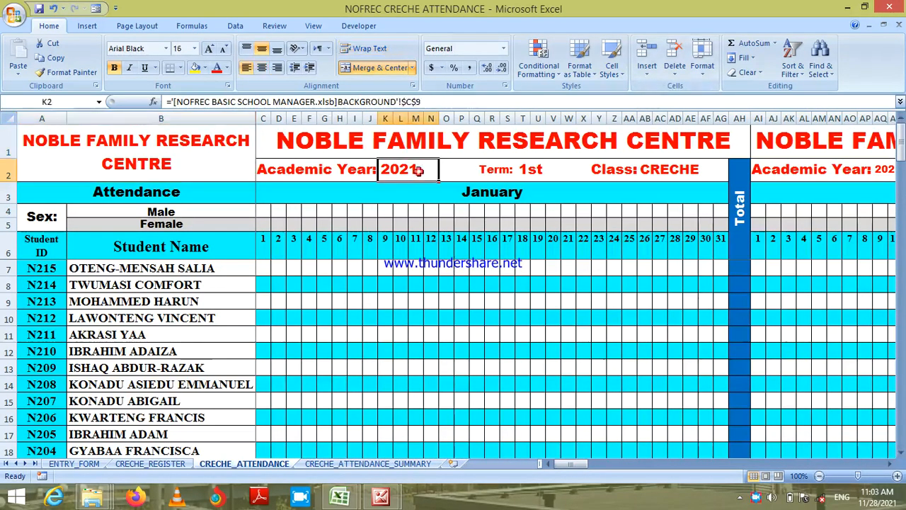
click(532, 171)
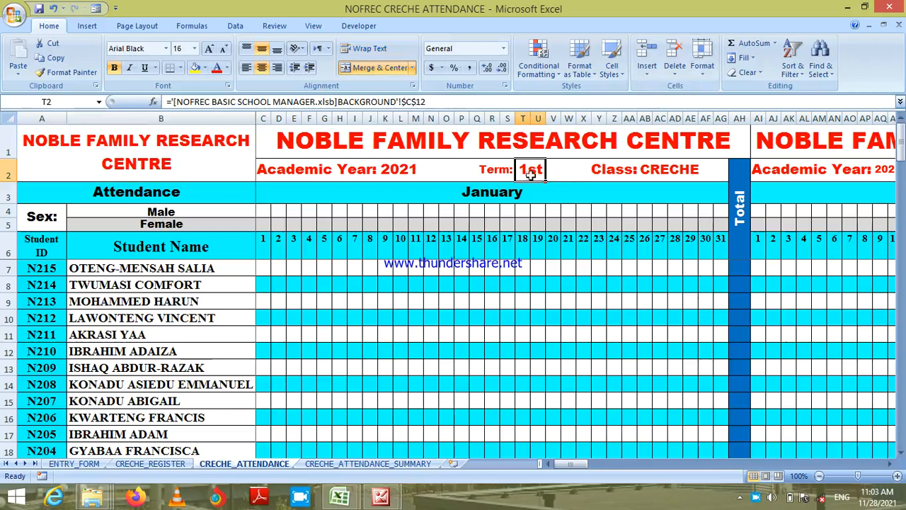
click(678, 177)
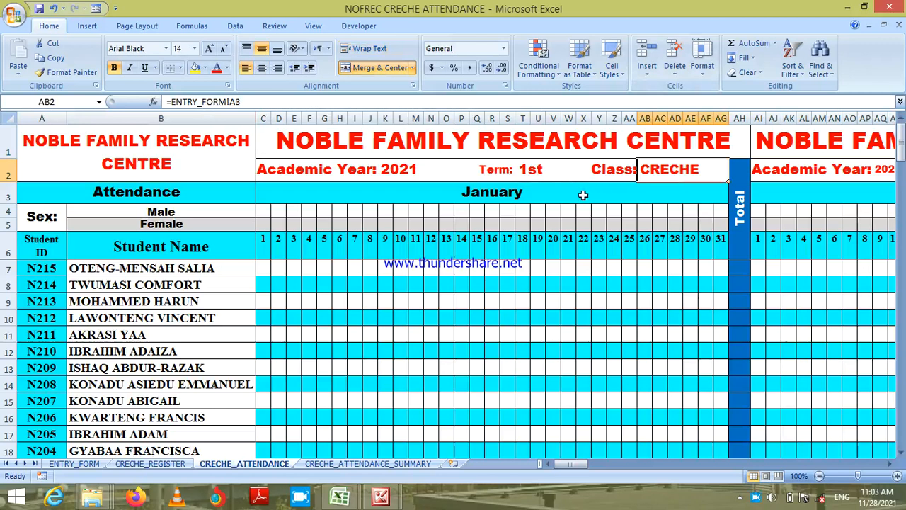
Inspect the SUMIFS formulas in several January day cells of the Male and Female attendance rows.
click(266, 208)
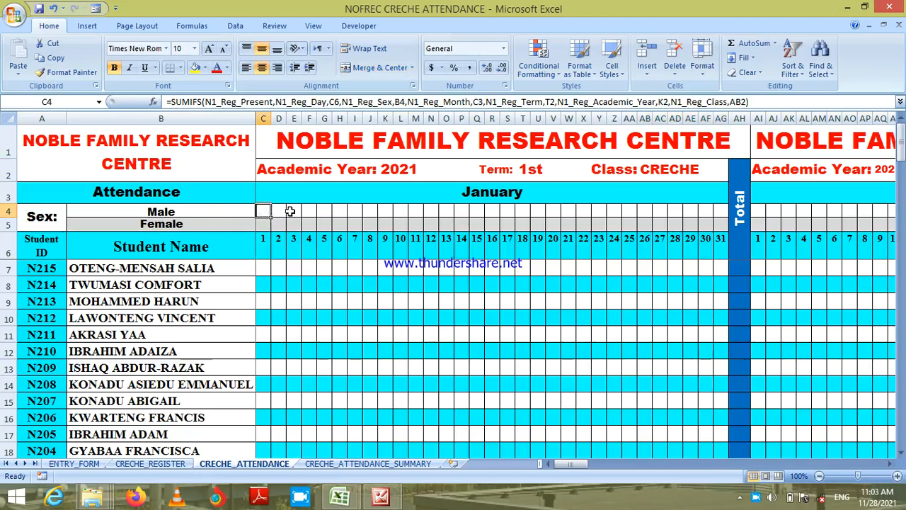
click(293, 211)
click(325, 212)
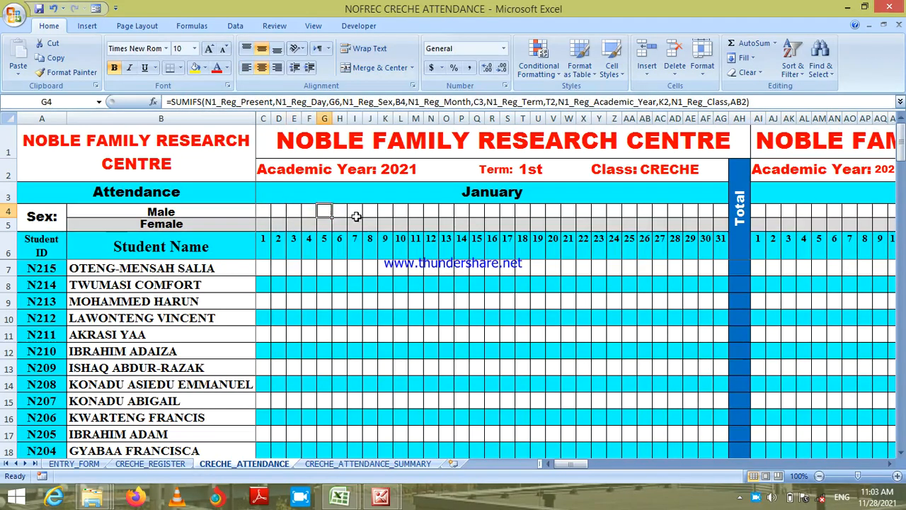
click(354, 212)
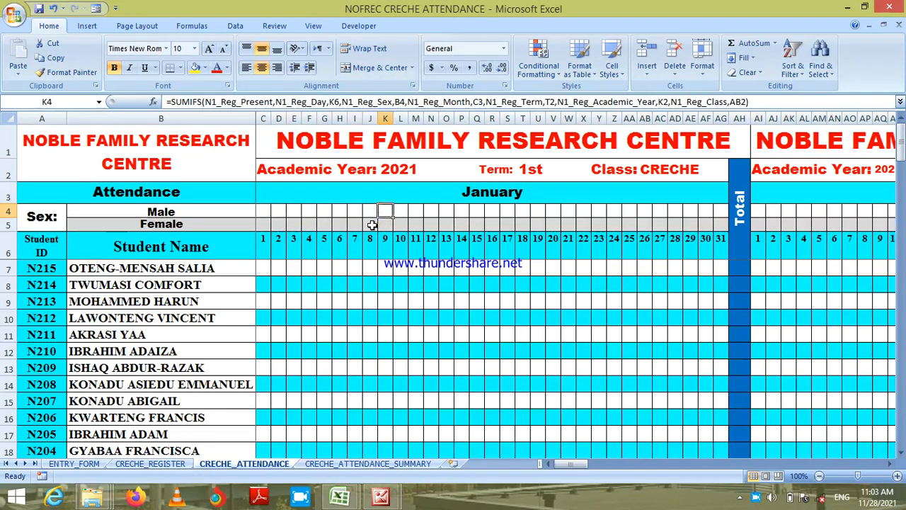
click(370, 224)
click(389, 225)
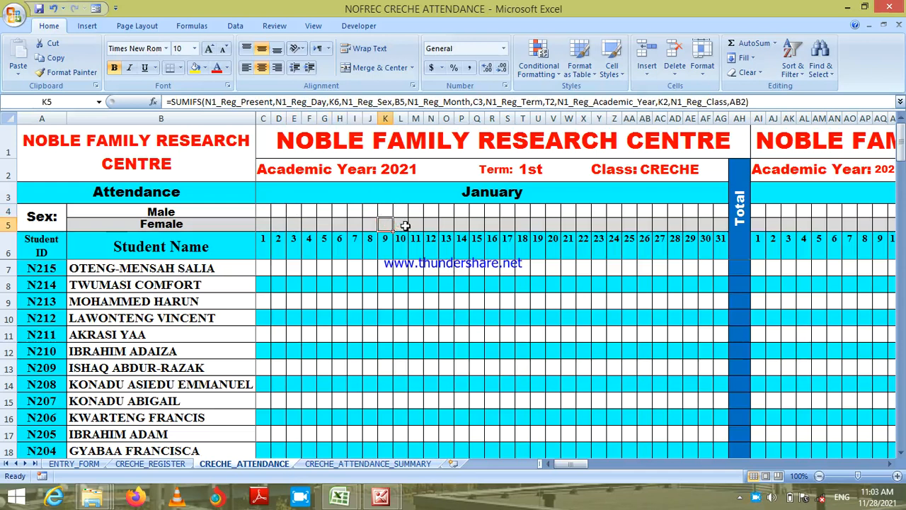
Compare the SUMIFS formulas of the Male and Female rows for January days 10 to 12.
click(402, 224)
click(417, 225)
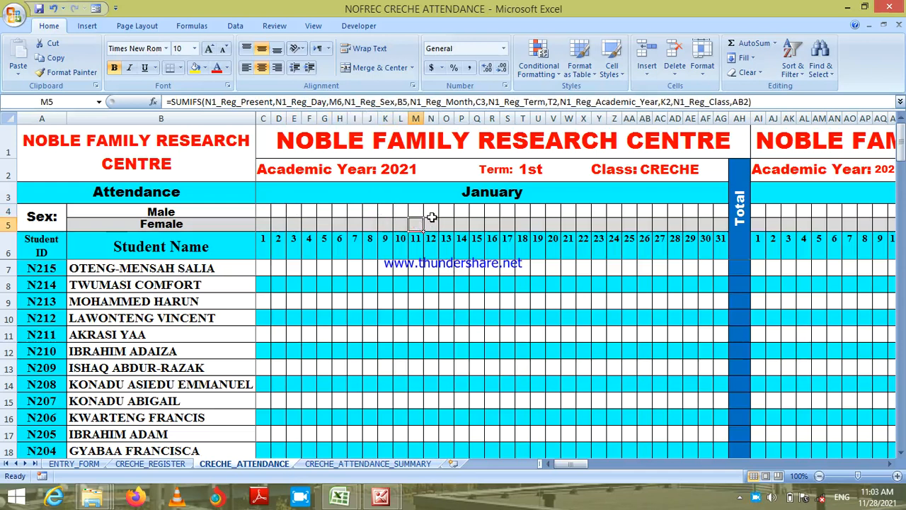
click(430, 213)
click(431, 225)
click(430, 211)
click(431, 221)
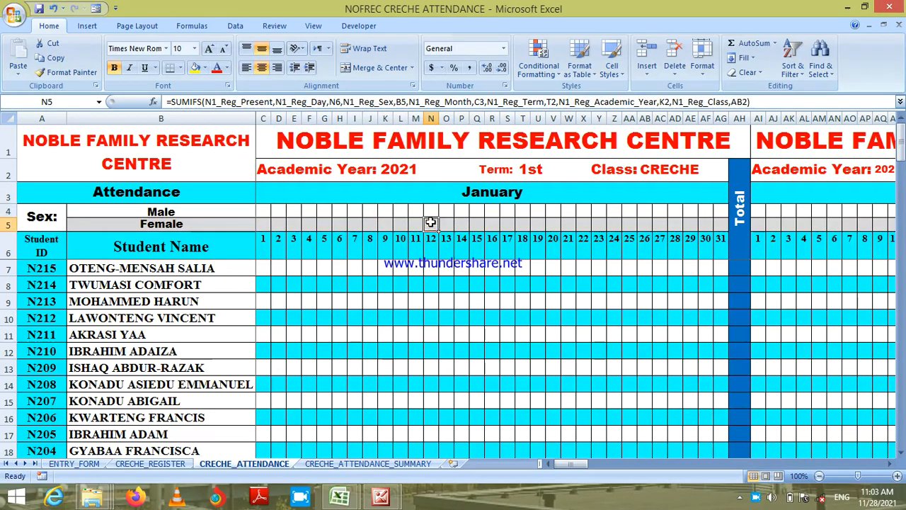
click(428, 211)
click(430, 220)
click(431, 212)
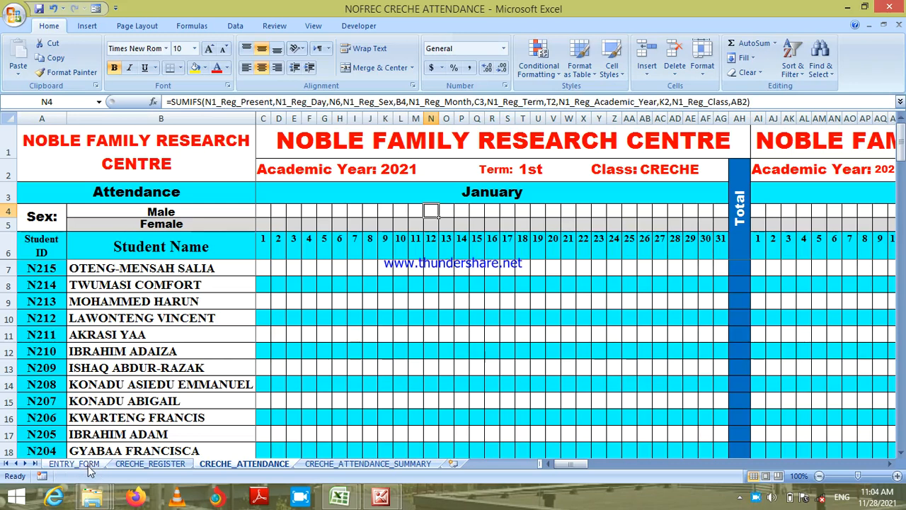
Inspect the linked formulas behind Day, Week, Term, Month, Year and Student Name on the ENTRY_FORM sheet.
click(74, 463)
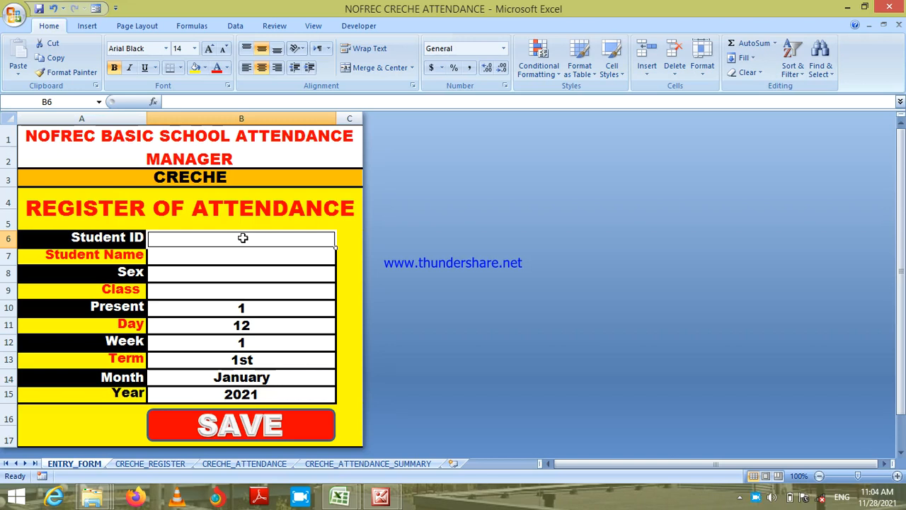
click(261, 327)
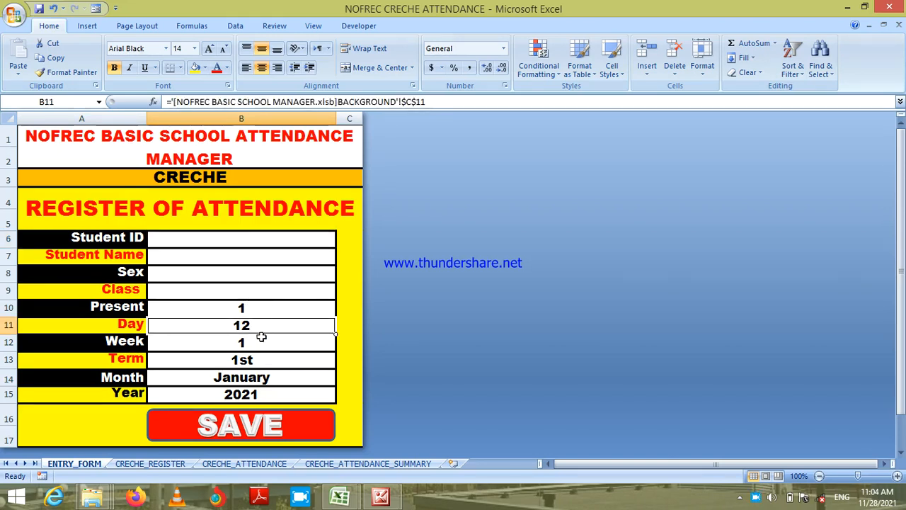
click(263, 347)
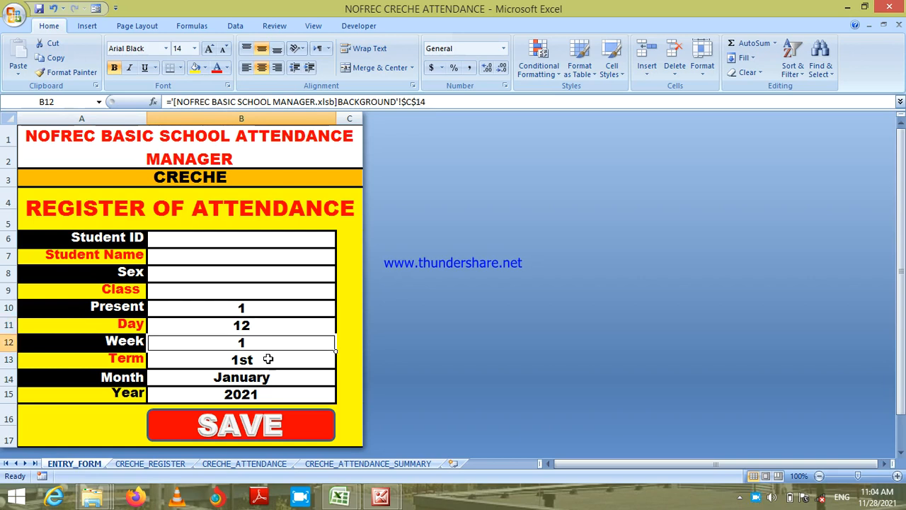
click(269, 360)
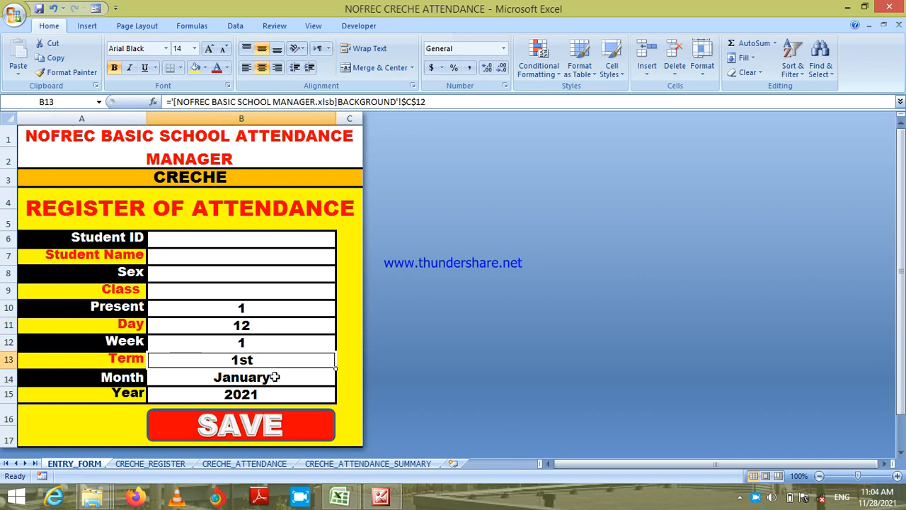
click(276, 381)
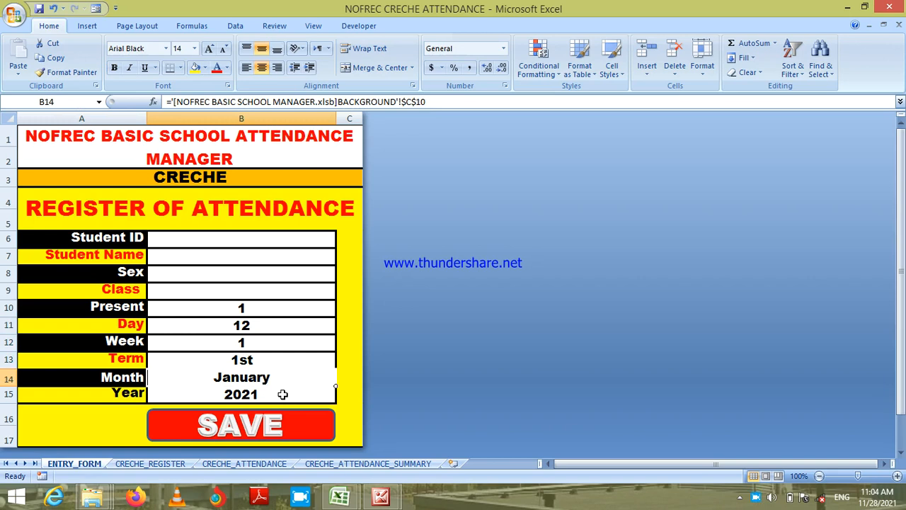
click(282, 395)
click(238, 250)
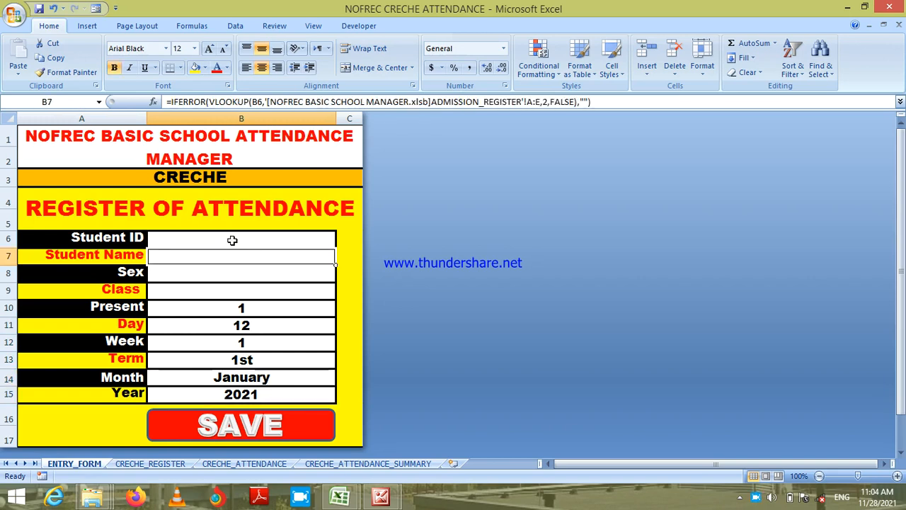
click(232, 240)
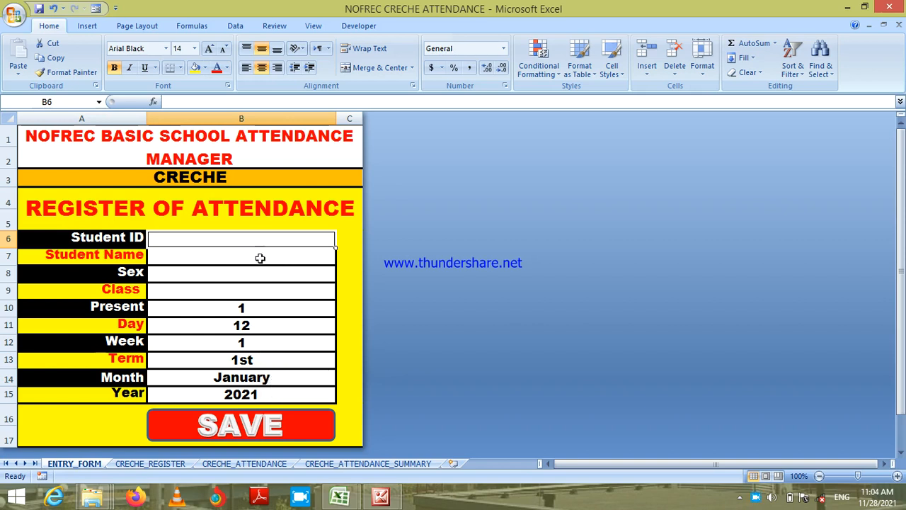
Review the Present, Day, Week, Term, Month and Year cells of the entry form, ending on the Student ID cell.
click(253, 325)
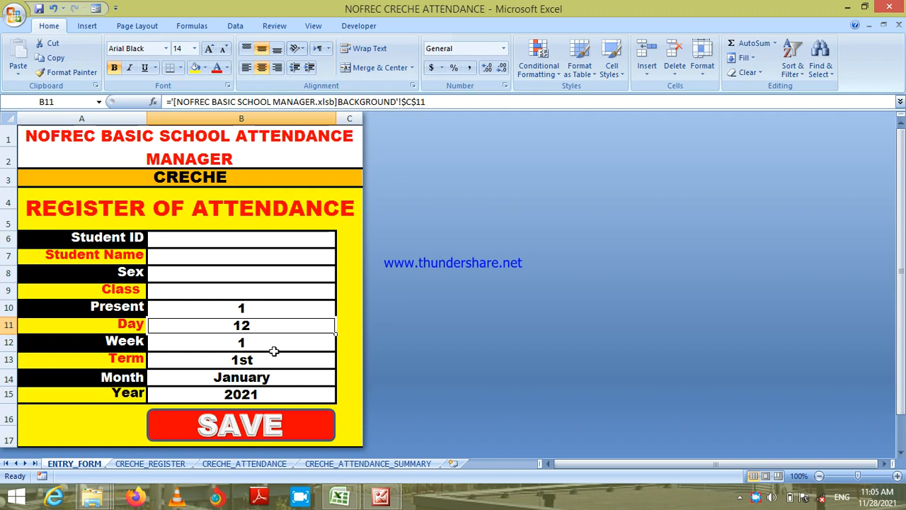
click(248, 312)
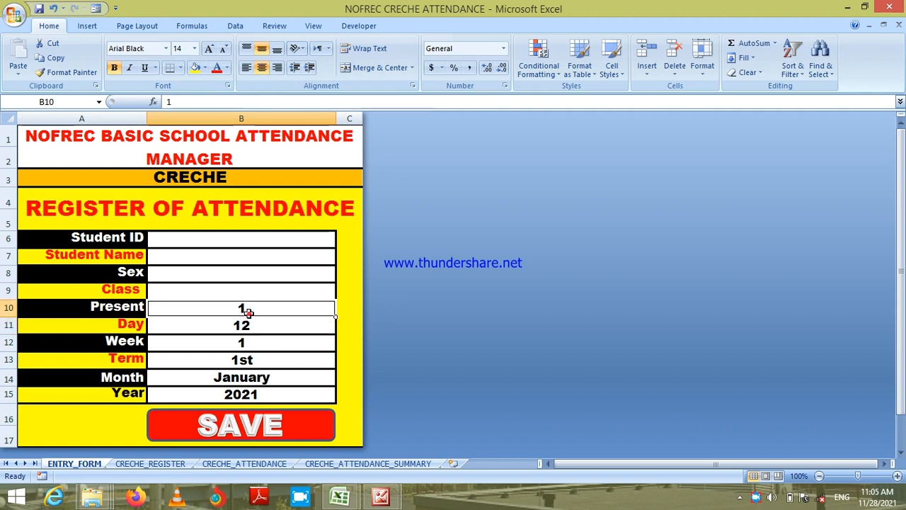
key(Down)
key(Down)
key(Down)
key(Down)
key(Down)
key(Up)
key(Up)
key(Up)
key(Up)
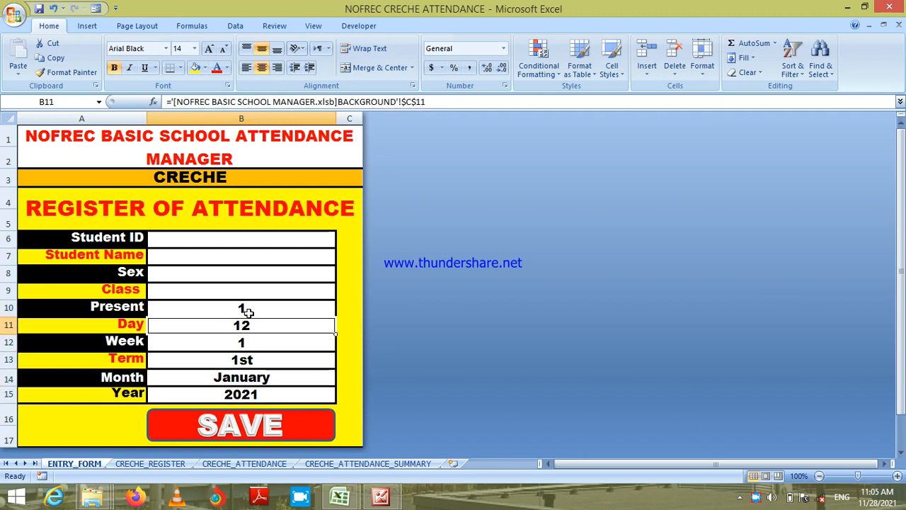
key(Up)
click(216, 243)
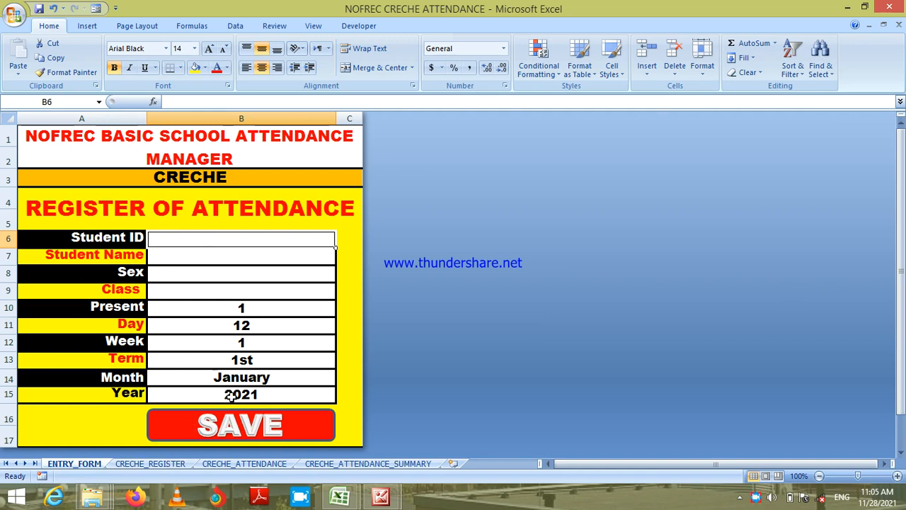
View the CRECHE_REGISTER table, and check the Present value on the entry form.
click(131, 467)
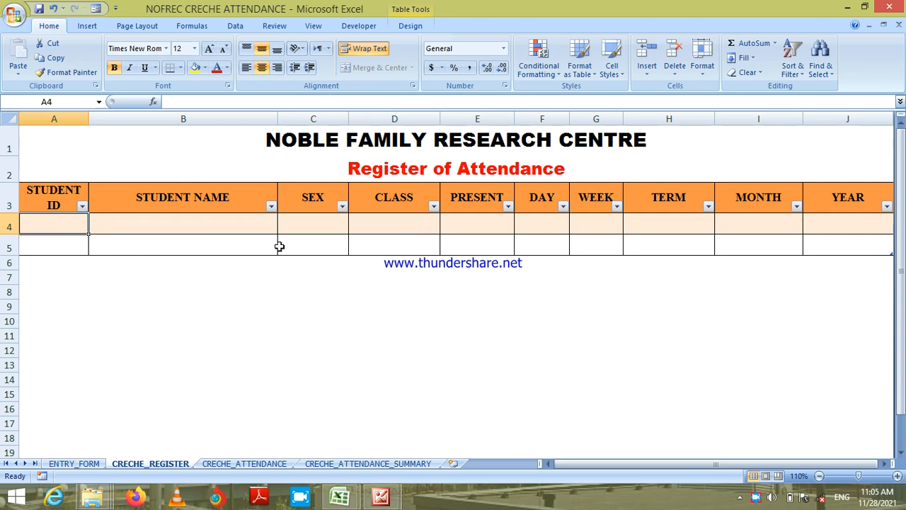
click(73, 463)
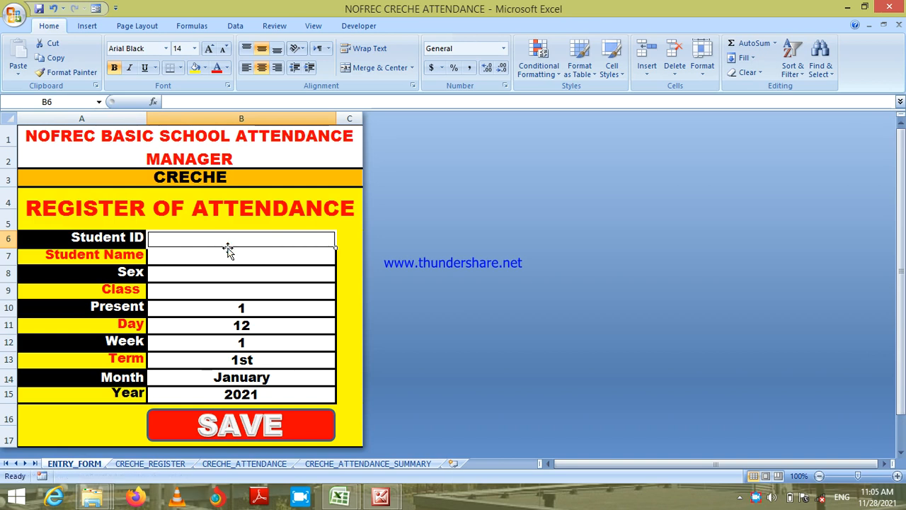
click(269, 310)
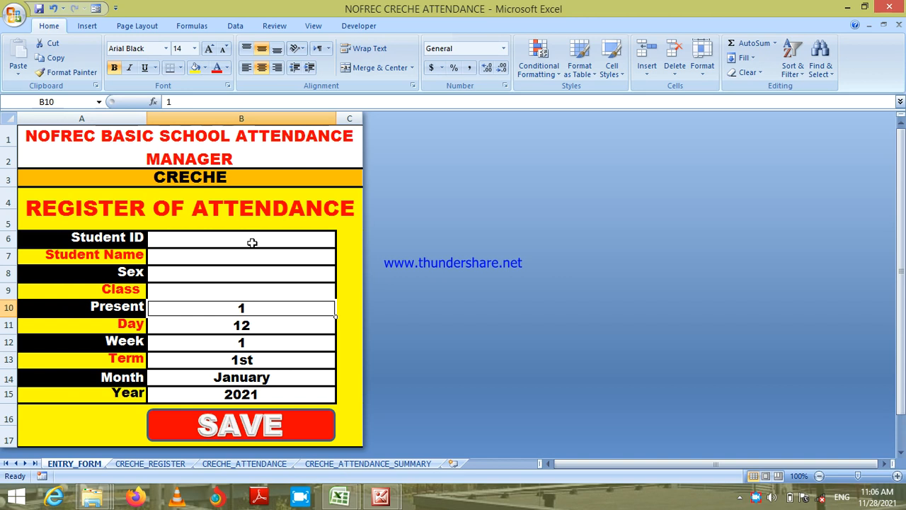
Enter the first listed Creche student's ID in the entry form and save the attendance record.
click(252, 237)
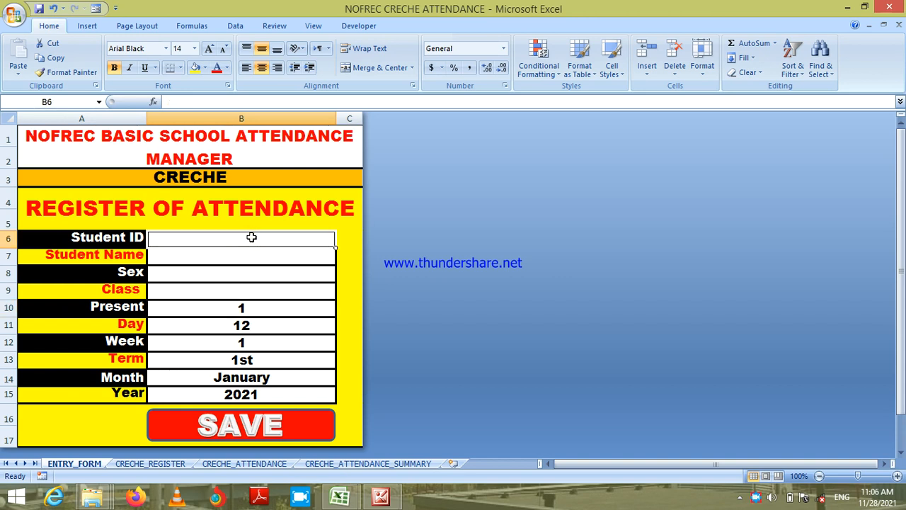
text(N215)
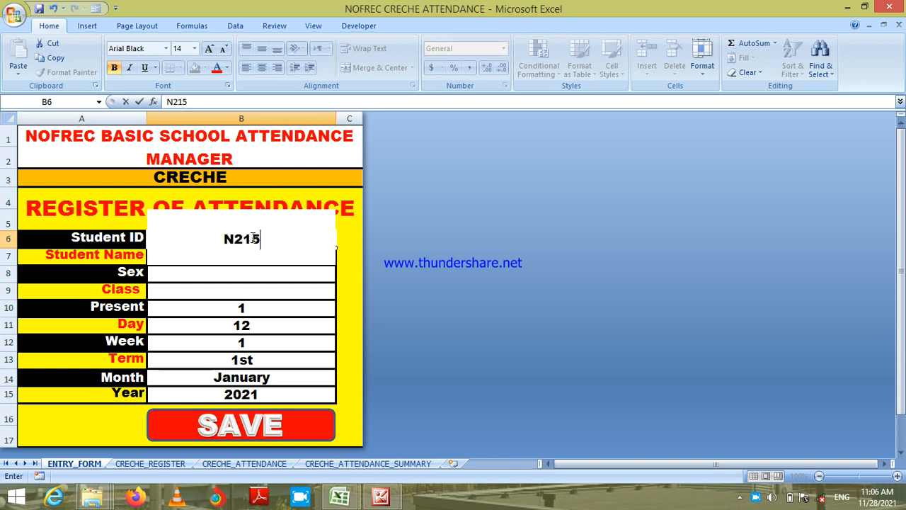
key(Return)
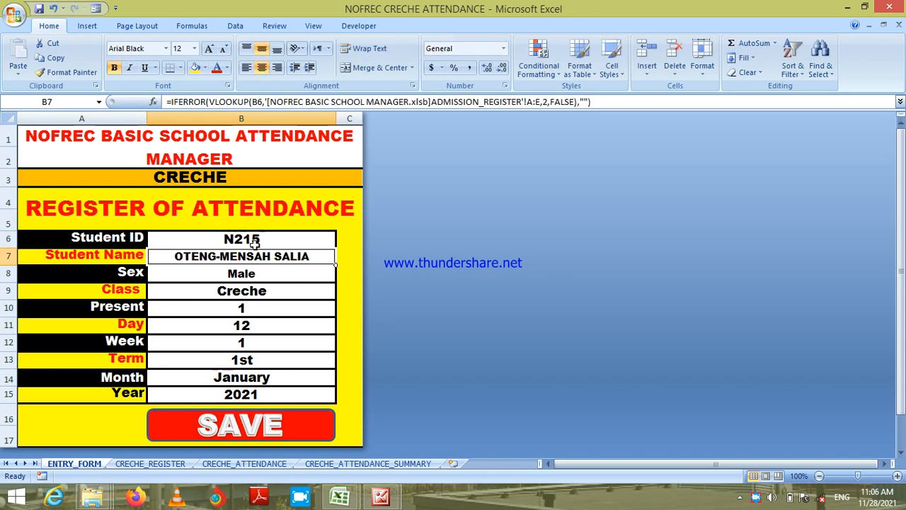
click(257, 433)
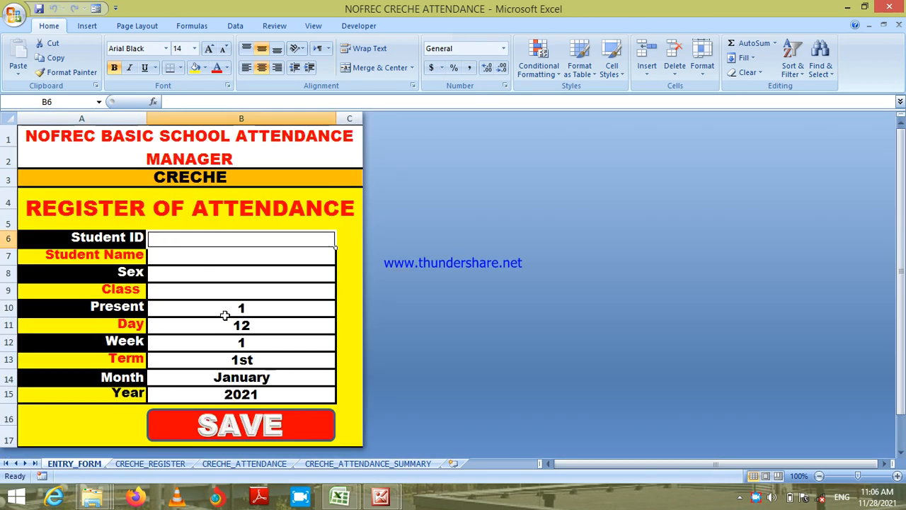
Check the saved record in CRECHE_REGISTER and the first student's January day 12 cell in CRECHE_ATTENDANCE.
click(163, 465)
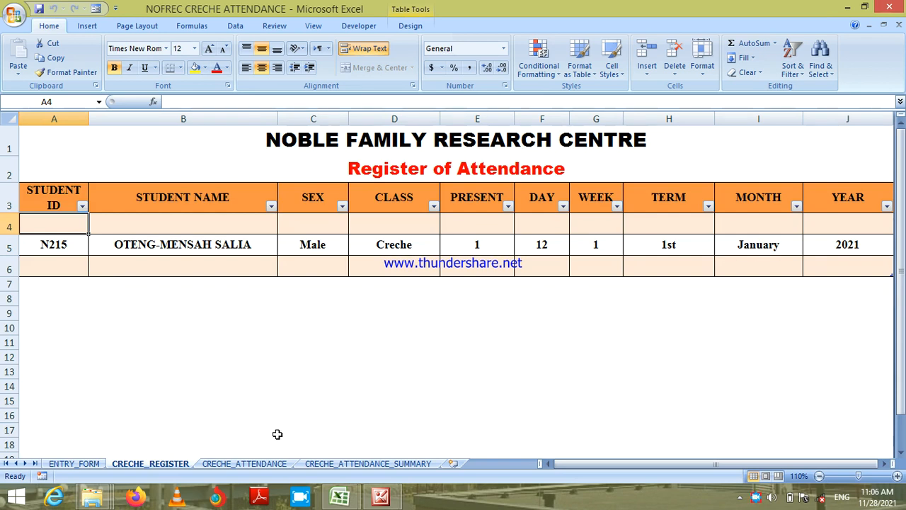
click(244, 464)
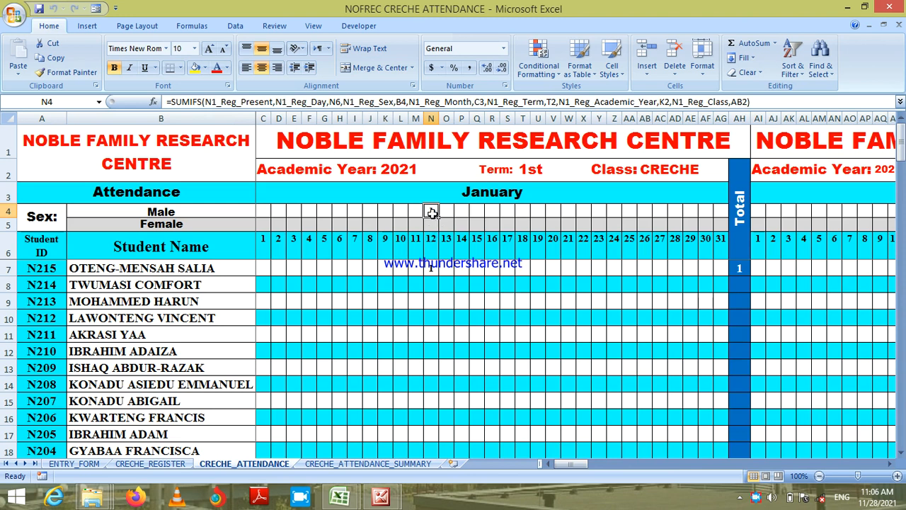
click(430, 268)
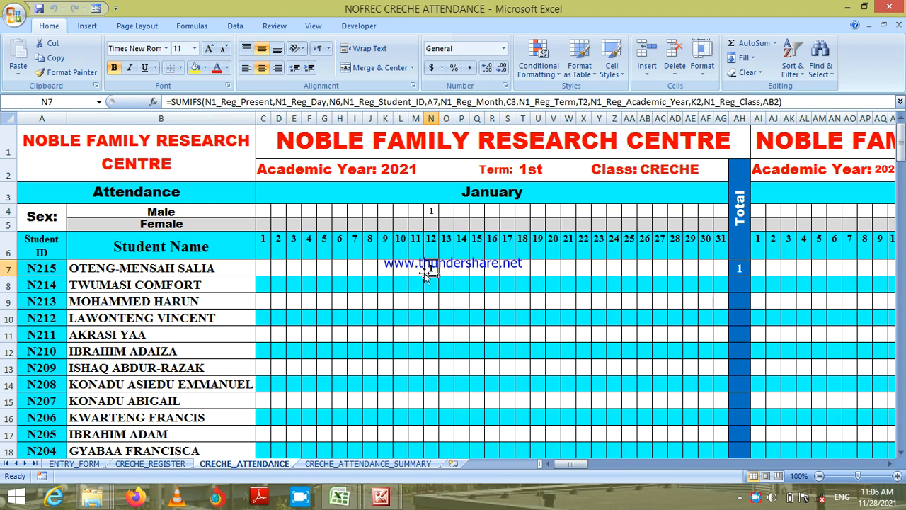
click(131, 272)
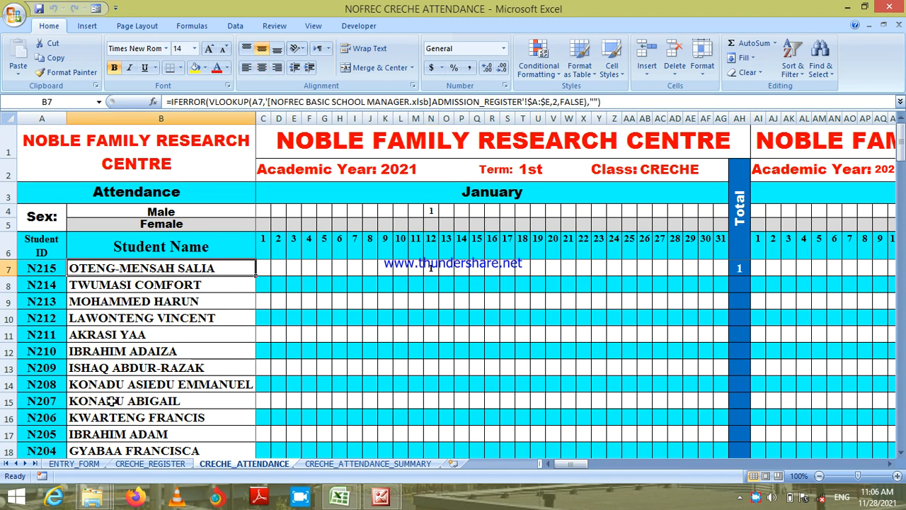
Enter the second listed student's ID in the entry form, check CRECHE_REGISTER, and save the attendance record.
click(74, 463)
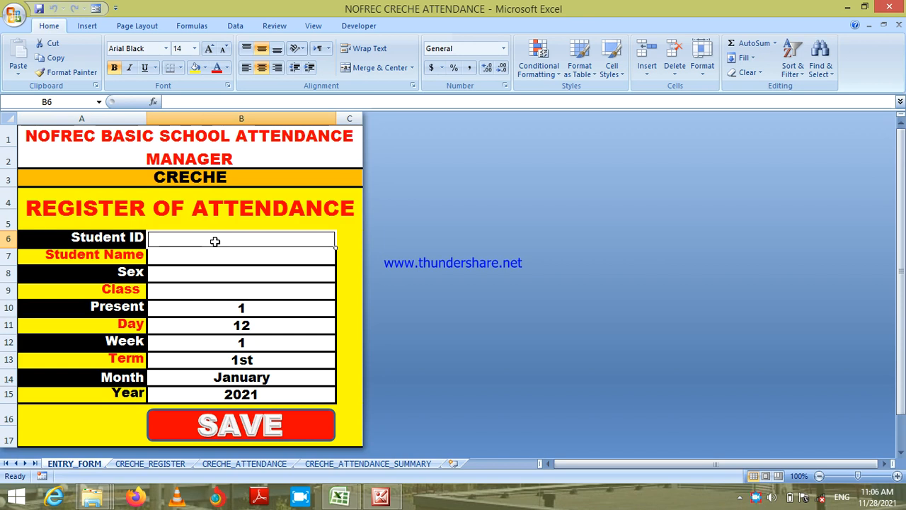
text(N214)
key(Return)
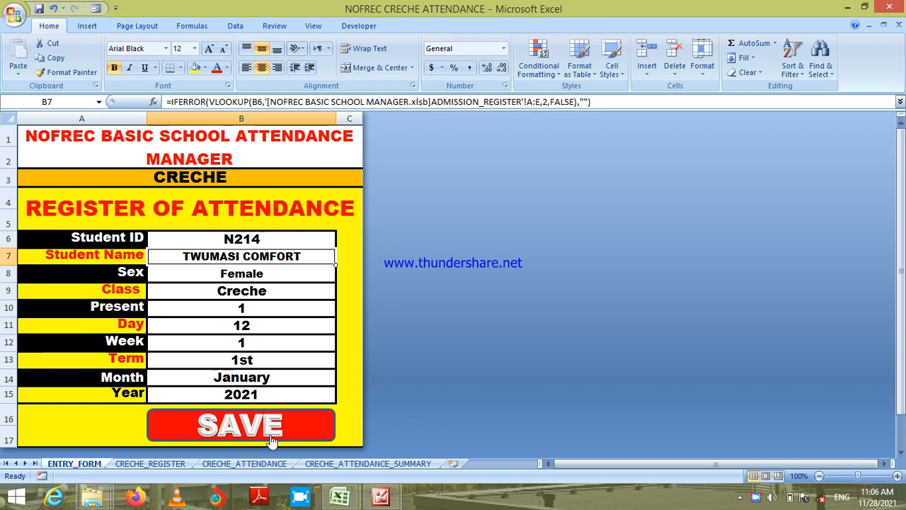
click(150, 464)
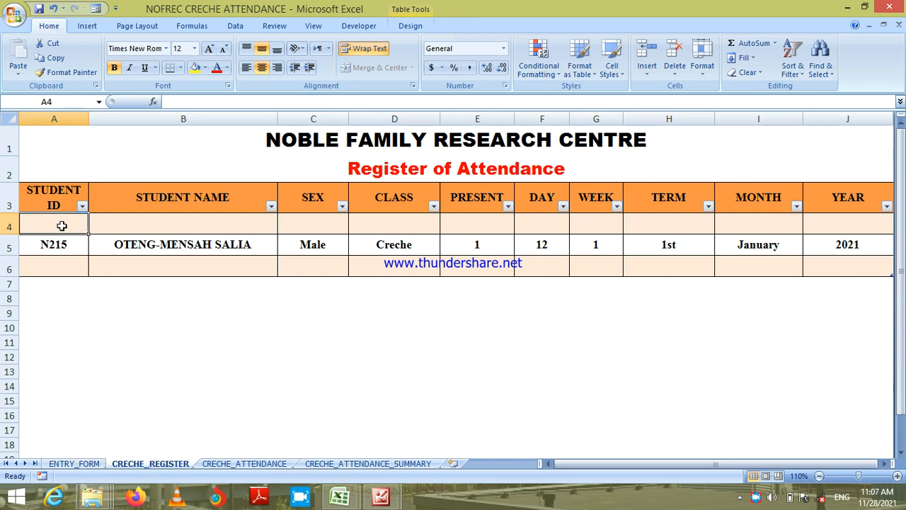
click(83, 466)
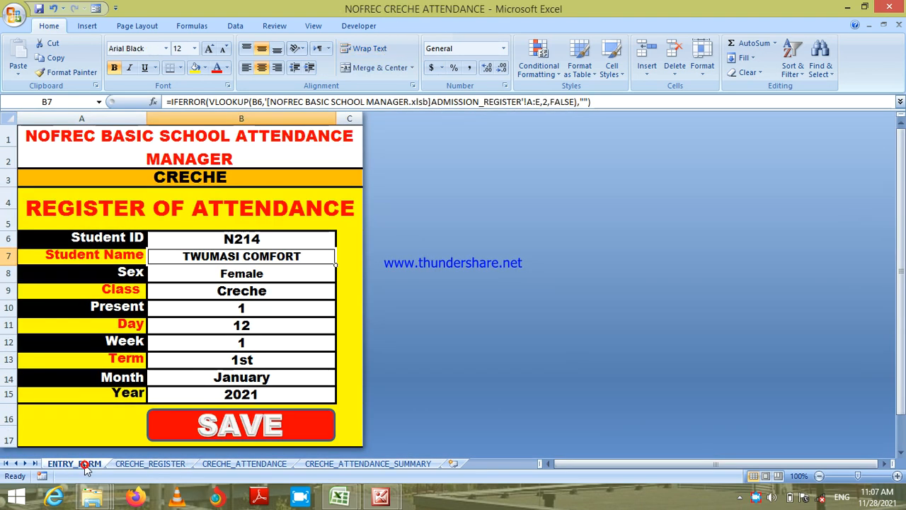
click(238, 425)
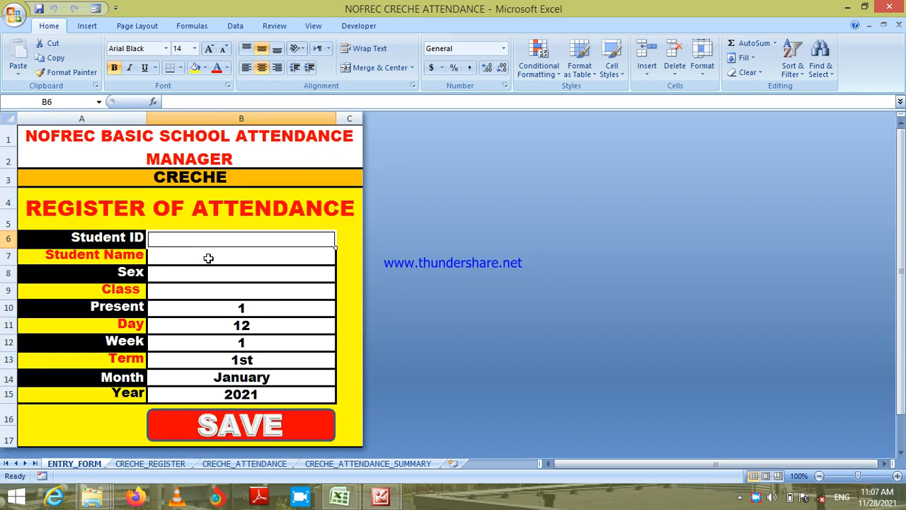
Record the third listed student's attendance by entering the student's ID in the form and saving it.
text(N213)
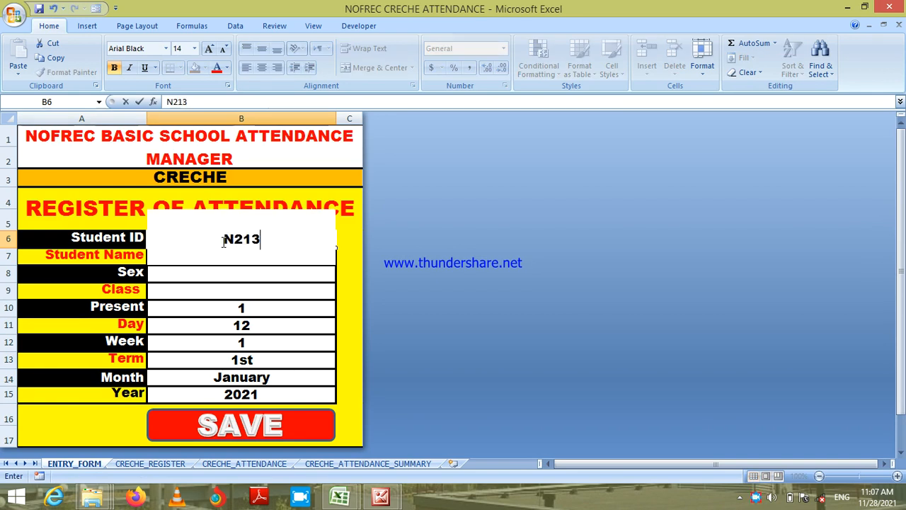
key(Return)
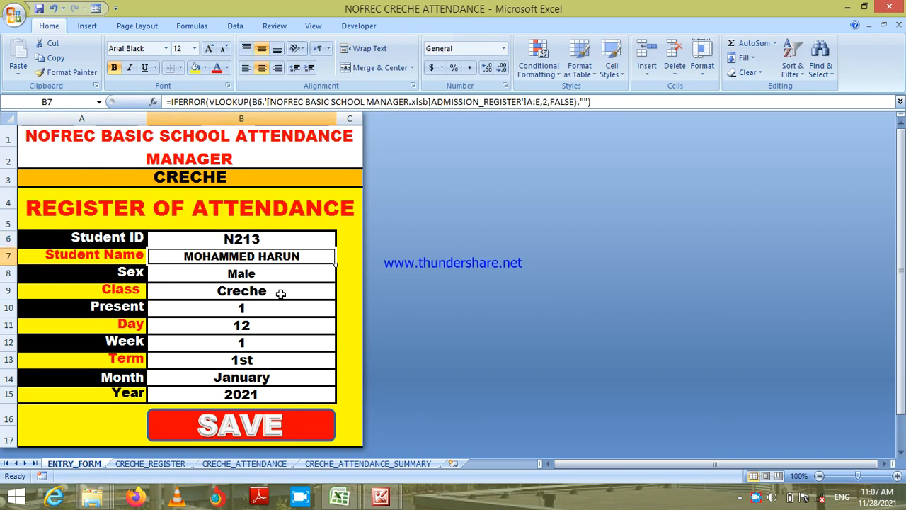
click(253, 426)
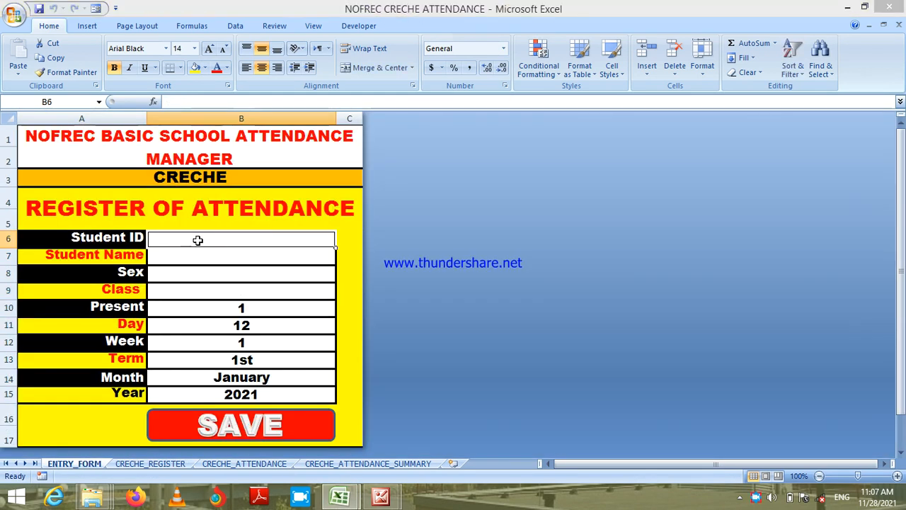
Record the fourth listed student's attendance by entering the student's ID in the entry form and saving it.
text(N2)
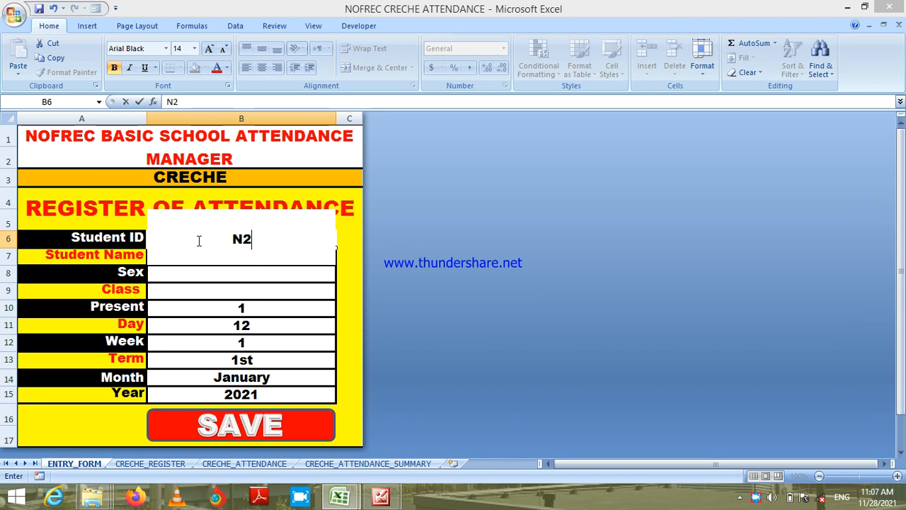
text(12)
key(Return)
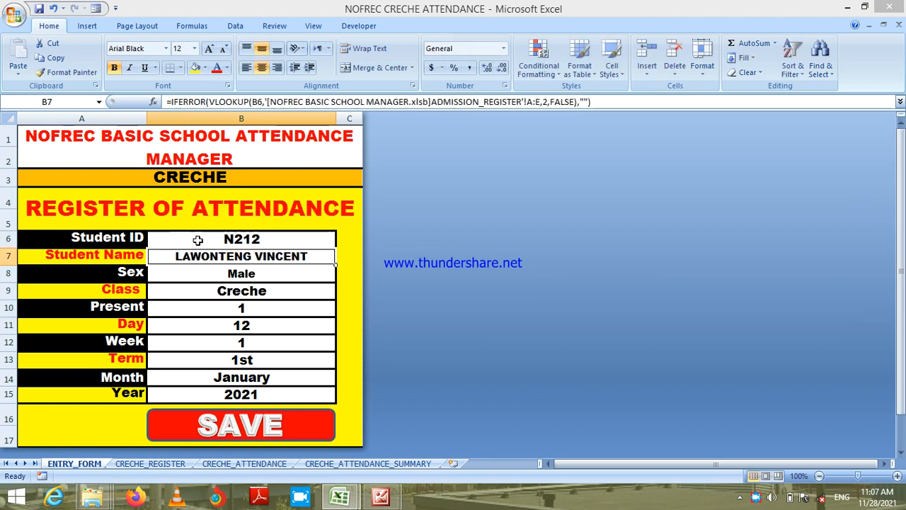
click(255, 433)
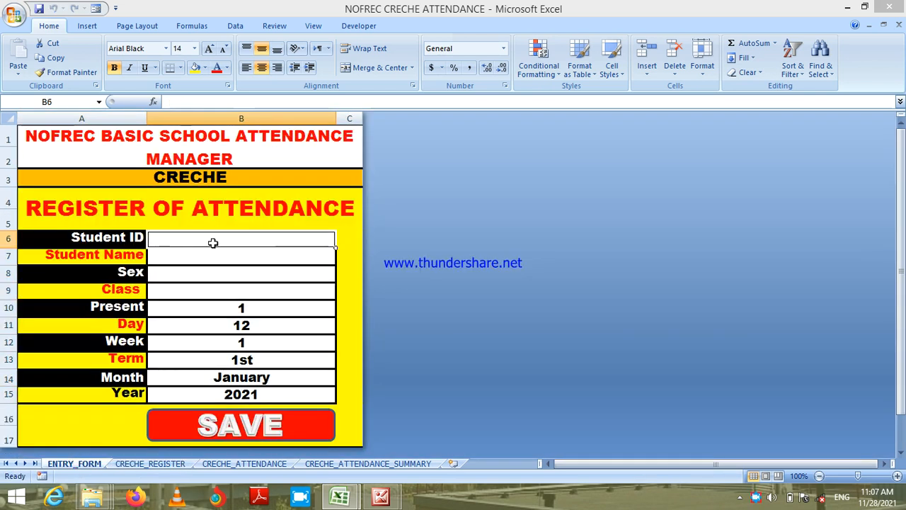
Enter the fifth listed Creche student's ID in the entry form and save that attendance record.
text(N214)
key(Return)
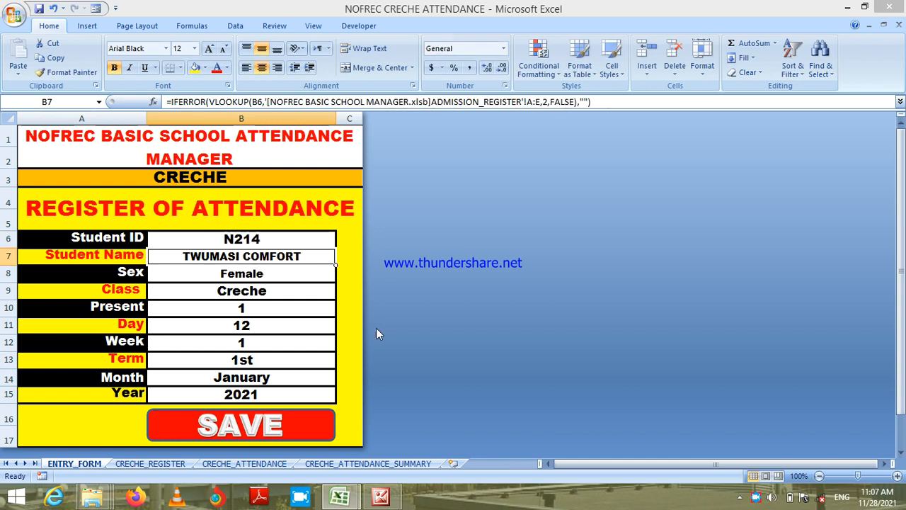
click(256, 243)
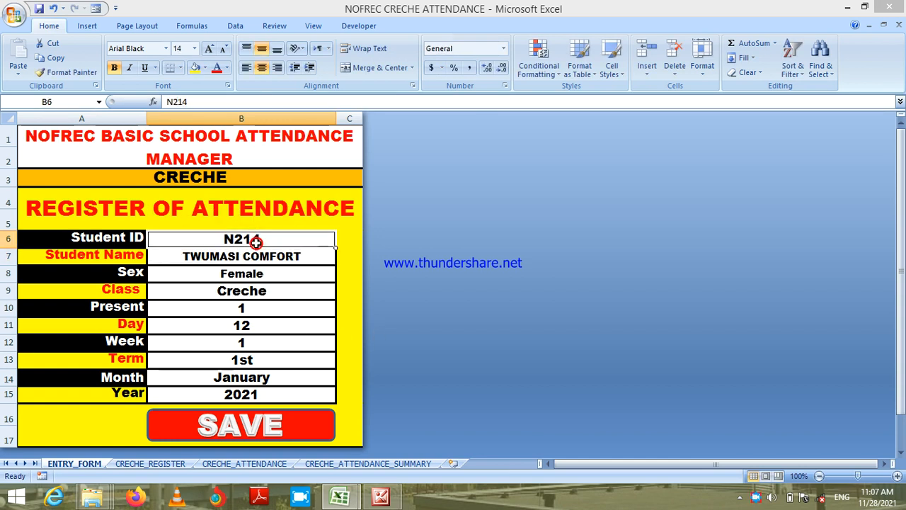
text(N211)
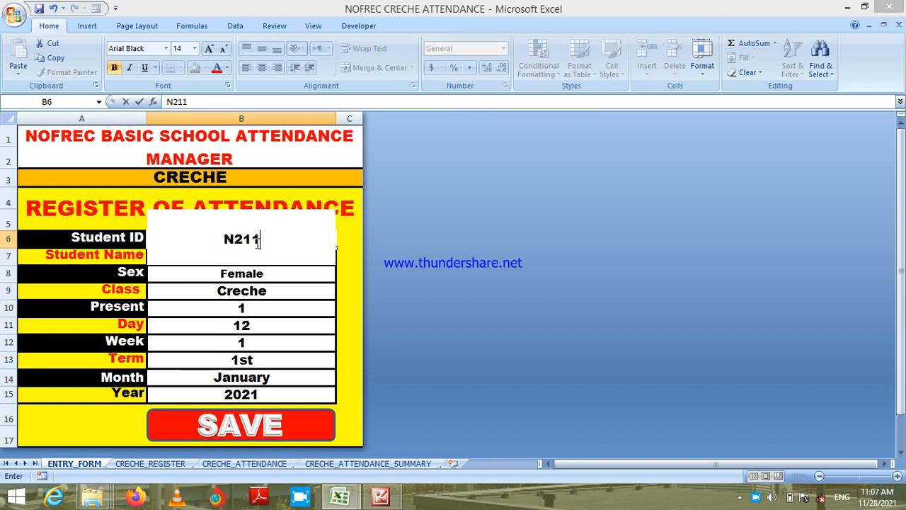
key(Return)
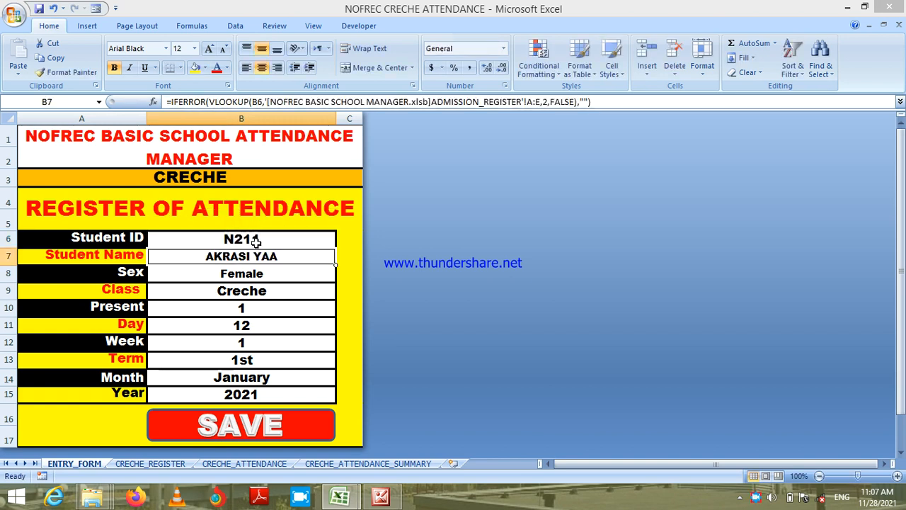
click(234, 423)
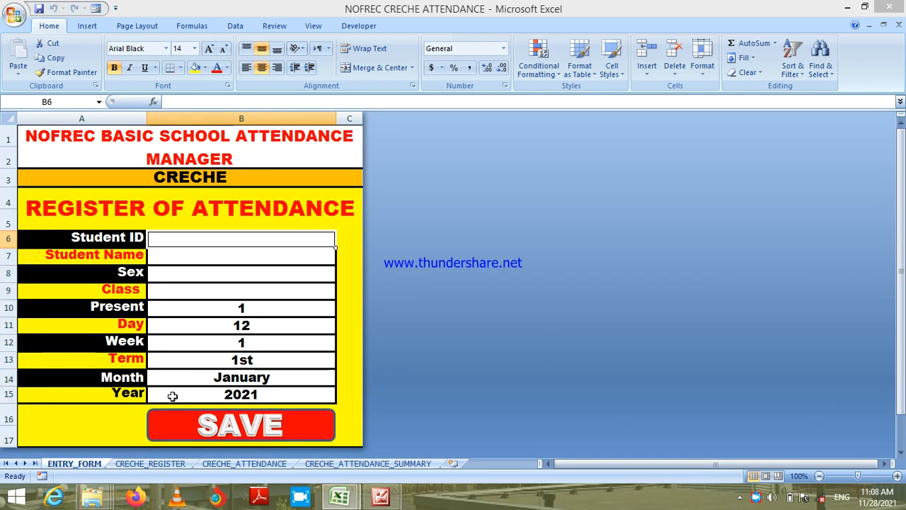
Check the January day 12 attendance cells and their formulas for the first five students in CRECHE_ATTENDANCE.
click(252, 462)
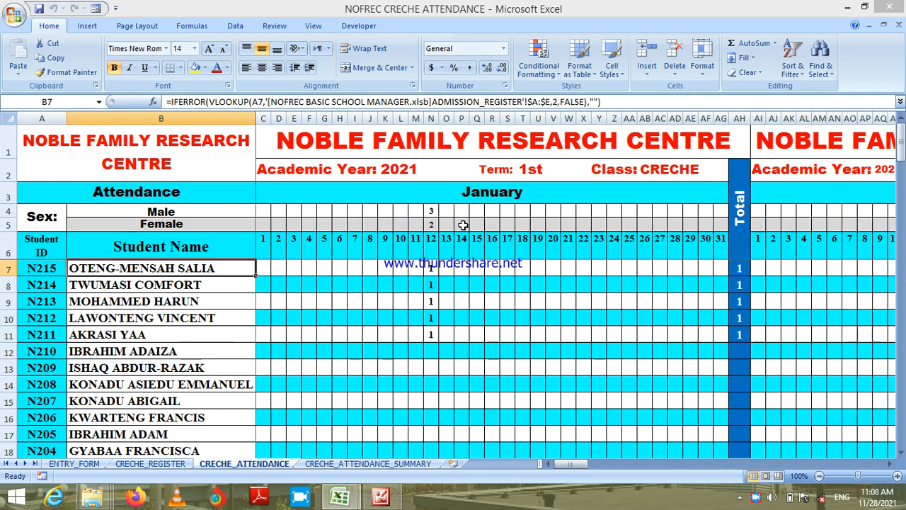
click(432, 245)
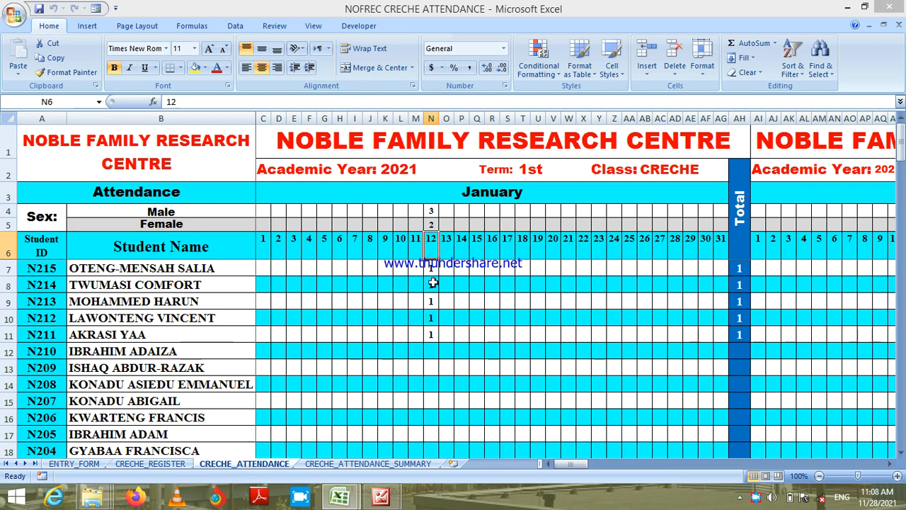
click(431, 273)
key(Down)
key(Down)
key(Down)
key(Down)
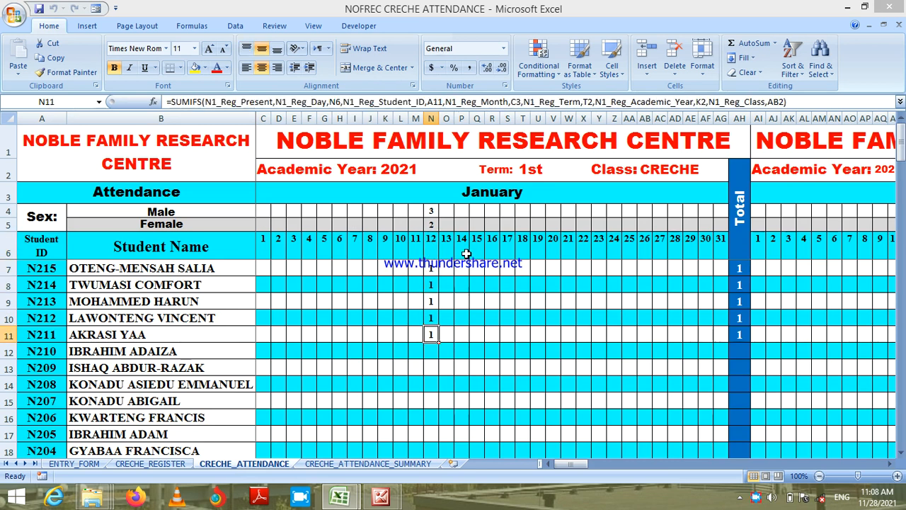
click(433, 268)
key(Down)
key(Down)
key(Down)
key(Down)
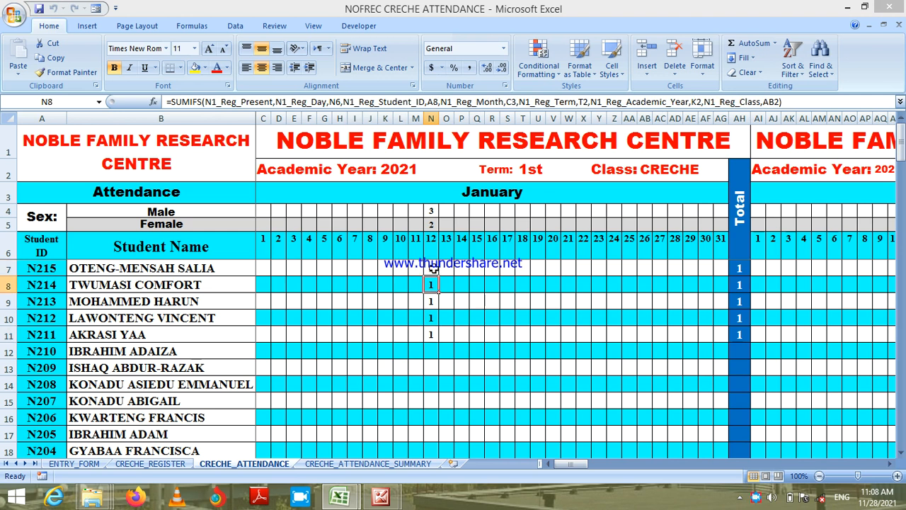
key(Up)
key(Up)
key(Up)
key(Up)
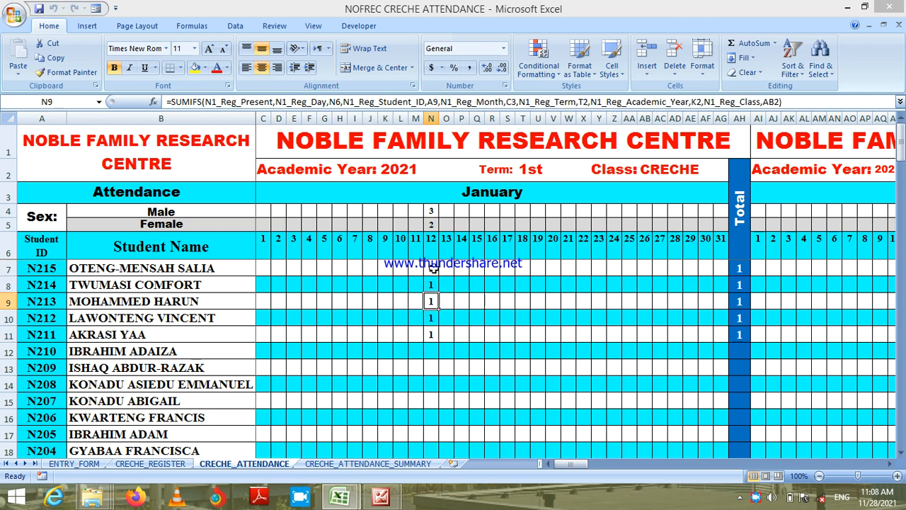
key(Down)
key(Down)
Examine the male and female attendance count formulas for January day 12.
click(461, 192)
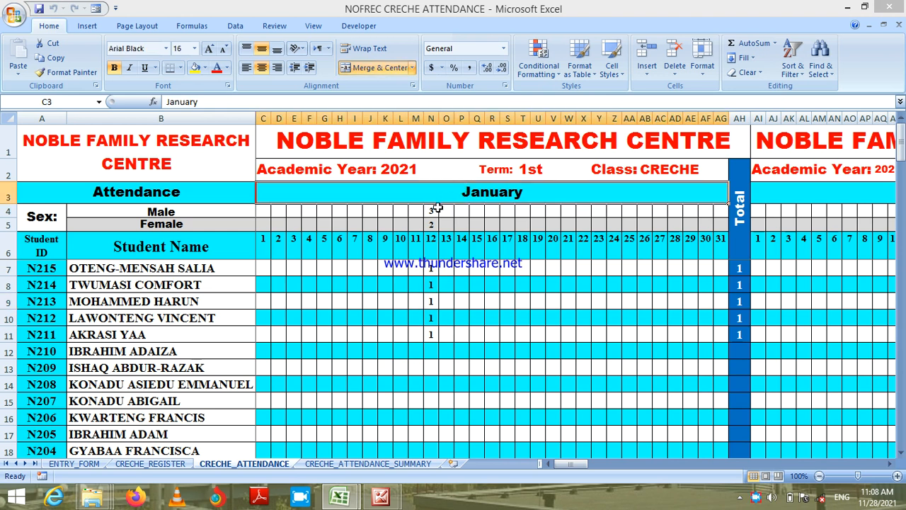
click(431, 240)
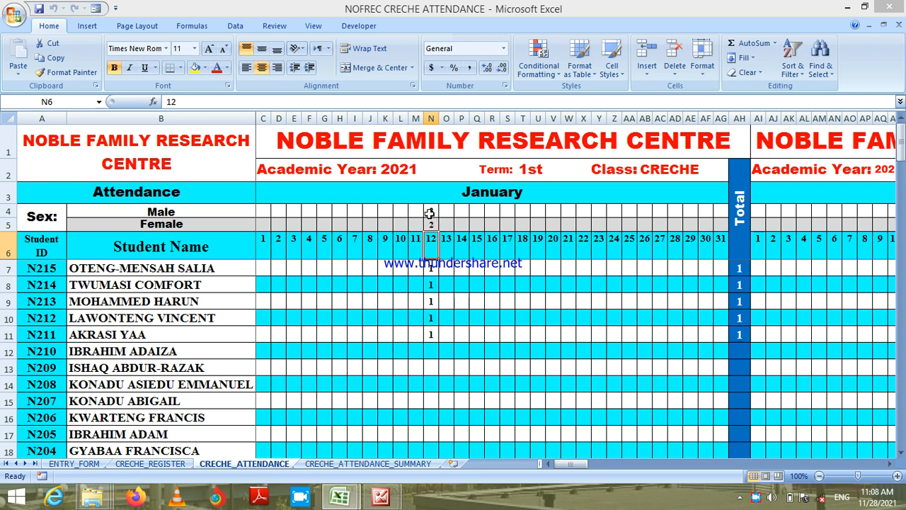
click(429, 212)
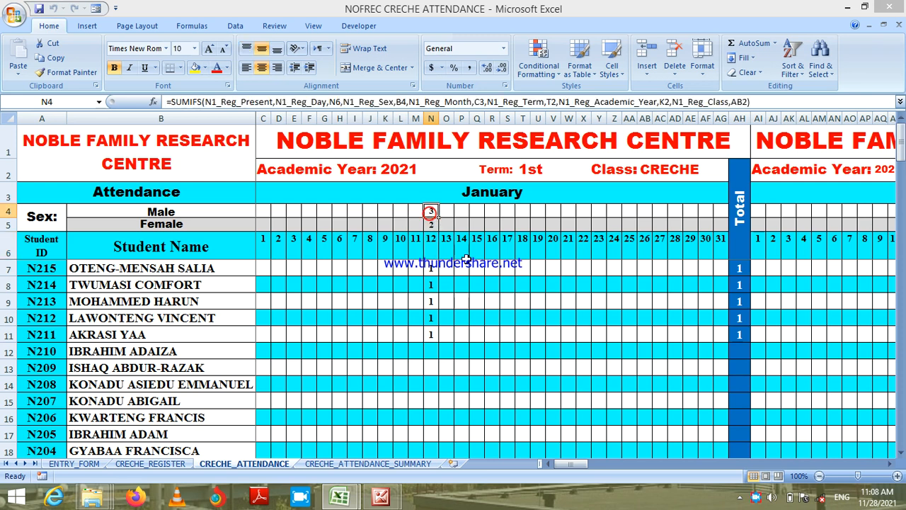
click(431, 224)
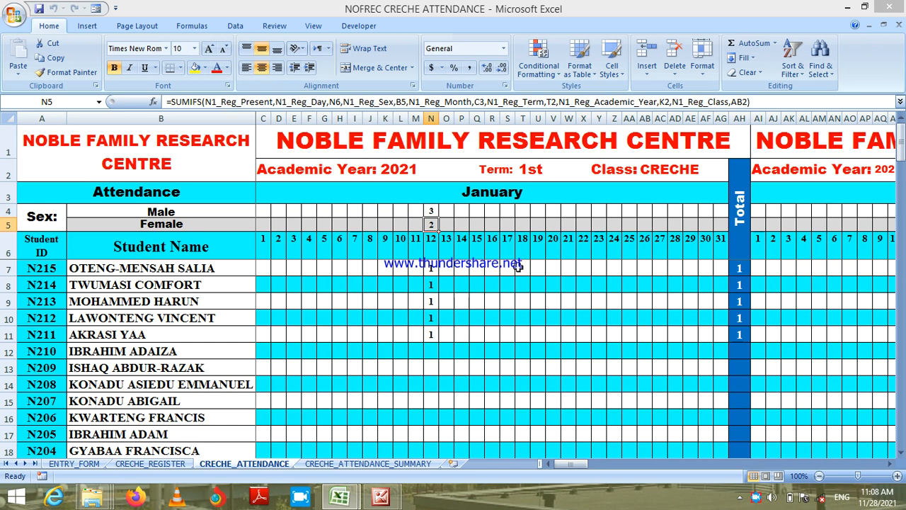
Review the first listed student's daily attendance cells across the monthly sections from January to early November in CRECHE_ATTENDANCE.
key(Down)
key(Down)
key(Right)
key(Right)
key(Right)
key(Right)
key(Right)
key(Right)
key(Right)
key(Right)
key(Right)
key(Right)
key(Right)
key(Right)
key(Right)
key(Right)
key(Right)
key(Right)
key(Right)
key(Right)
key(Right)
key(Right)
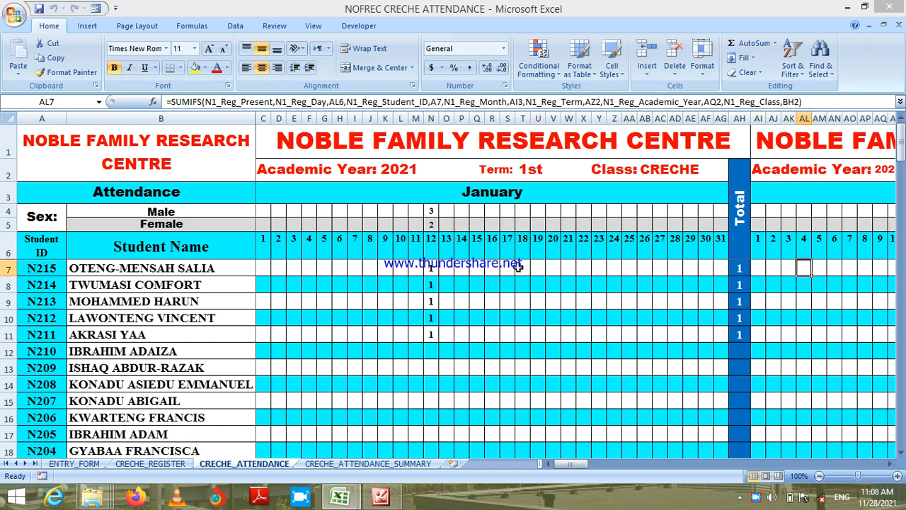
key(Right)
key(Right)
key(Right)
key(Right)
key(Right)
key(Right)
key(Right)
key(Right)
key(Right)
key(Right)
key(Right)
key(Right)
key(Right)
key(Right)
key(Right)
key(Right)
key(Right)
key(Right)
key(Right)
key(Right)
key(Right)
key(Right)
key(Right)
key(Right)
key(Right)
key(Right)
key(Right)
key(Right)
key(Right)
key(Right)
key(Right)
key(Right)
key(Right)
key(Right)
key(Right)
key(Right)
key(Right)
key(Right)
key(Right)
key(Right)
key(Right)
key(Right)
key(Right)
key(Right)
key(Right)
key(Right)
key(Right)
key(Right)
key(Right)
key(Right)
key(Right)
key(Right)
key(Right)
key(Right)
key(Right)
key(Right)
key(Right)
key(Right)
key(Right)
key(Right)
key(Right)
key(Right)
key(Right)
key(Right)
key(Right)
key(Right)
key(Right)
key(Right)
key(Right)
key(Right)
key(Right)
key(Right)
key(Right)
key(Right)
key(Right)
key(Right)
key(Right)
key(Right)
key(Right)
key(Right)
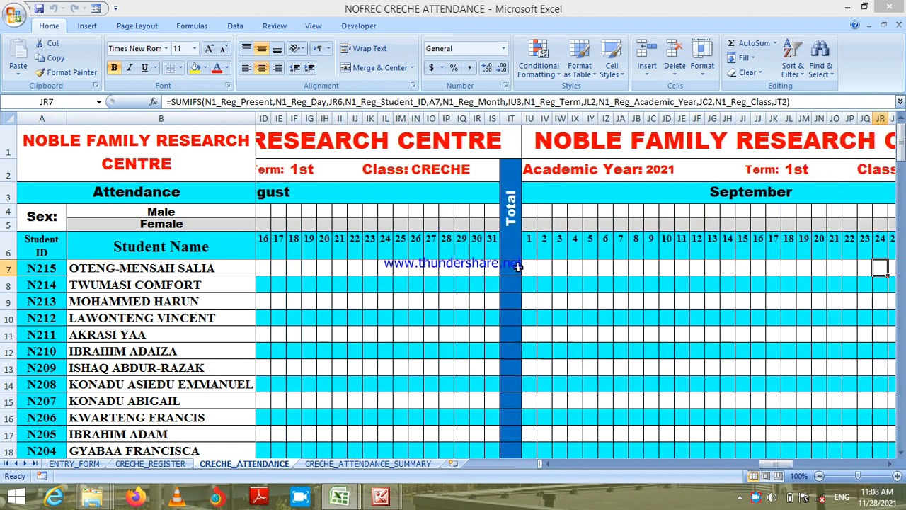
key(Right)
key(Right)
key(Right)
key(Right)
key(Right)
key(Right)
key(Right)
key(Right)
key(Right)
key(Right)
key(Right)
key(Right)
key(Right)
key(Right)
key(Right)
key(Right)
key(Right)
key(Right)
key(Right)
key(Right)
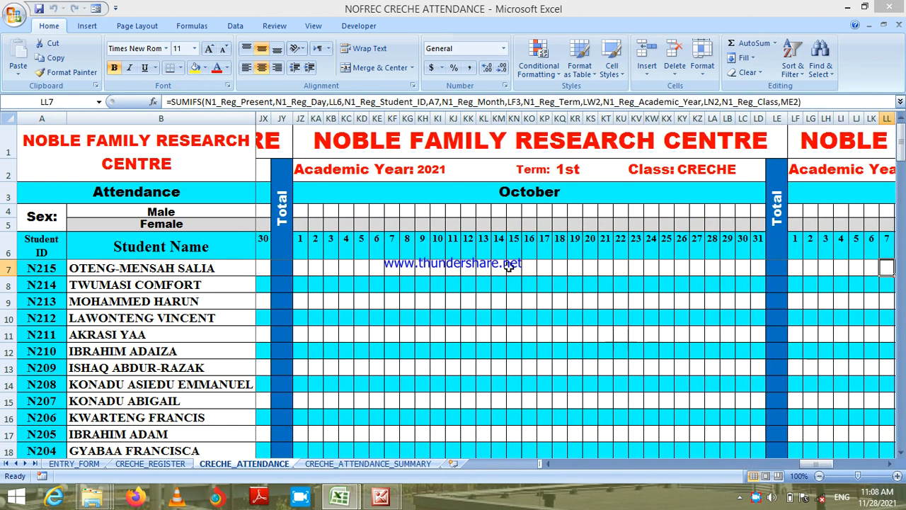
Examine the Grand Total formula after the December section for the fifth listed student.
click(535, 194)
key(Right)
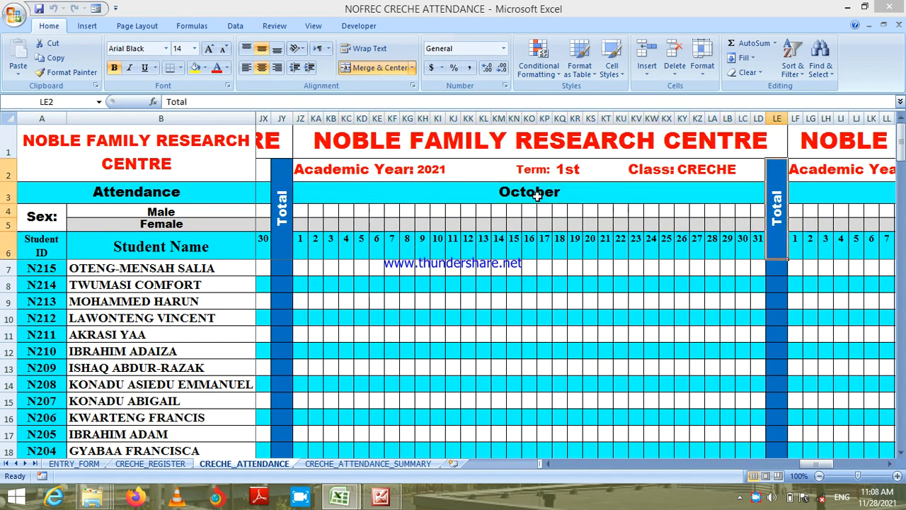
key(Right)
key(Right)
key(Right)
key(Right)
key(Right)
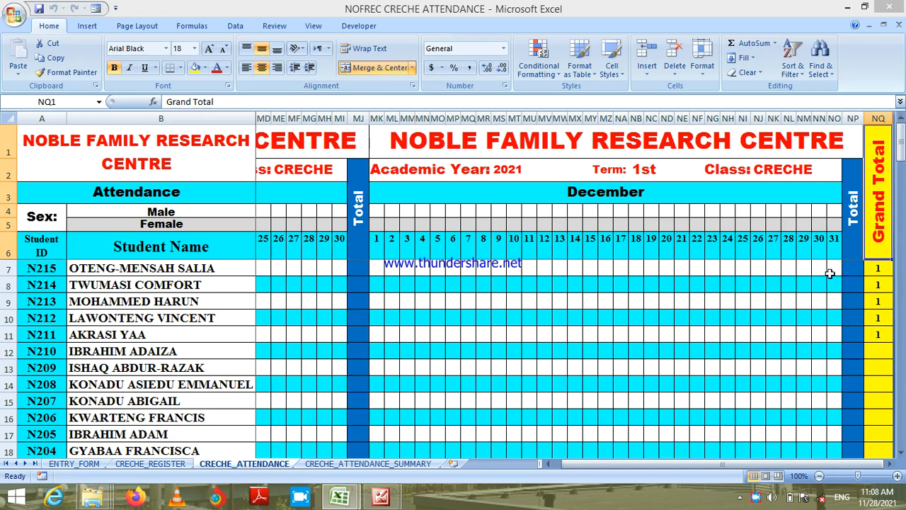
click(880, 335)
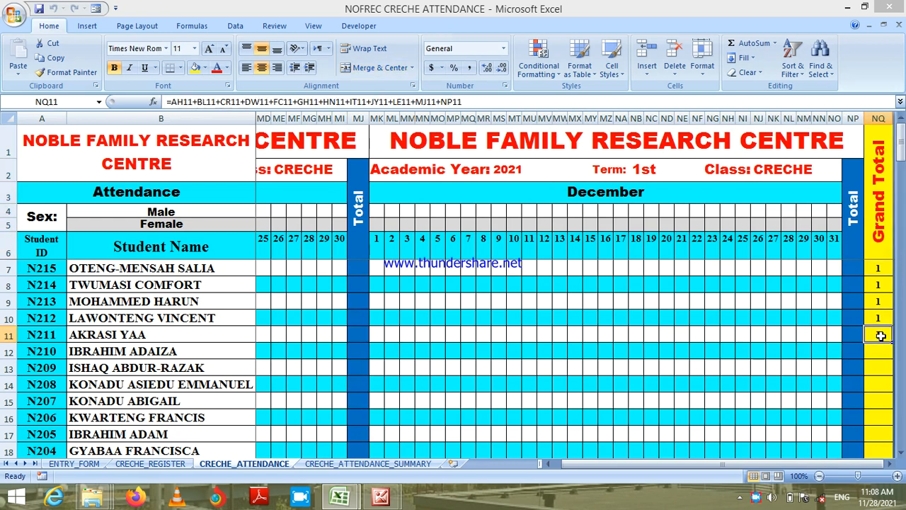
Go back along the month headings from December to the Attendance heading beside January.
click(762, 196)
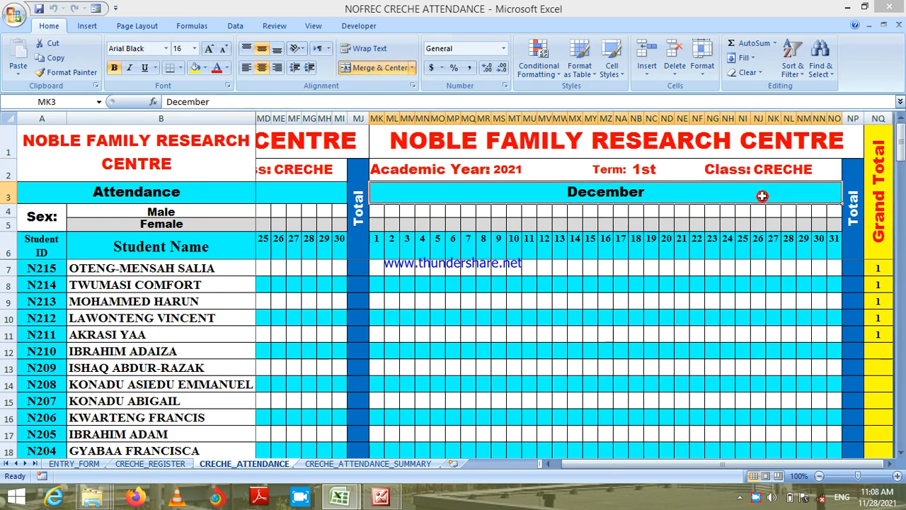
key(Left)
key(Left)
key(Left)
key(Left)
key(Left)
key(Left)
key(Left)
key(Left)
key(Left)
key(Left)
key(Left)
key(Left)
key(Left)
key(Left)
key(Left)
key(Left)
key(Left)
key(Left)
key(Left)
key(Left)
key(Left)
key(Left)
key(Left)
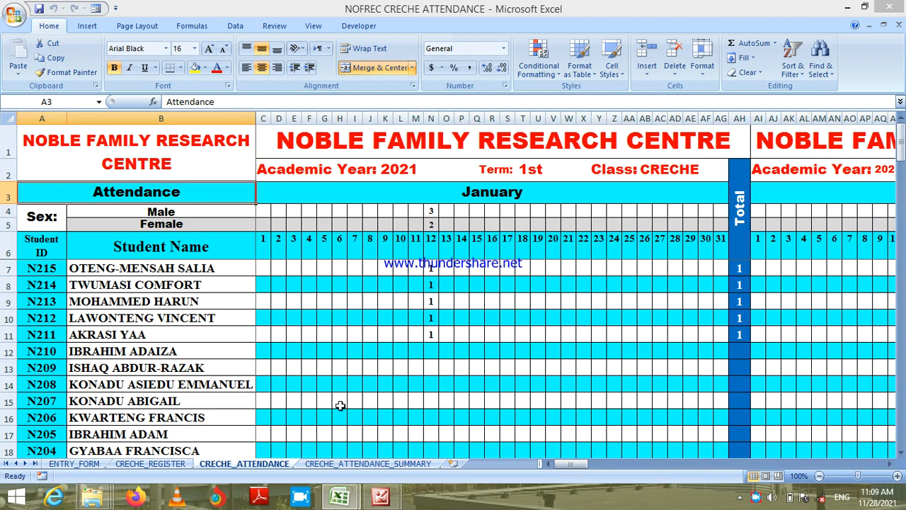
Set the Day in the General Form of the NOFREC BASIC SCHOOL MANAGER workbook to 13.
click(74, 464)
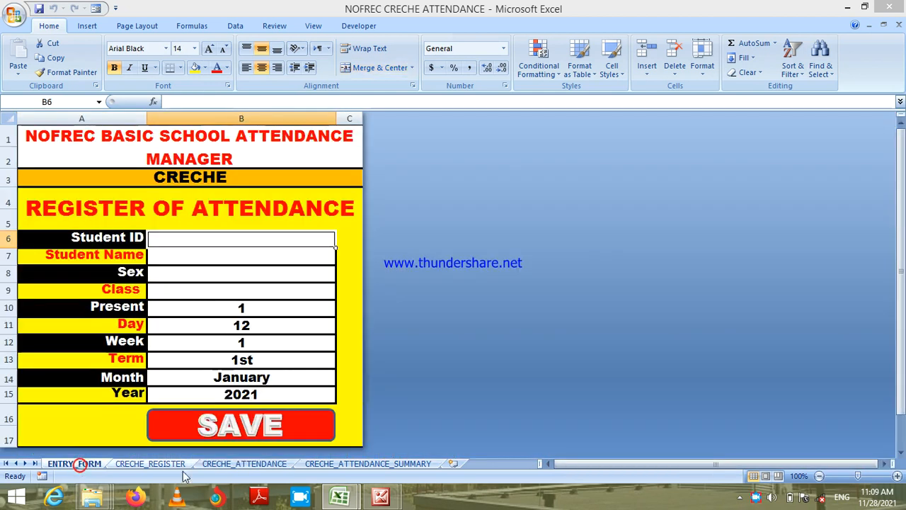
mouse_move(340, 502)
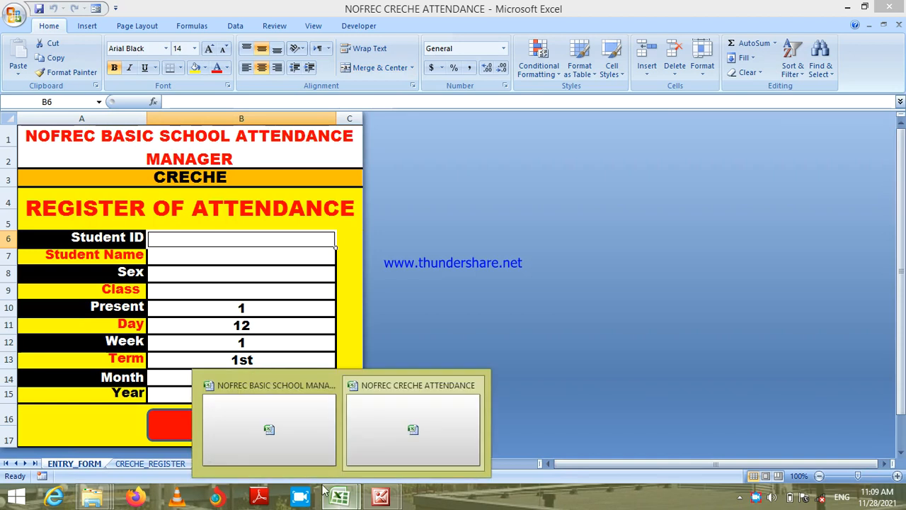
click(293, 446)
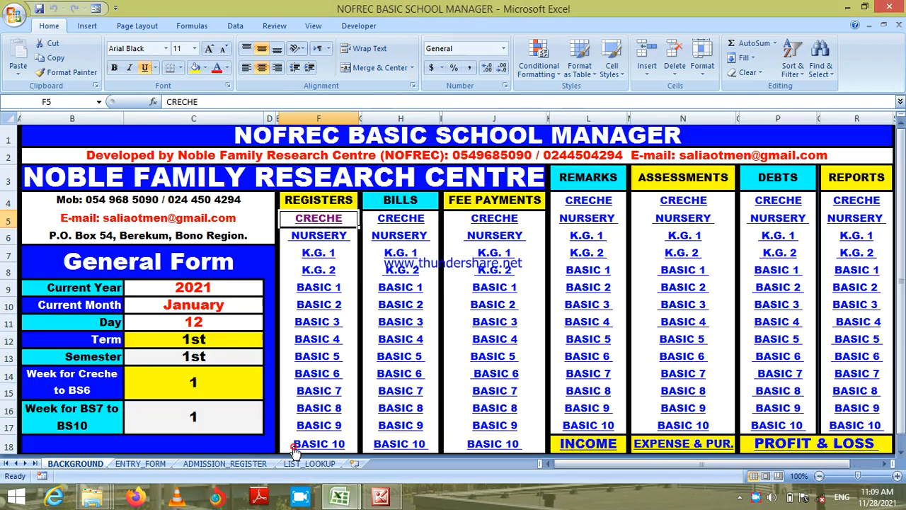
click(225, 325)
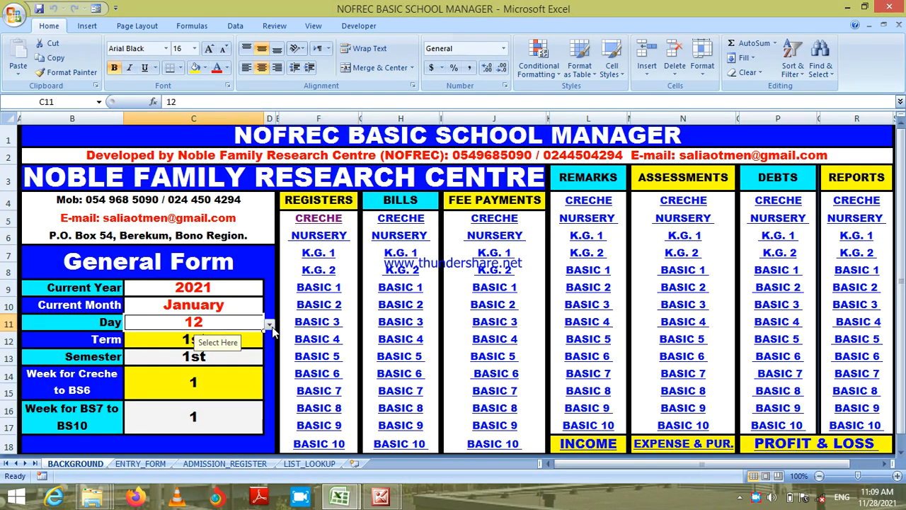
click(270, 325)
click(255, 342)
Return to the NOFREC CRECHE ATTENDANCE workbook and save a day 13 attendance entry for the first listed student, using the student's ID.
mouse_move(338, 500)
click(379, 429)
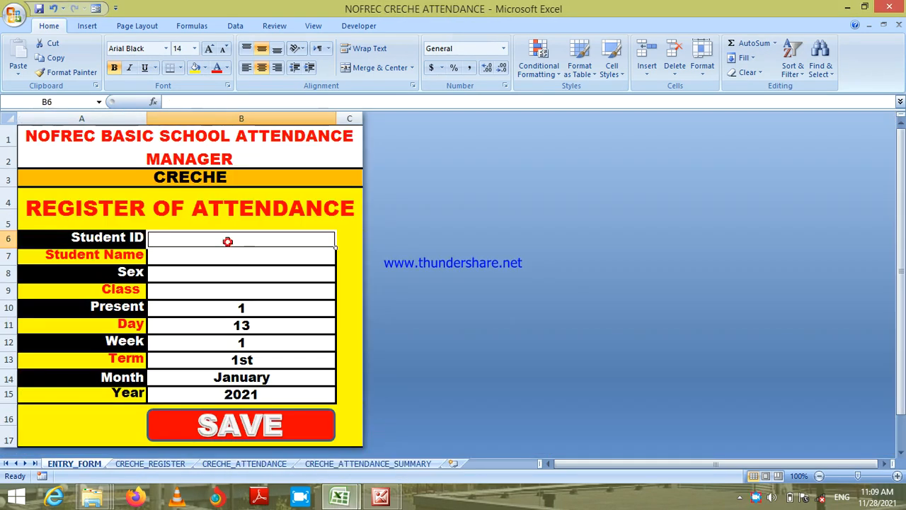
click(148, 464)
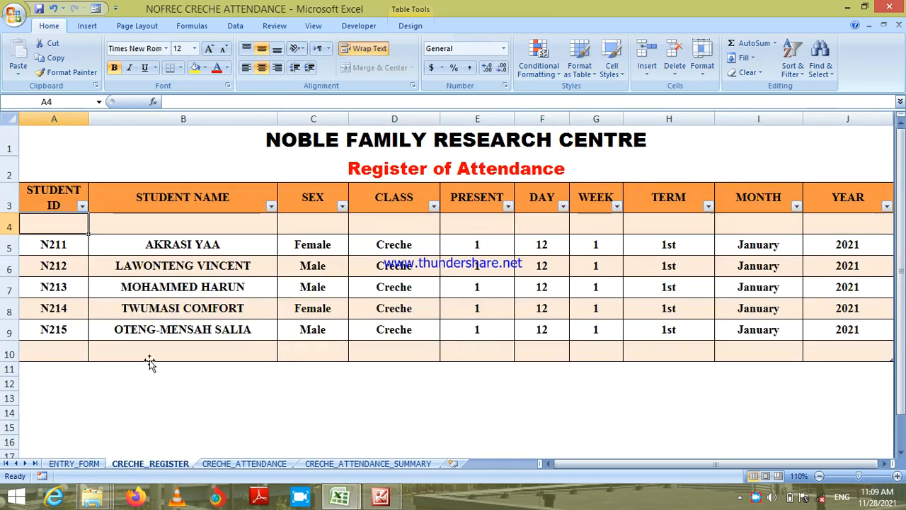
click(80, 464)
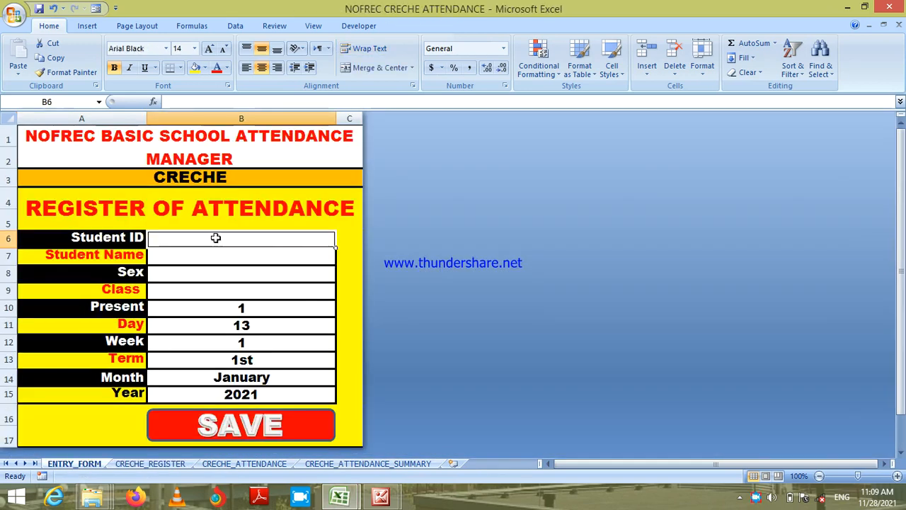
text(N215)
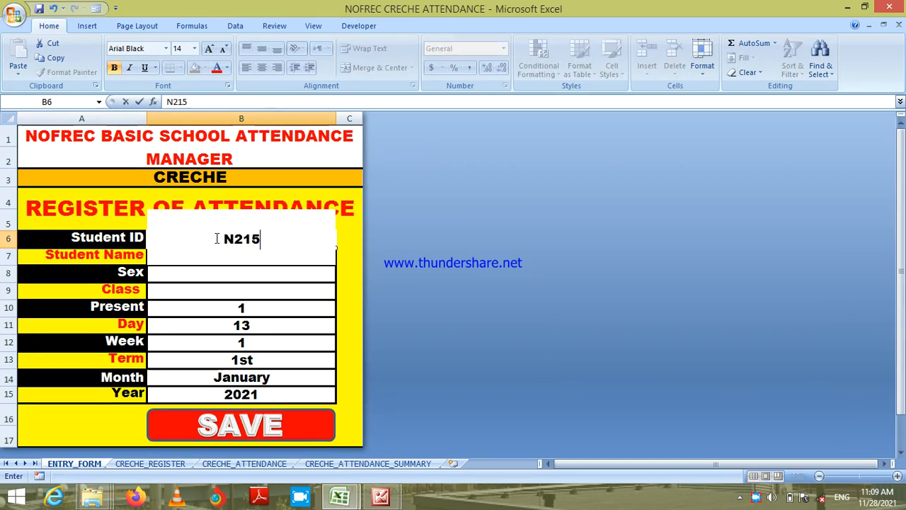
key(Return)
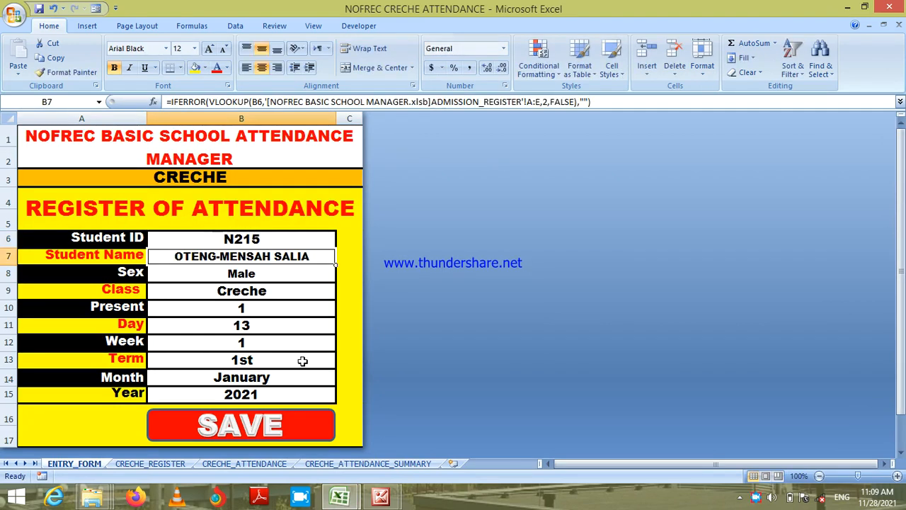
click(269, 428)
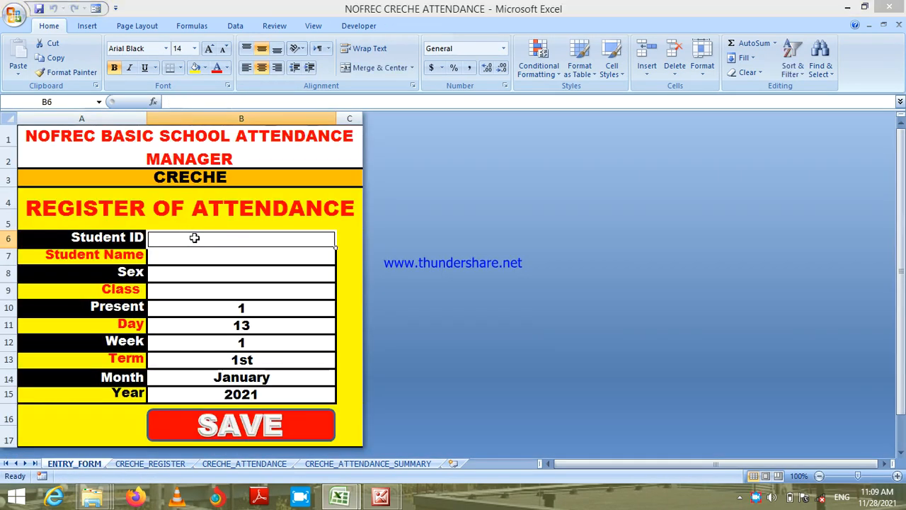
Save day 13 attendance entries for the second and third listed Creche students by their student IDs.
text(N214)
key(Return)
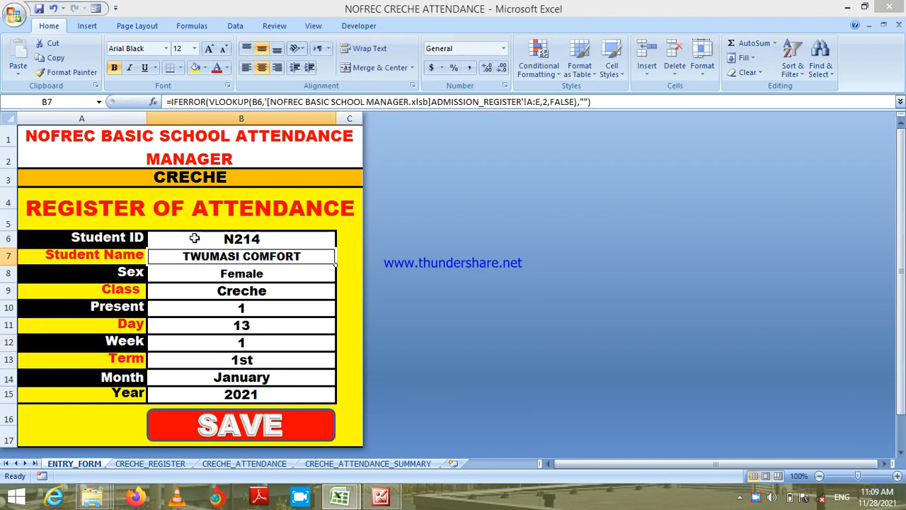
click(227, 425)
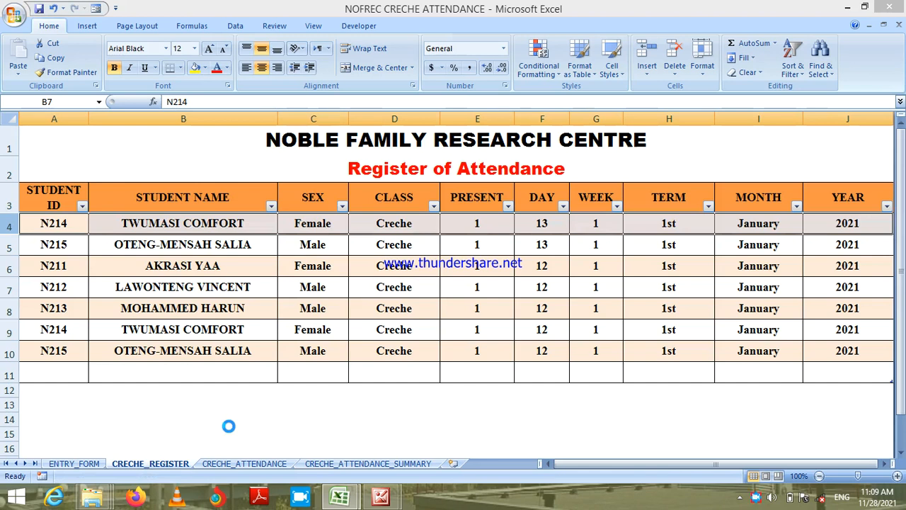
click(82, 461)
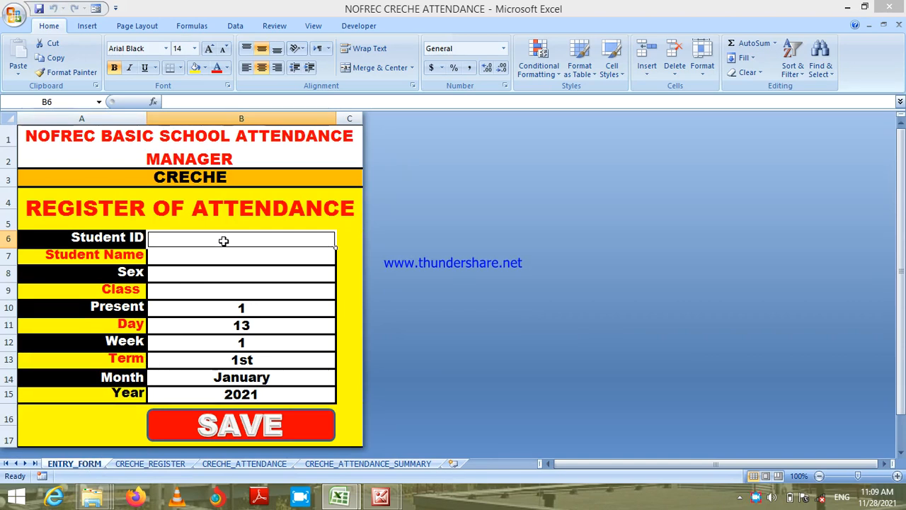
text(2)
key(BackSpace)
text(N213)
key(Return)
click(253, 439)
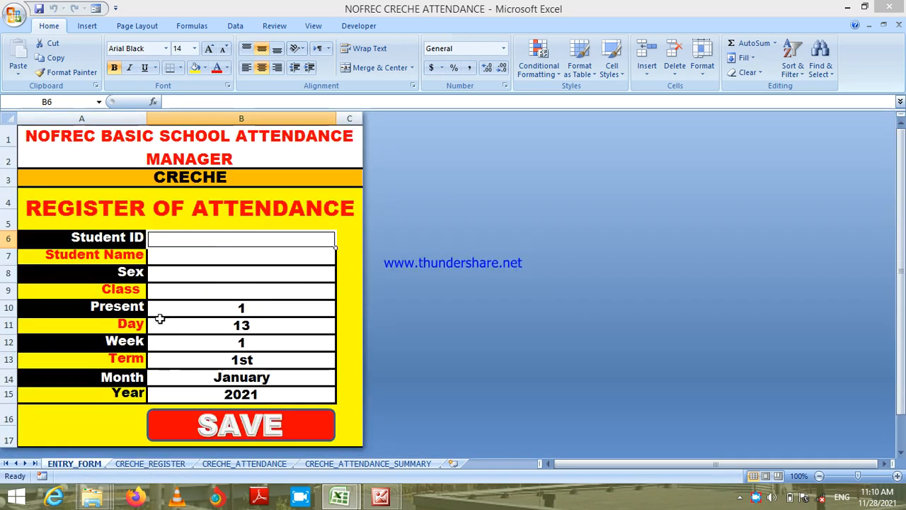
Save day 13 attendance entries for the fourth and fifth listed Creche students by their student IDs.
text(N212)
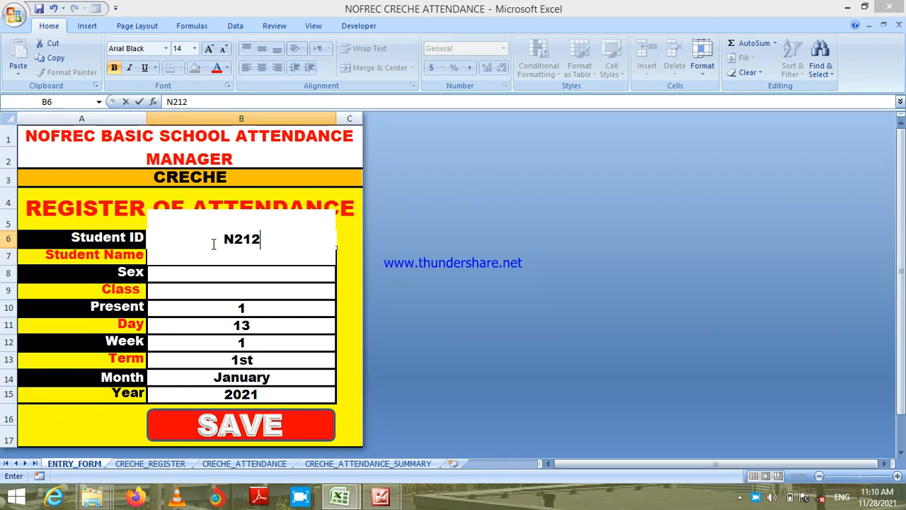
key(Return)
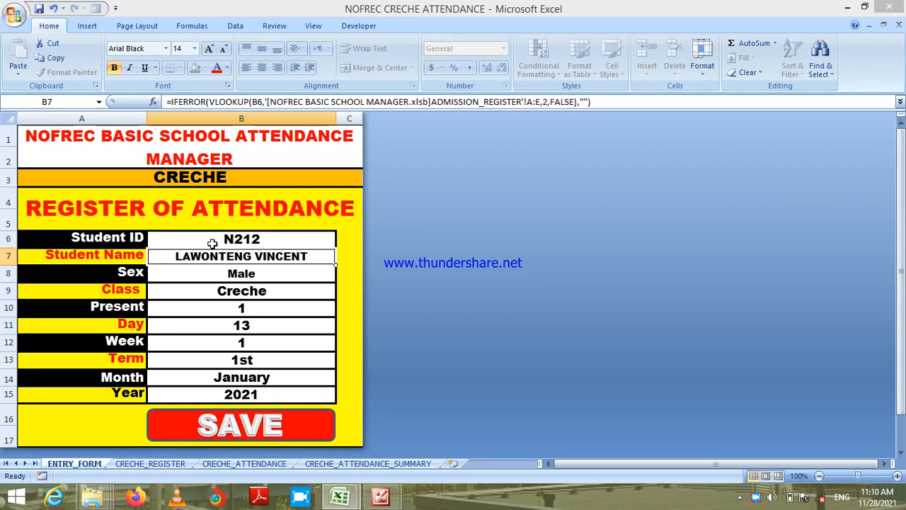
click(256, 425)
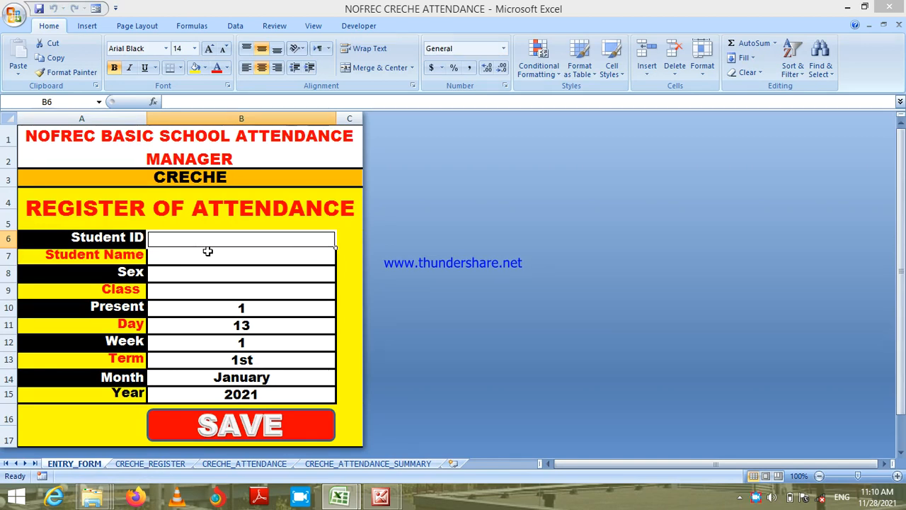
text(N211)
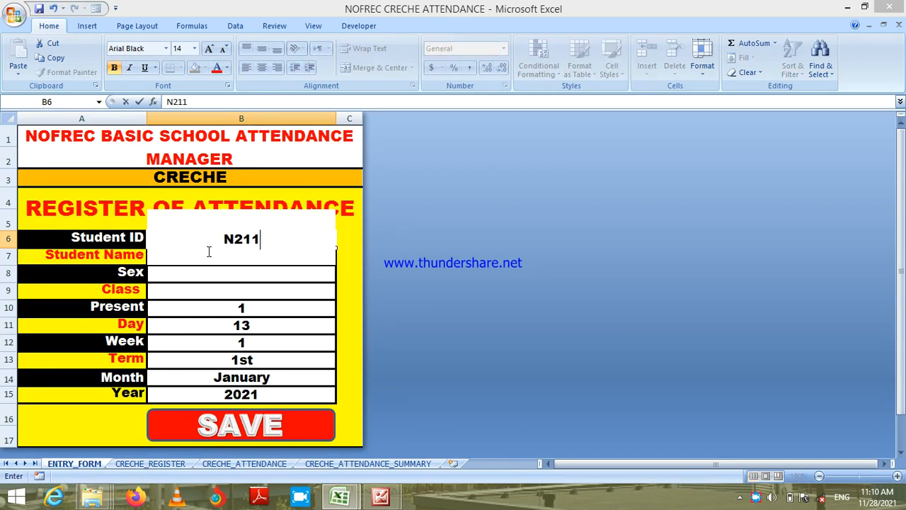
key(Return)
click(271, 425)
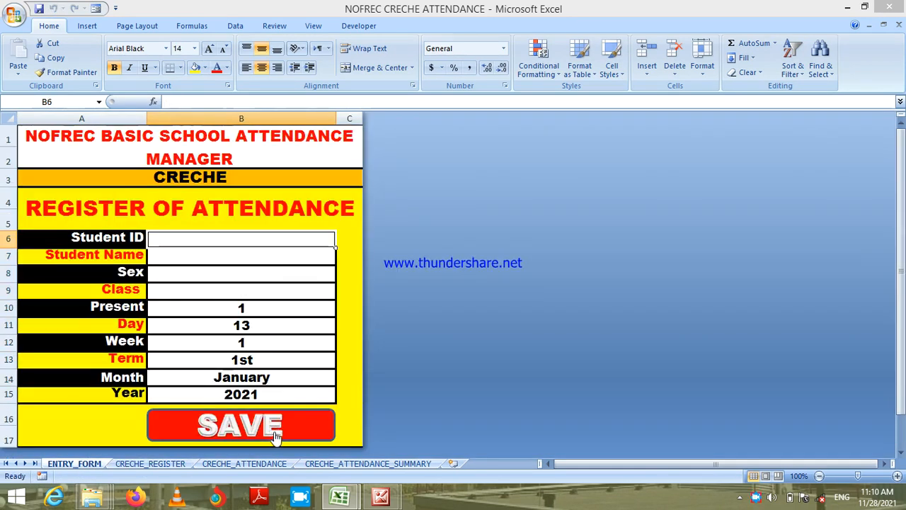
Check the newly saved day 13 records in CRECHE_REGISTER against the attendance entry form.
click(150, 464)
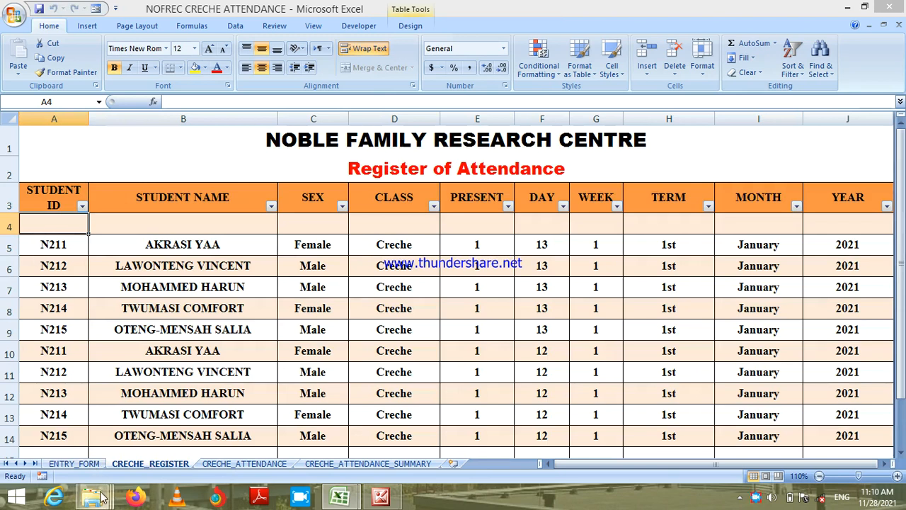
click(74, 463)
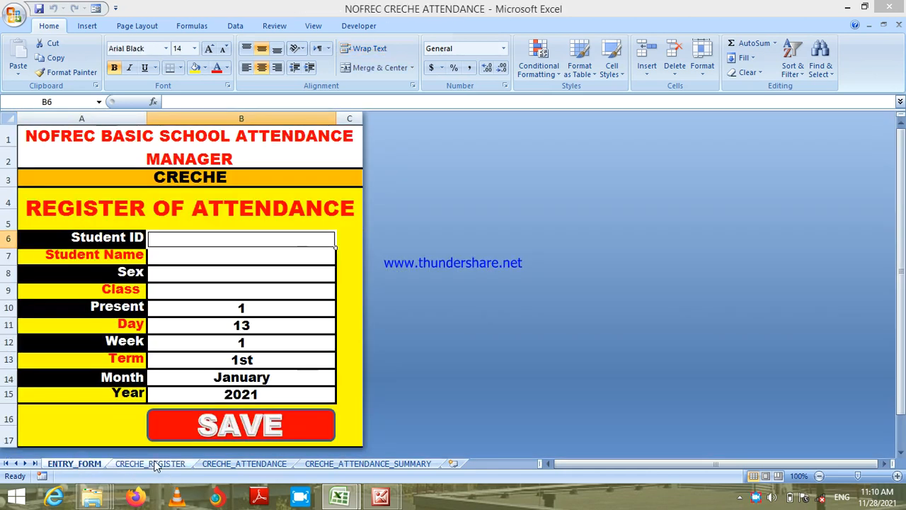
click(150, 464)
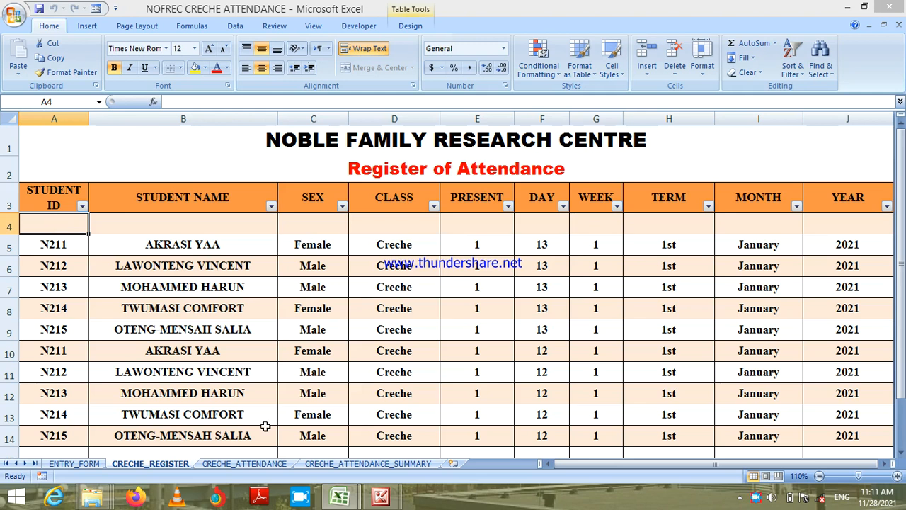
Examine the January day 12 and day 13 attendance cells of the first five listed students in CRECHE_ATTENDANCE.
click(241, 466)
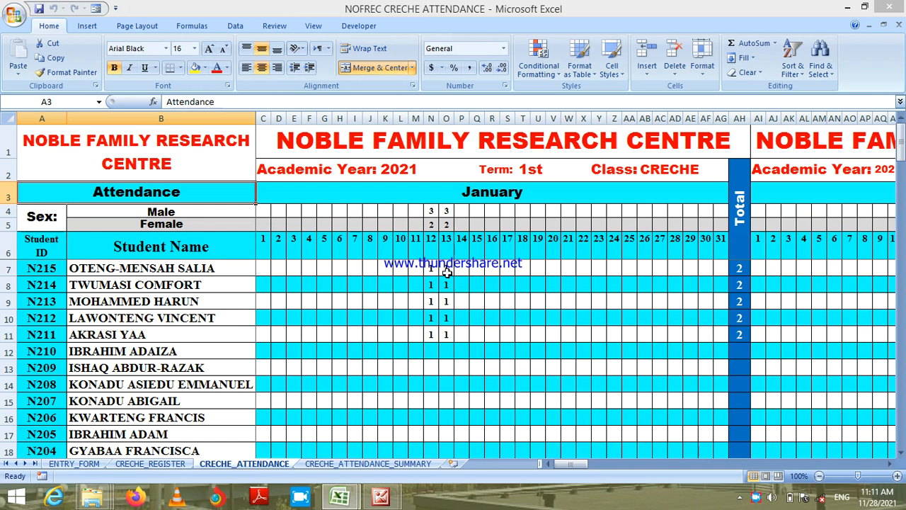
click(444, 268)
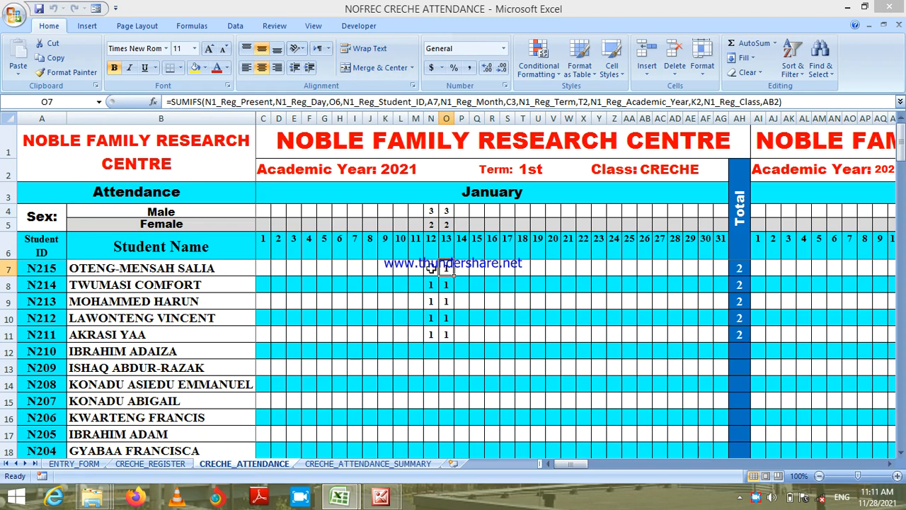
click(430, 268)
key(Right)
key(Down)
key(Down)
key(Down)
key(Down)
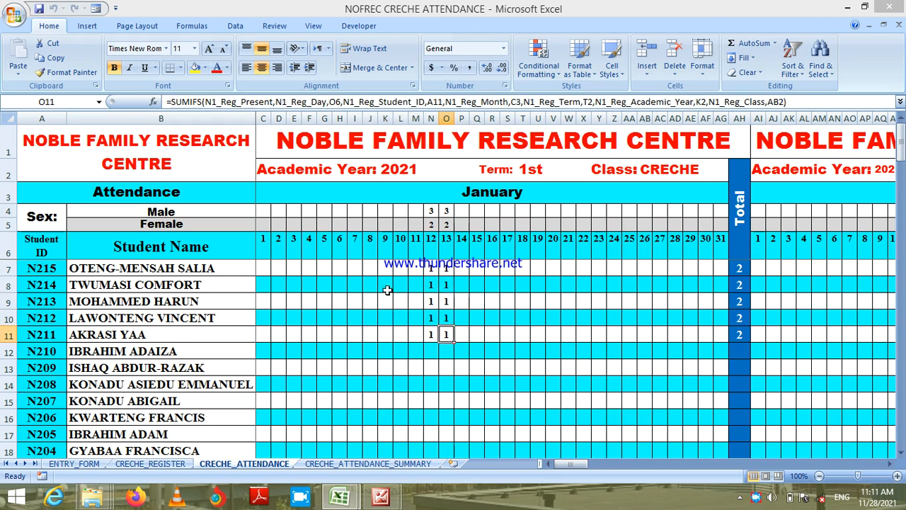
Examine the Week 1 male and female attendance formulas and the overall male total formula in CRECHE_ATTENDANCE_SUMMARY.
click(348, 463)
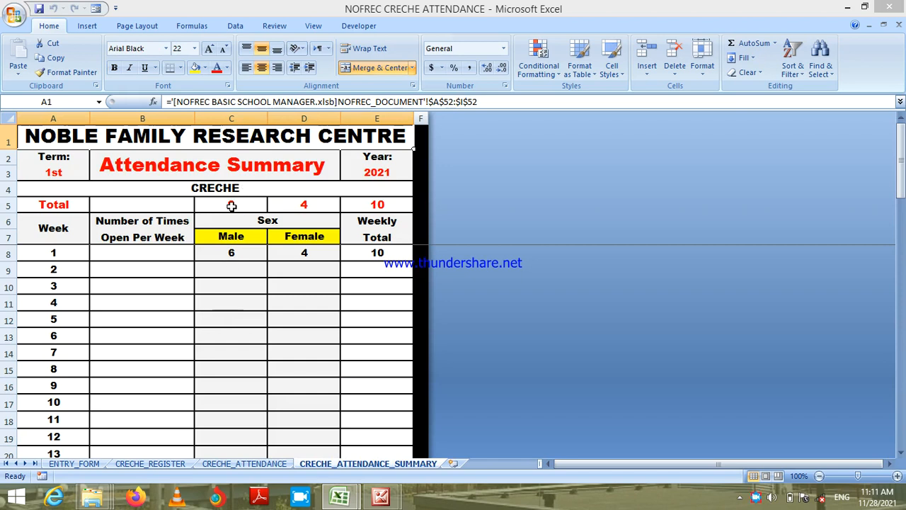
click(232, 251)
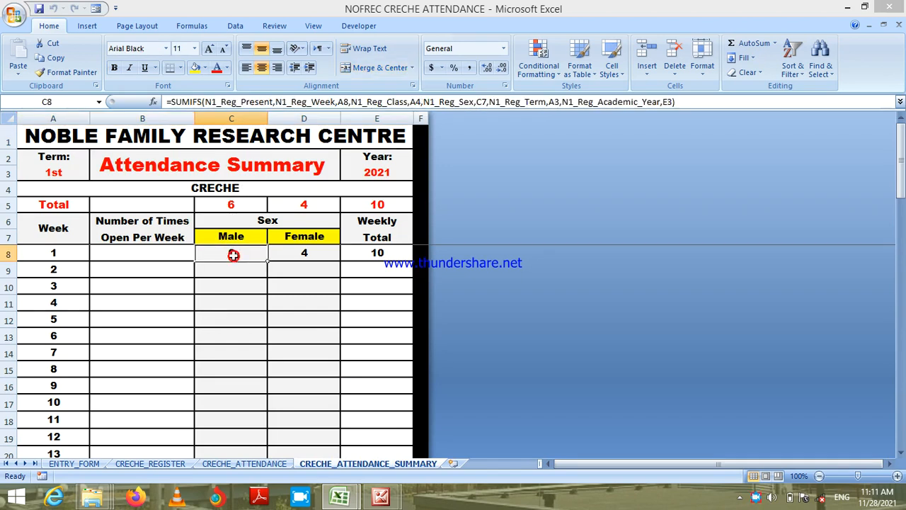
click(60, 252)
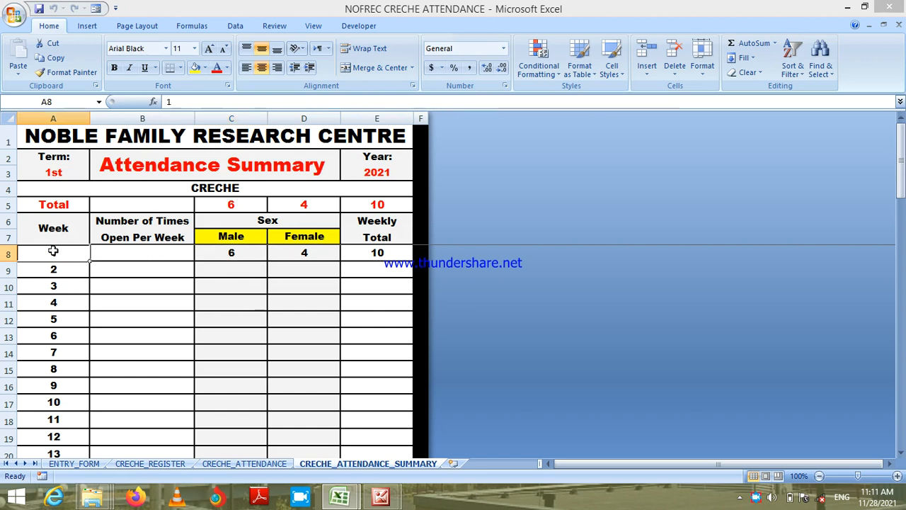
click(231, 253)
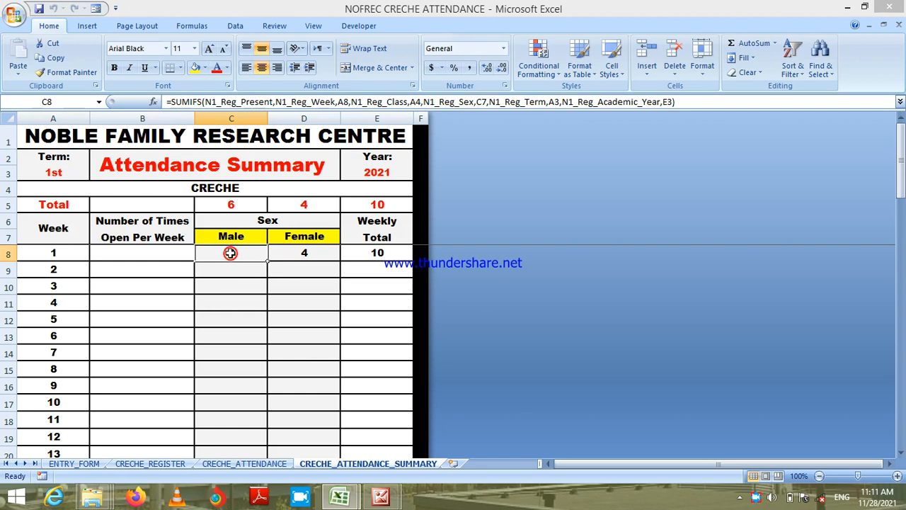
click(66, 251)
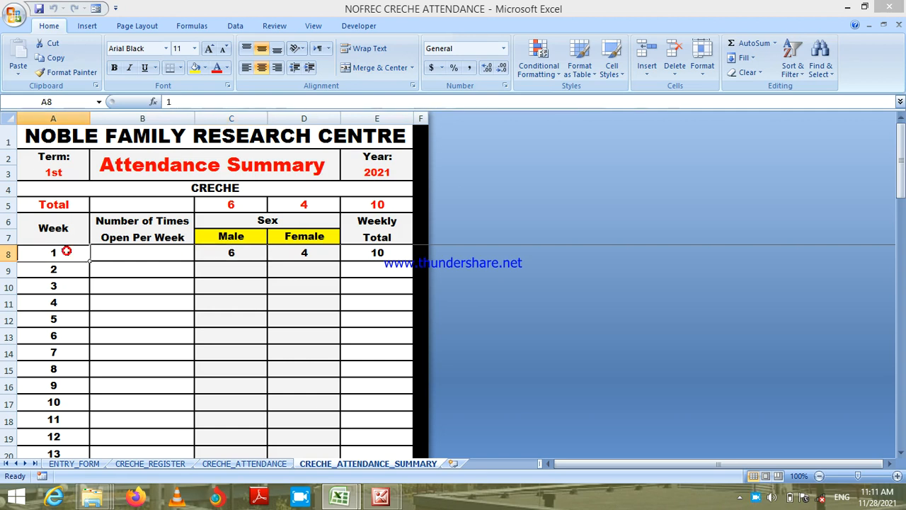
click(302, 252)
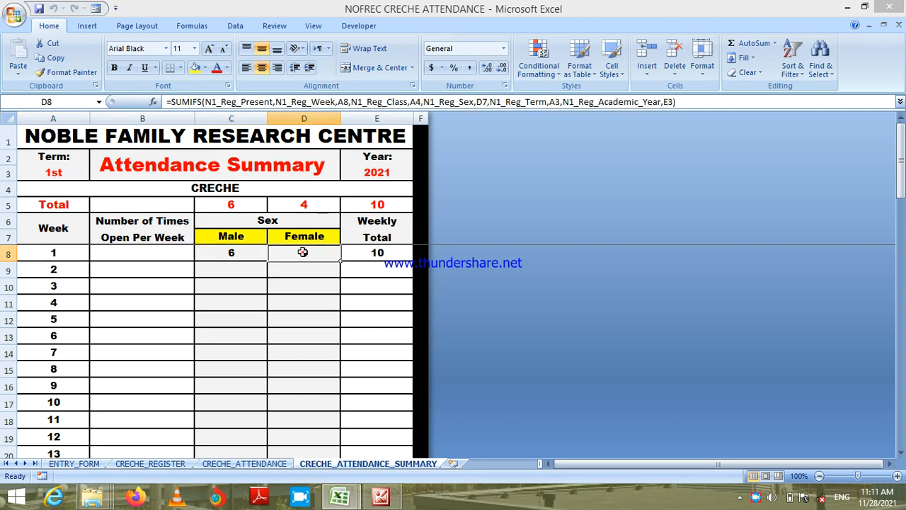
click(49, 253)
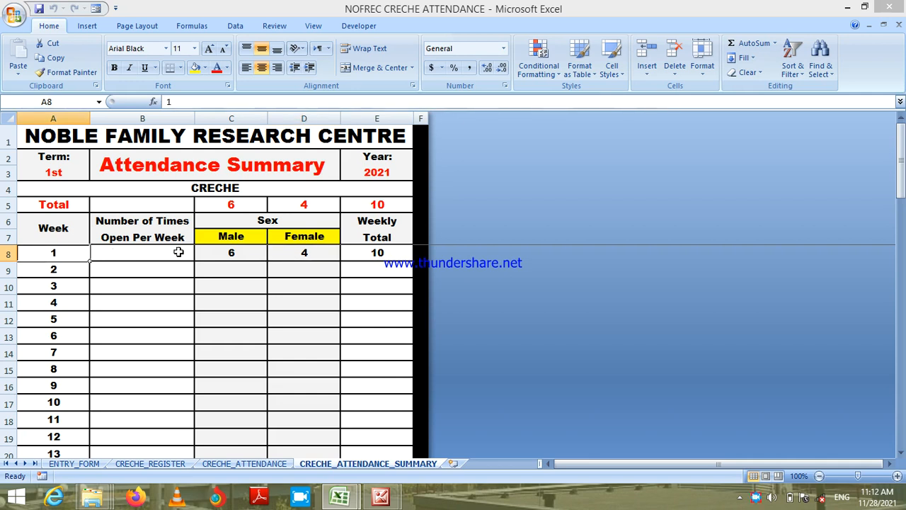
click(294, 249)
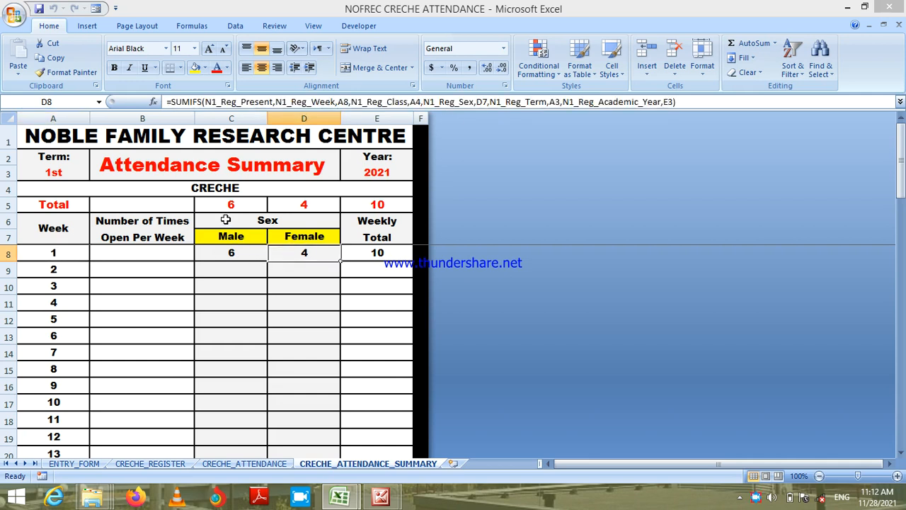
click(234, 253)
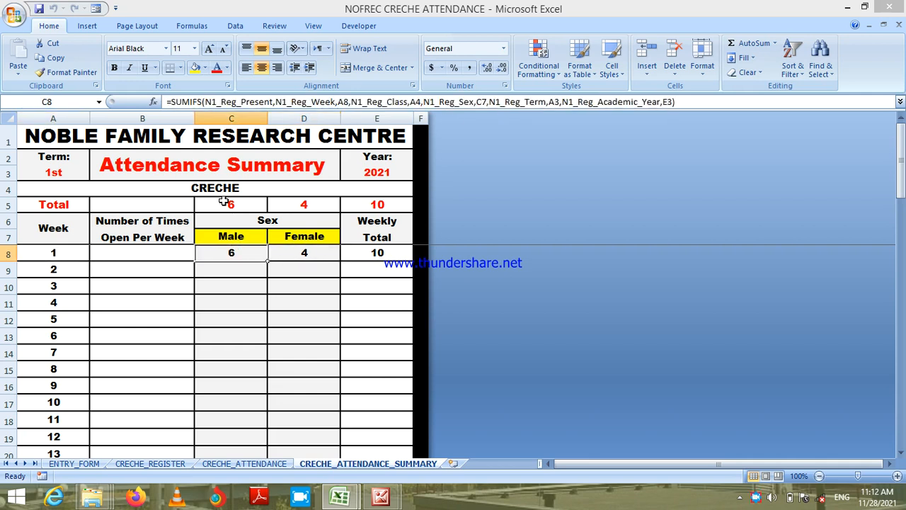
click(225, 205)
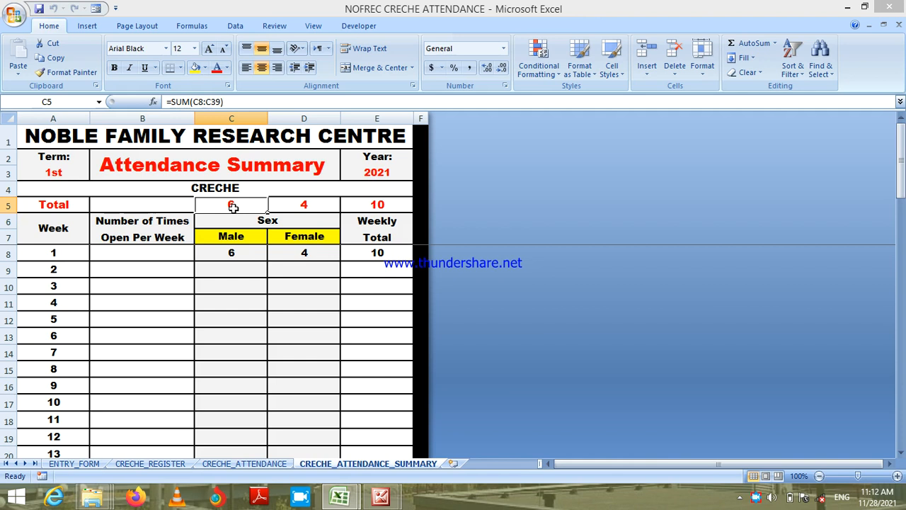
Examine the total formulas for males, females, the weekly total and times open, along with the Week 1 attendance formulas.
click(239, 253)
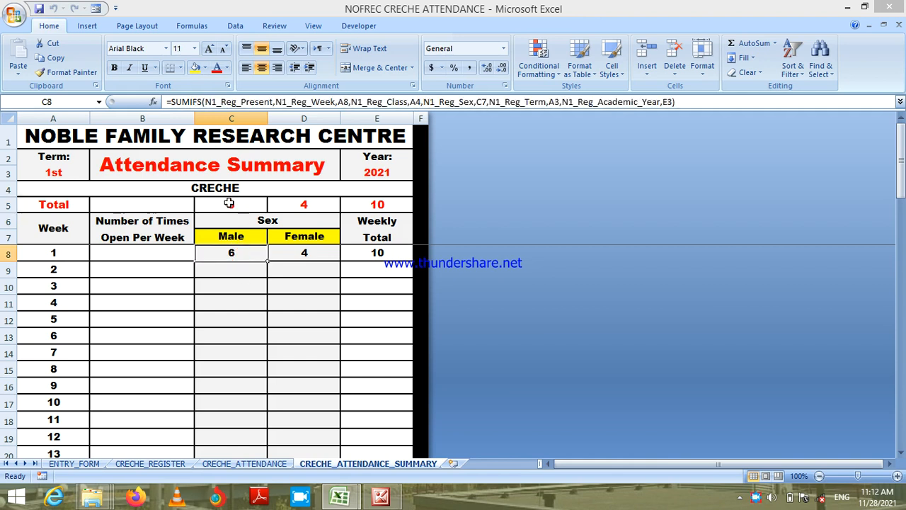
click(230, 204)
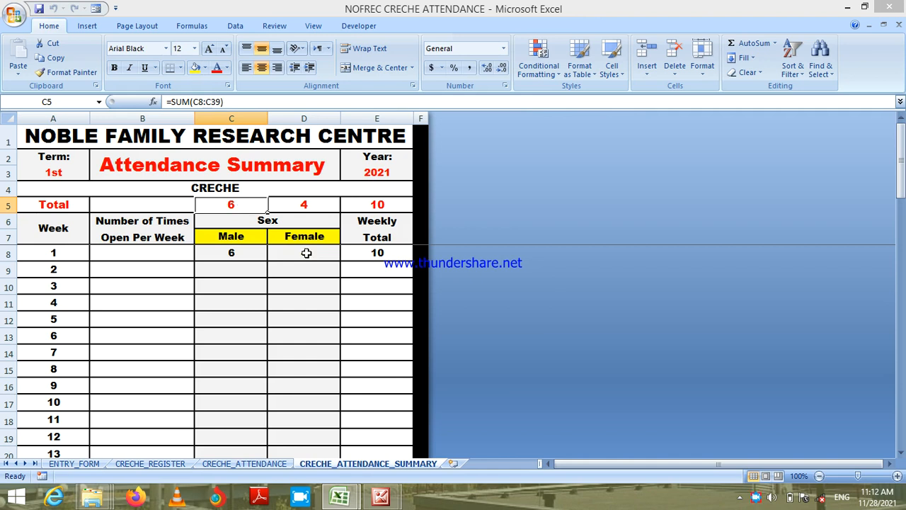
click(303, 203)
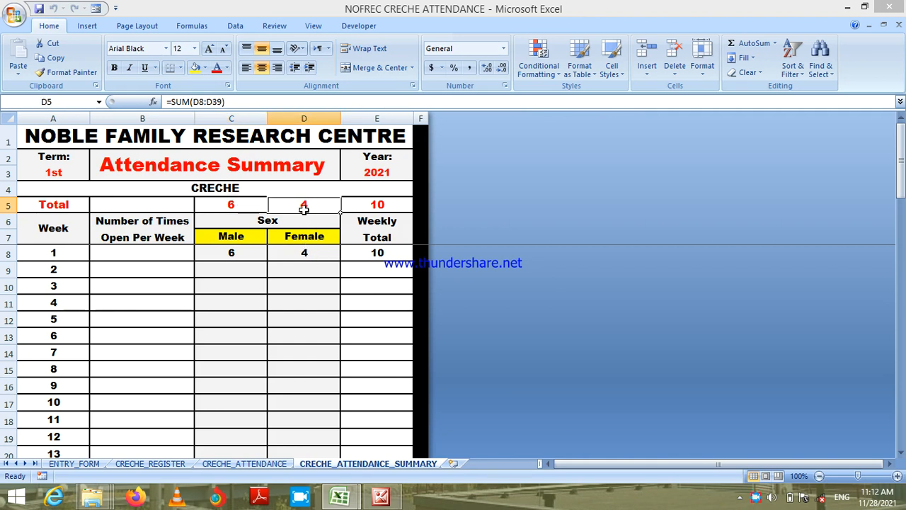
click(375, 259)
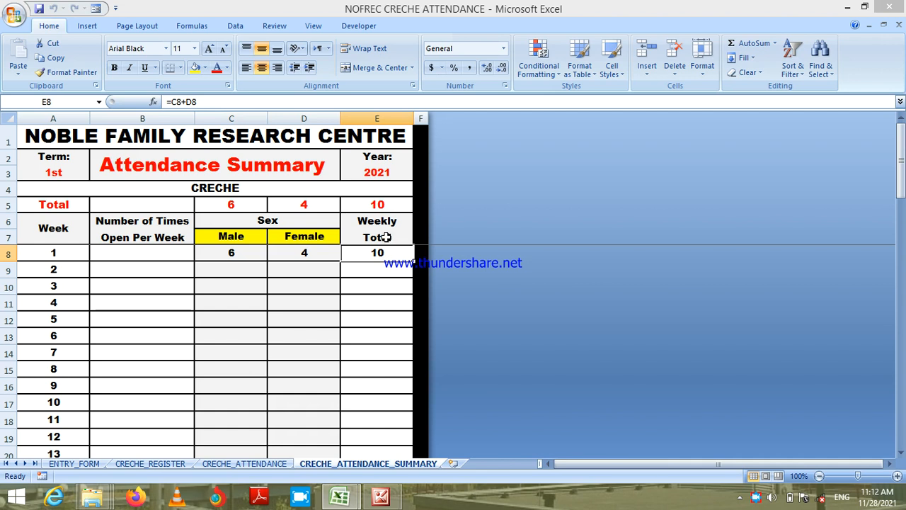
click(377, 206)
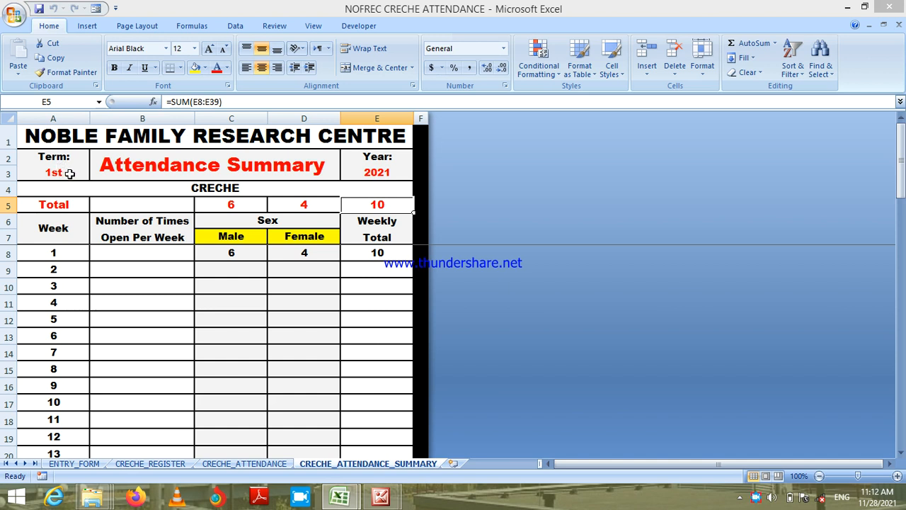
click(138, 205)
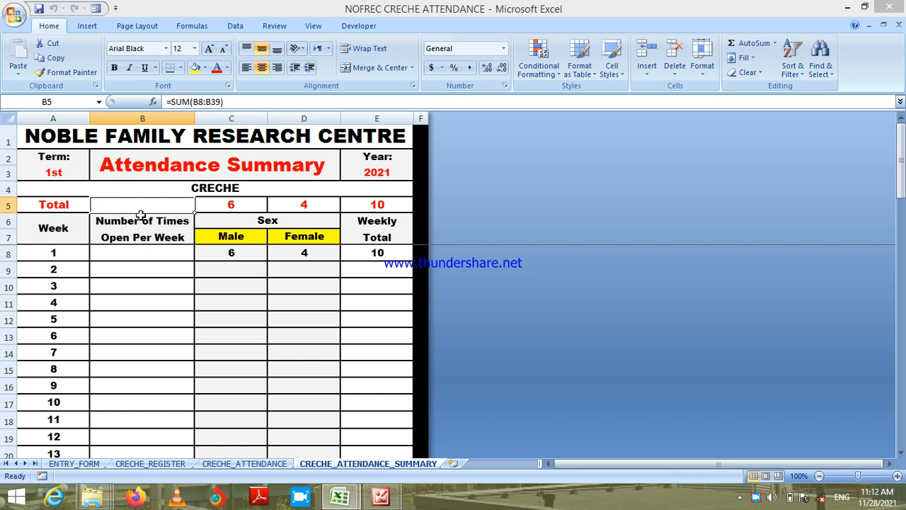
Set the number of times open to 5 for both Week 1 and Week 2 in the attendance summary.
click(145, 255)
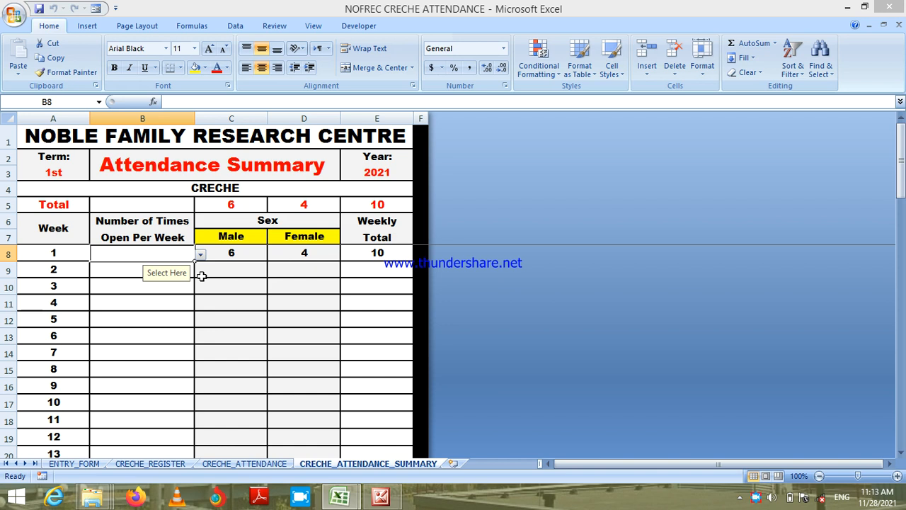
click(201, 254)
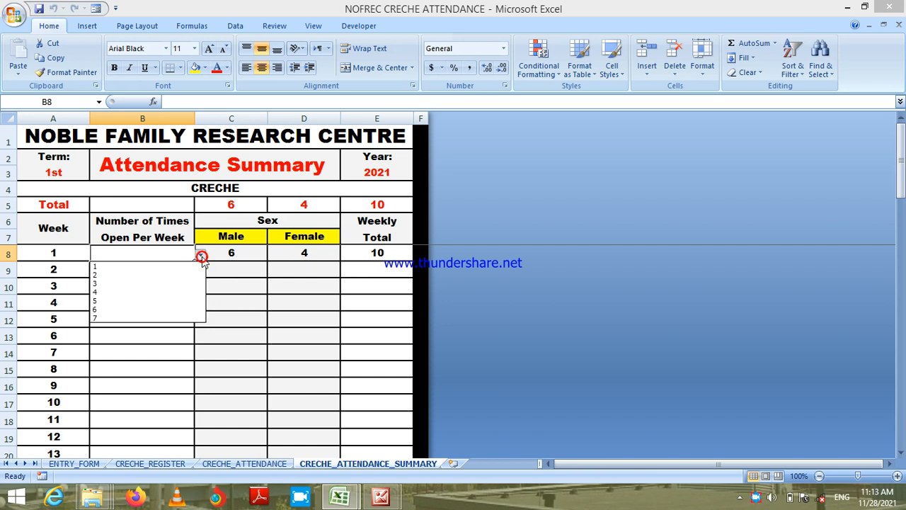
click(170, 299)
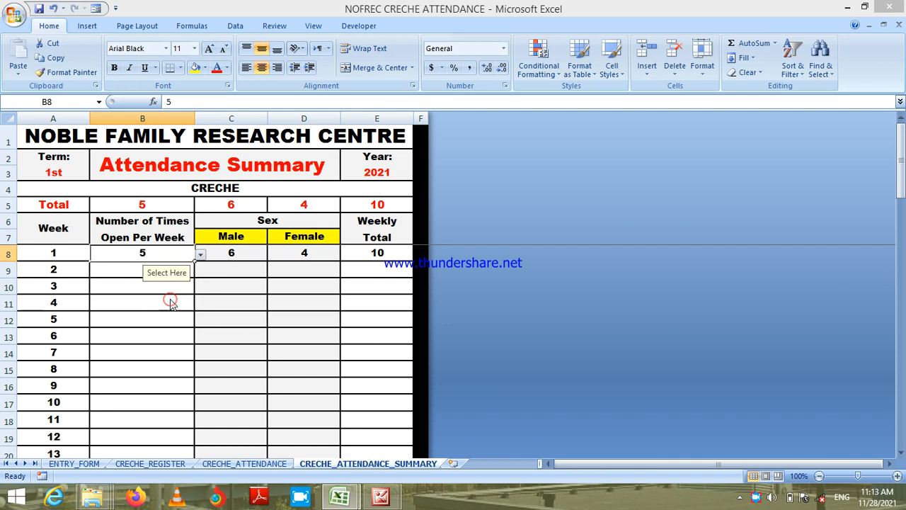
click(139, 270)
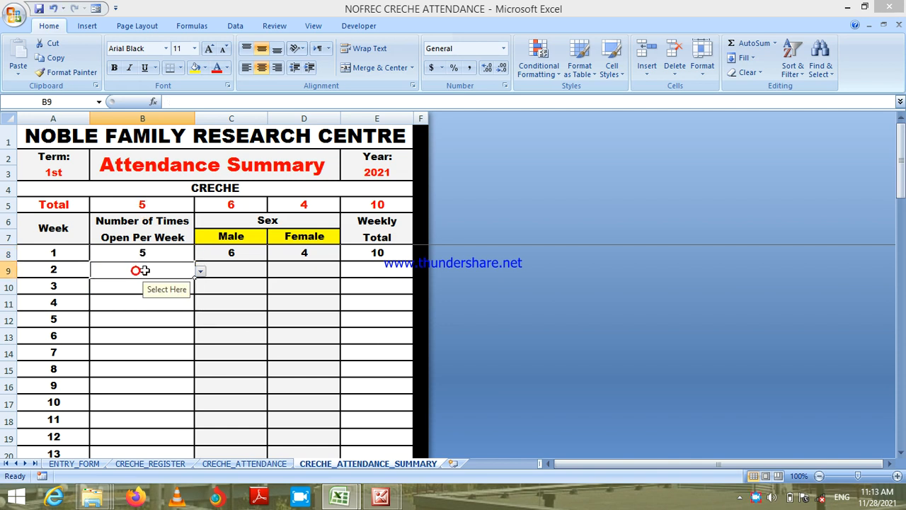
click(200, 272)
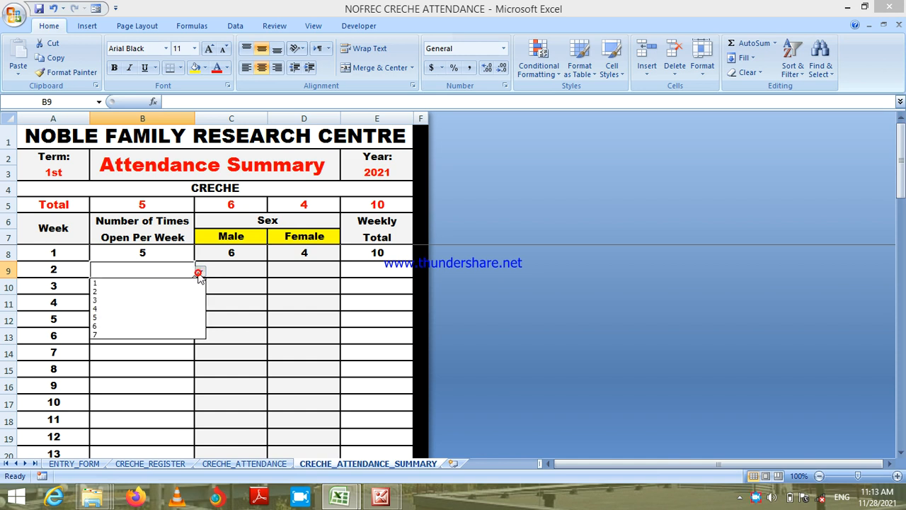
click(174, 319)
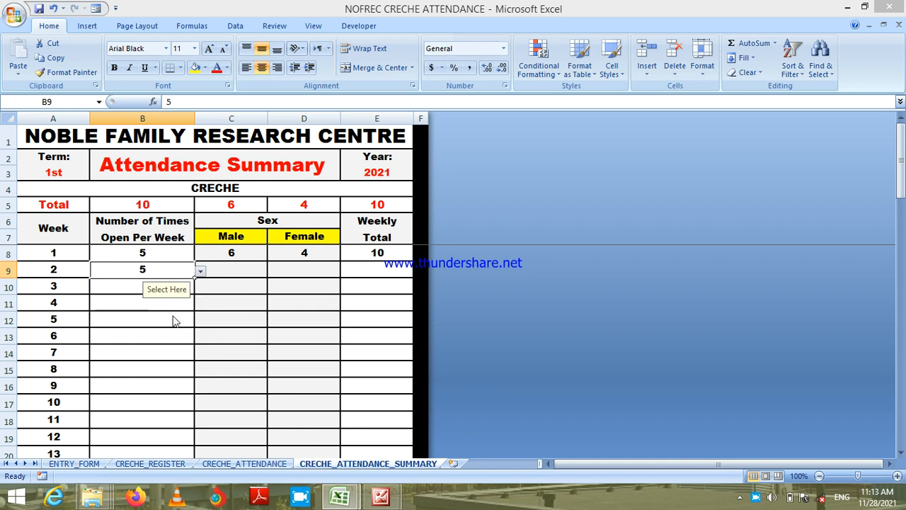
click(223, 267)
Check the total formula for the number of times open against the Week 1 and Week 2 entries.
click(143, 204)
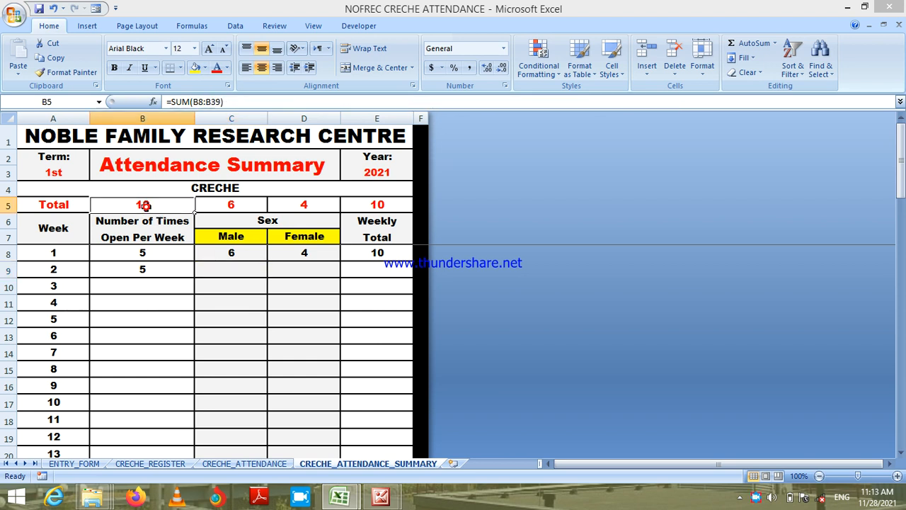
click(156, 257)
click(136, 269)
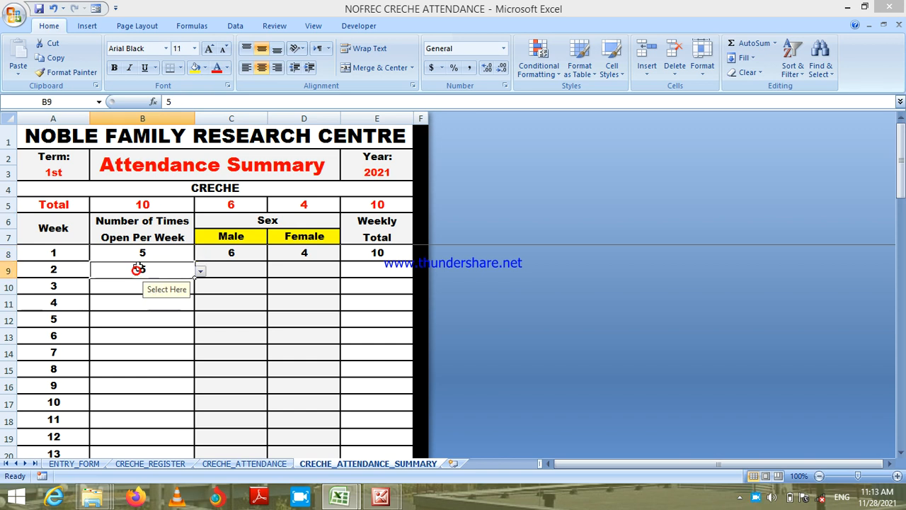
click(143, 205)
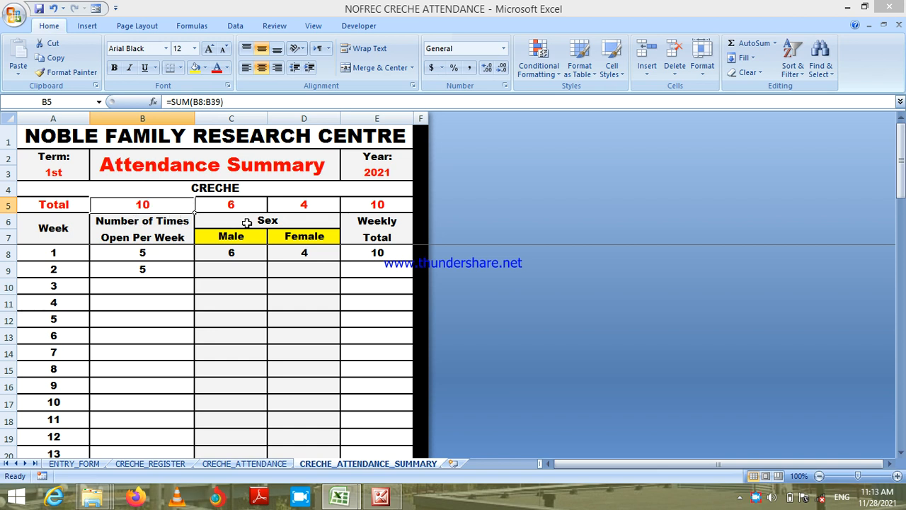
Examine the Grand Total formulas of the first five listed students after the December block in CRECHE_ATTENDANCE.
click(240, 464)
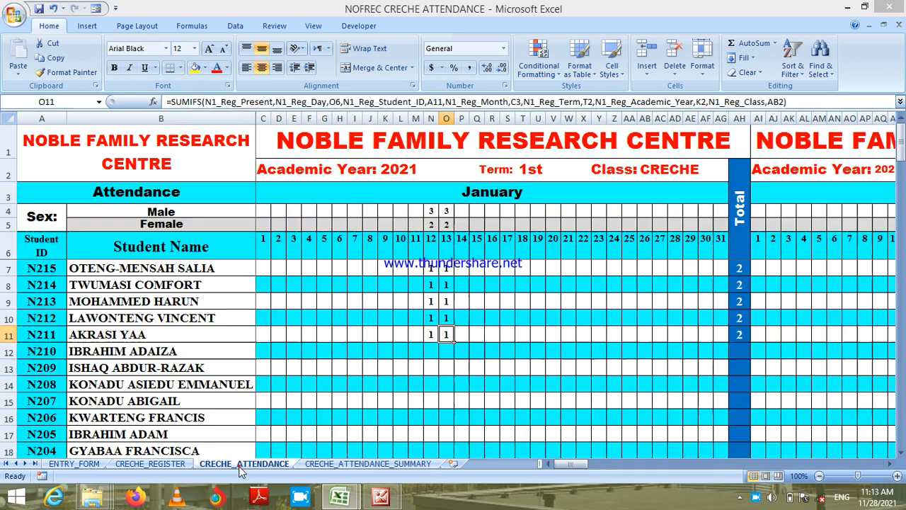
click(552, 264)
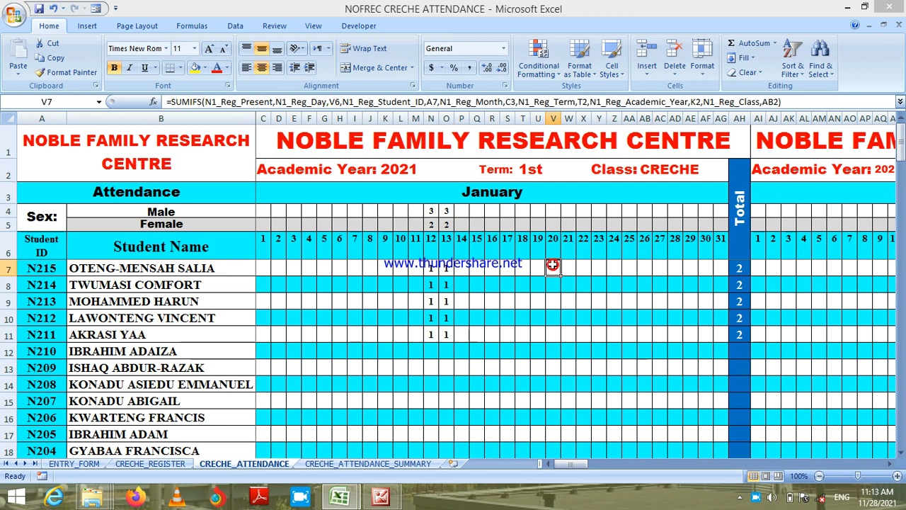
click(603, 195)
key(Tab)
key(Right)
key(Right)
key(Right)
key(Right)
key(Right)
key(Right)
key(Right)
key(Right)
key(Right)
key(Right)
key(Right)
key(Right)
key(Right)
key(Right)
key(Right)
key(Right)
key(Right)
key(Right)
key(Right)
key(Right)
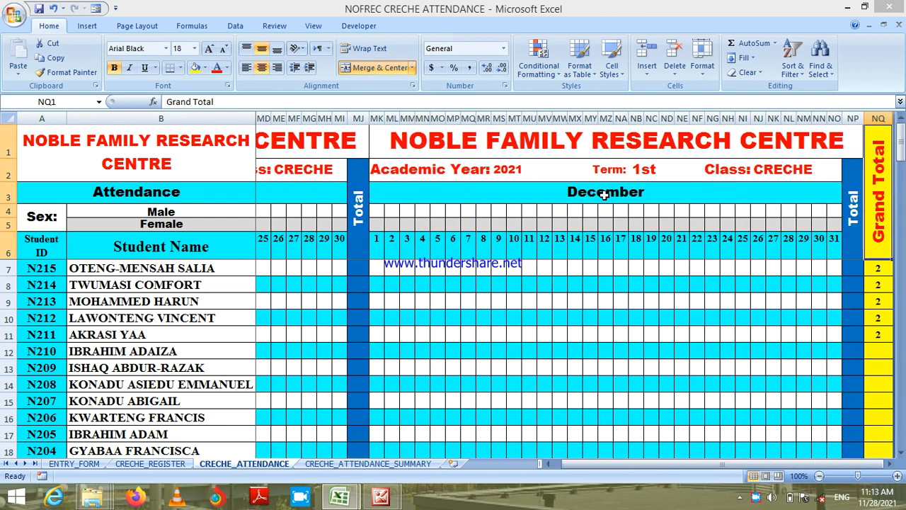
click(878, 272)
key(Down)
key(Down)
key(Down)
key(Down)
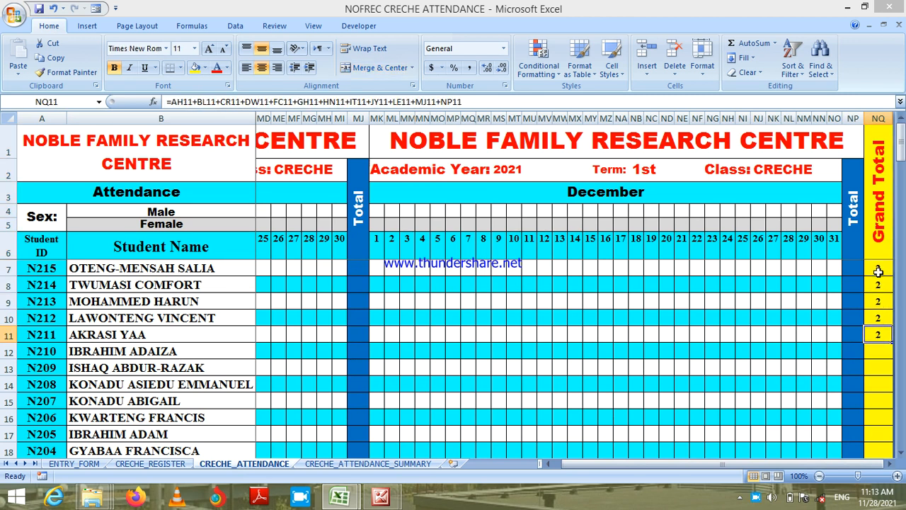
Return to the January block of CRECHE_ATTENDANCE and look through the student ID list from its first entry.
click(771, 196)
key(Left)
key(Left)
key(Left)
key(Left)
key(Left)
key(Left)
key(Left)
key(Left)
key(Left)
key(Left)
key(Left)
key(Left)
key(Left)
key(Left)
key(Left)
key(Left)
key(Left)
key(Left)
key(Left)
key(Left)
key(Left)
key(Left)
key(Left)
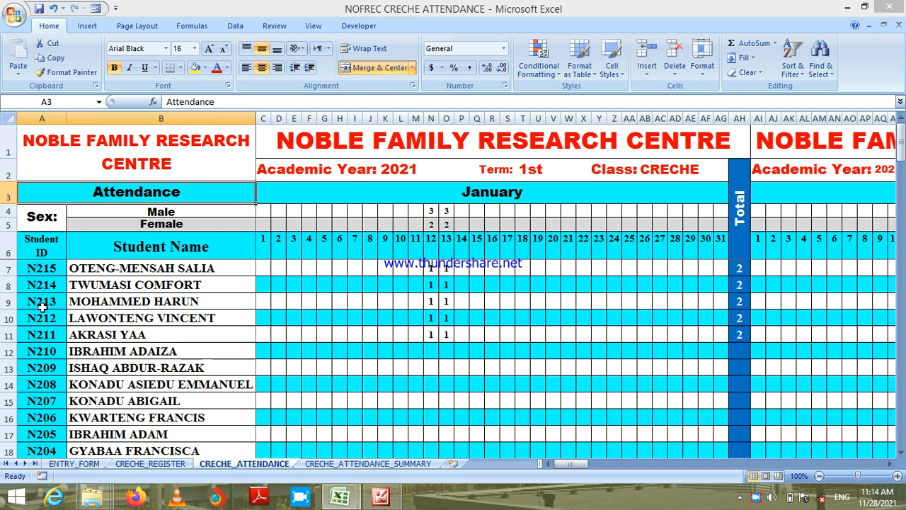
click(42, 269)
key(Down)
key(Down)
key(Down)
key(Down)
key(Down)
key(Down)
key(Down)
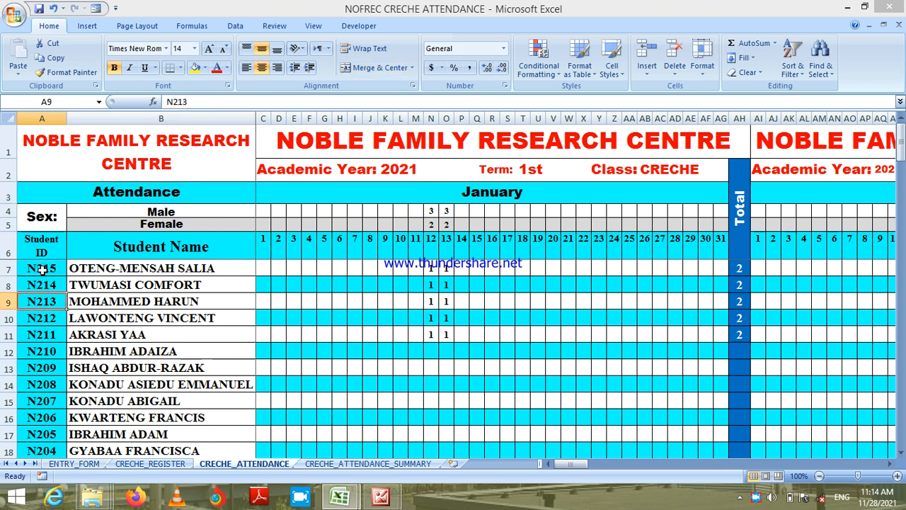
key(Down)
key(Down)
key(Down)
key(Down)
key(Down)
key(Down)
key(Down)
key(Down)
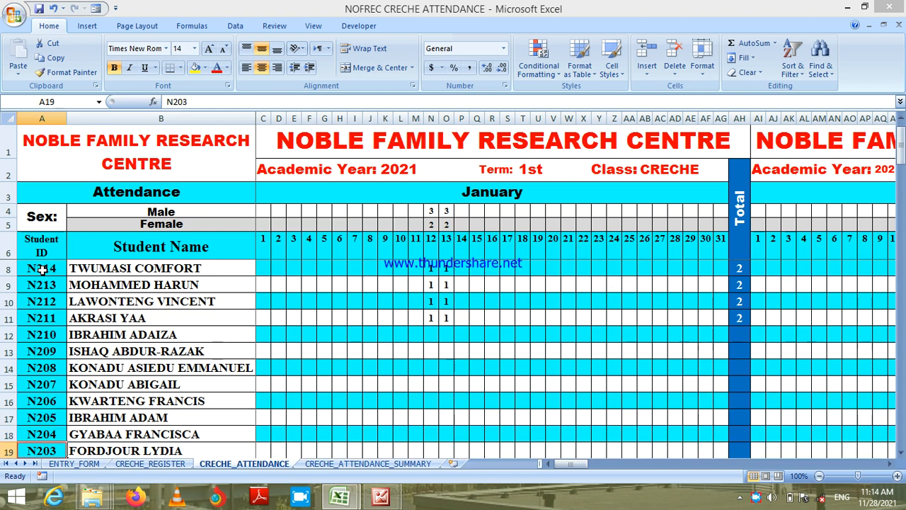
key(Up)
key(Up)
key(Up)
key(Up)
key(Up)
key(Up)
key(Up)
key(Up)
key(Up)
key(Up)
key(Up)
key(Up)
key(Up)
key(Up)
key(Up)
key(Up)
key(Up)
key(Up)
key(Up)
key(Up)
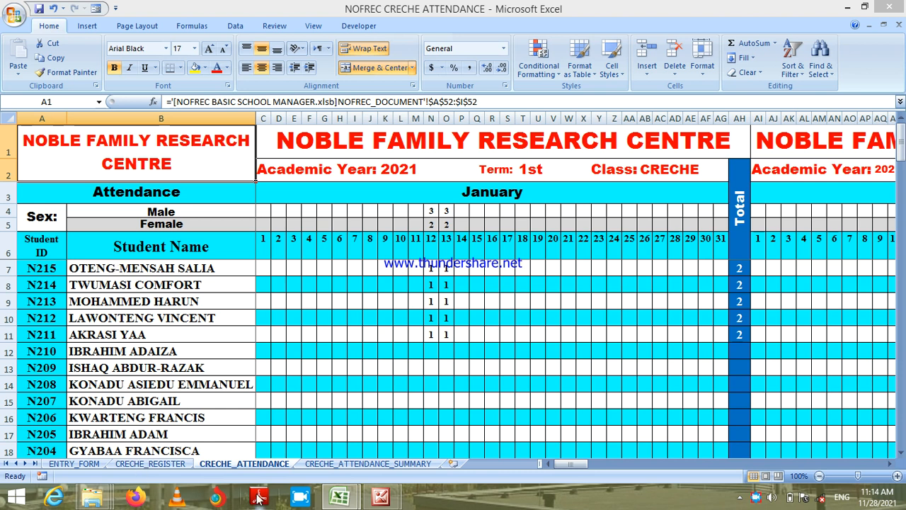
Return to the attendance ENTRY_FORM and switch to the NOFREC BASIC SCHOOL MANAGER workbook.
click(68, 465)
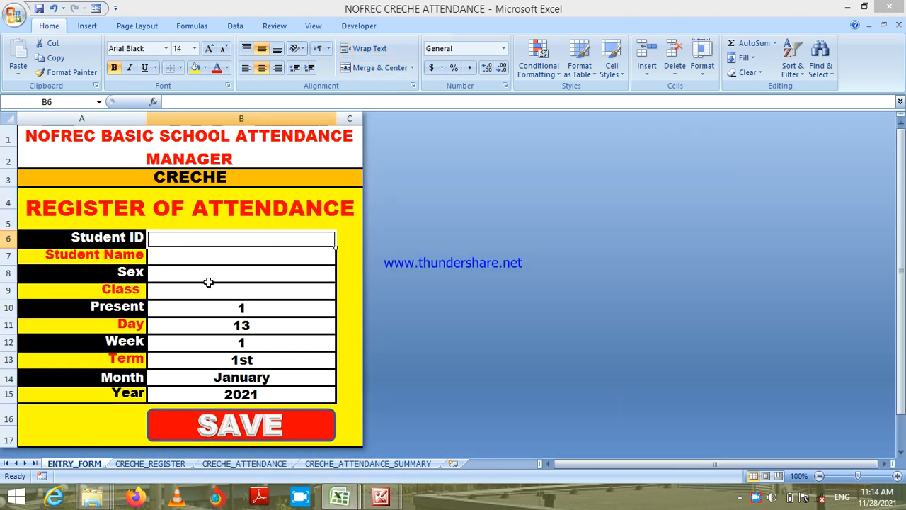
mouse_move(347, 500)
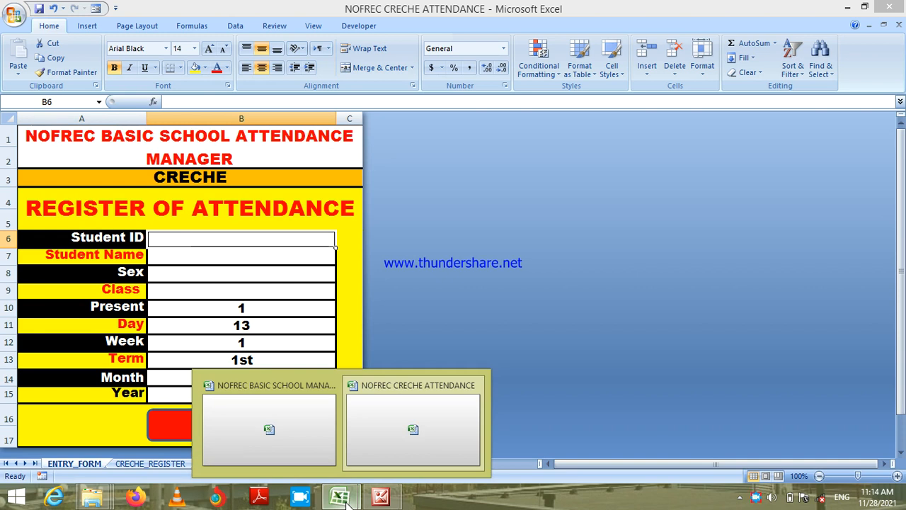
click(310, 452)
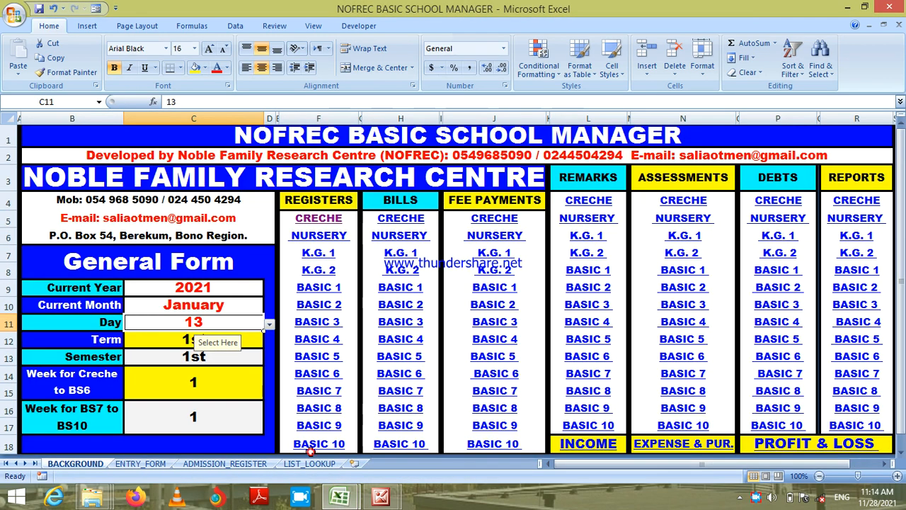
Open the Creche bills workbook, view its CRECHE_BILLS sheet and bill form, and close it with changes saved.
click(398, 219)
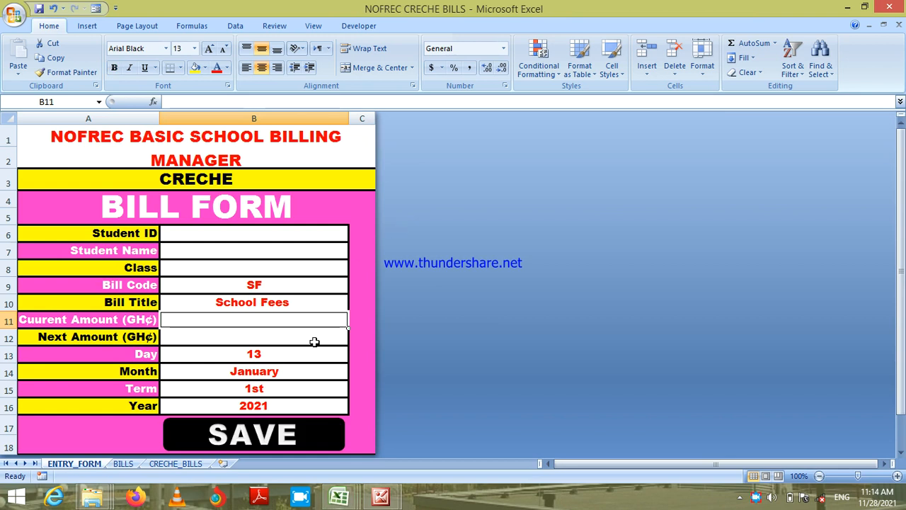
click(177, 465)
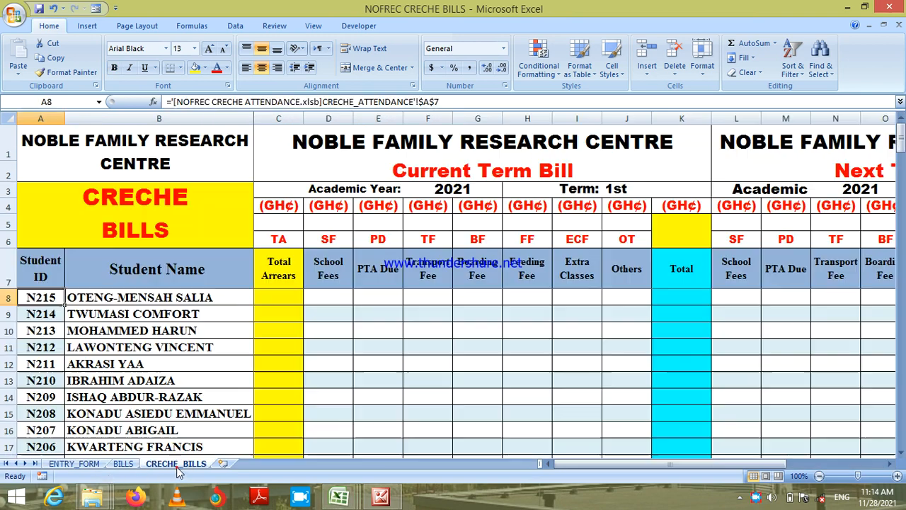
click(74, 463)
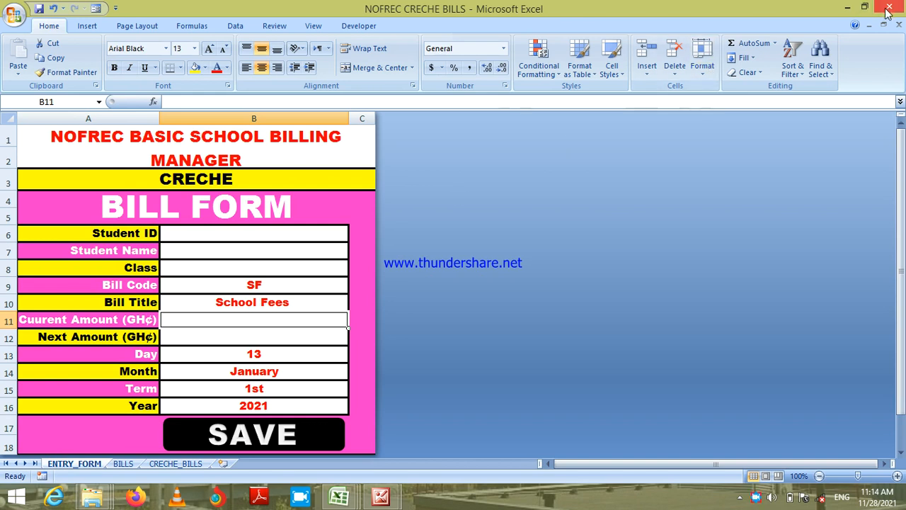
click(888, 8)
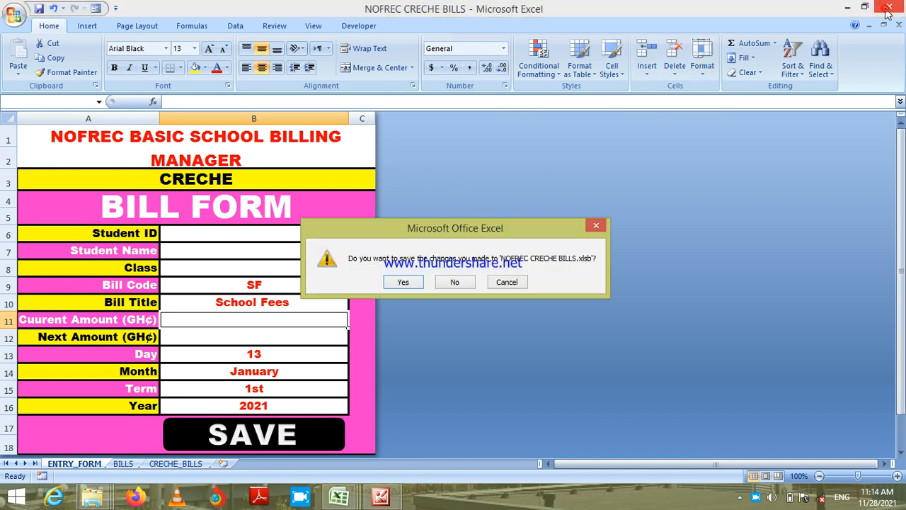
click(402, 283)
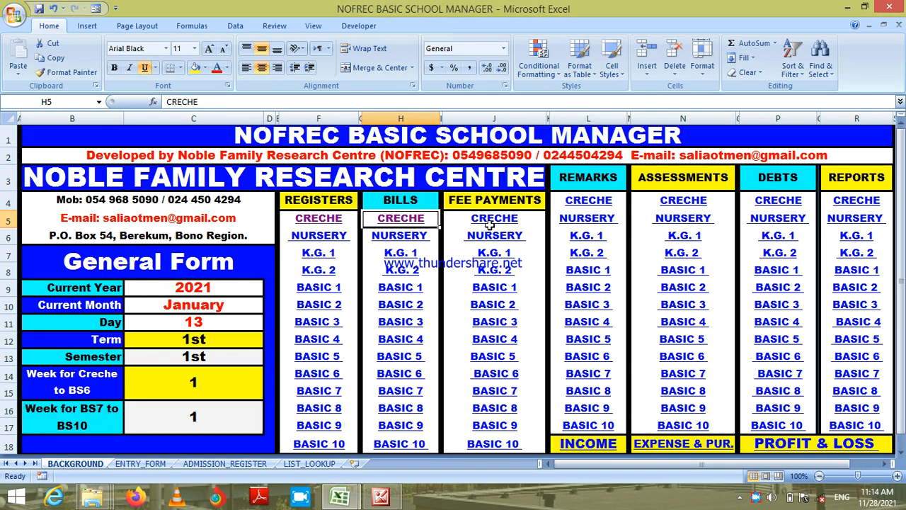
Open the Creche fee payments workbook, view its CRECHE_FEE_PAY sheet and daily payments form, and close it with changes saved.
click(491, 220)
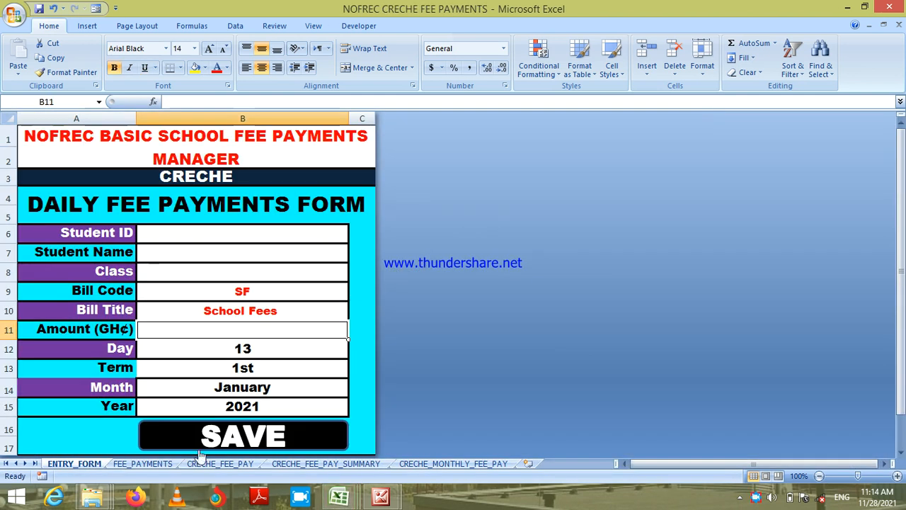
click(216, 464)
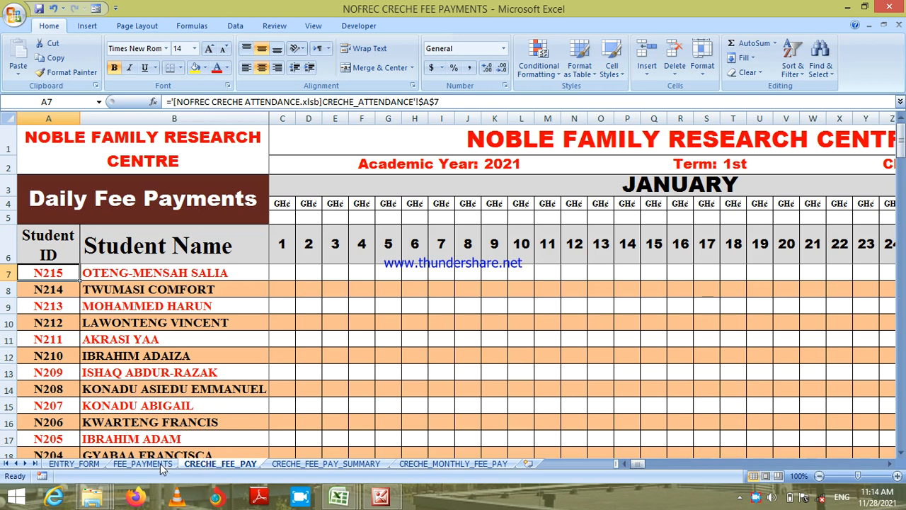
click(72, 465)
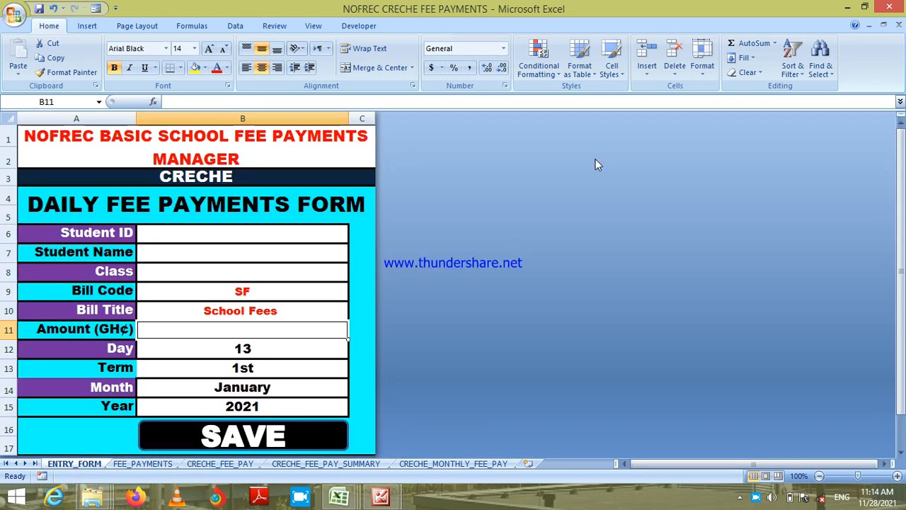
click(889, 6)
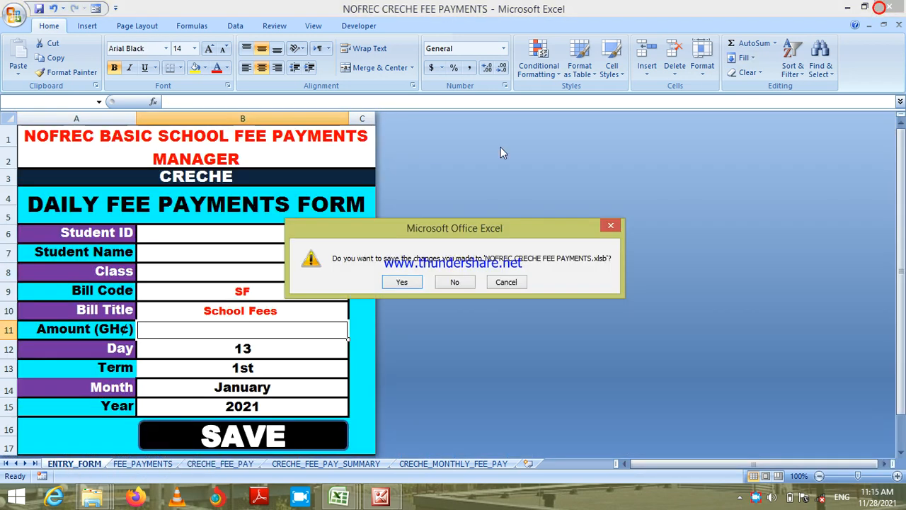
click(395, 287)
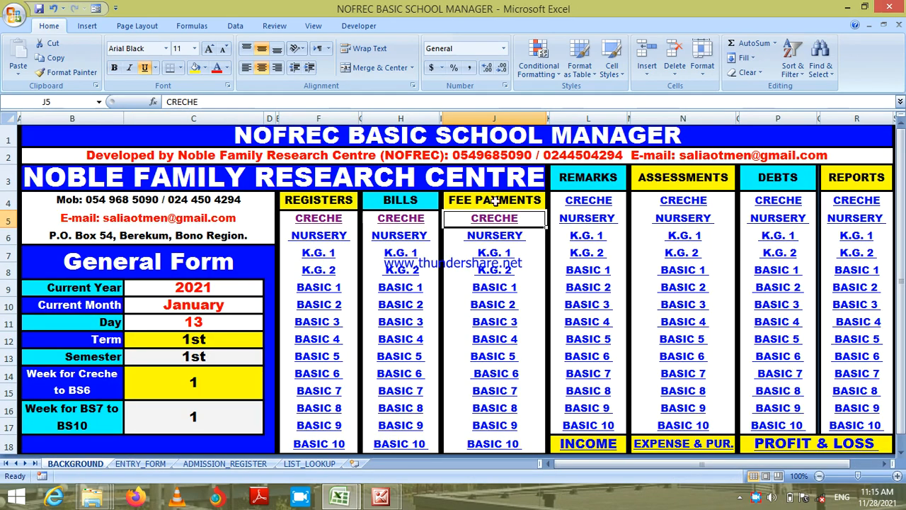
Open the Creche remarks workbook to view its CRECHE_REMARKS sheet, and close it with changes saved.
click(584, 200)
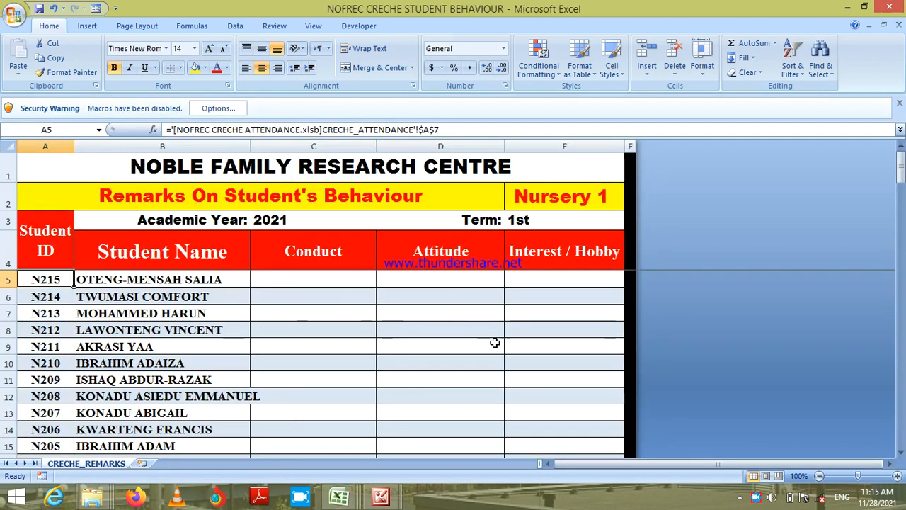
click(889, 7)
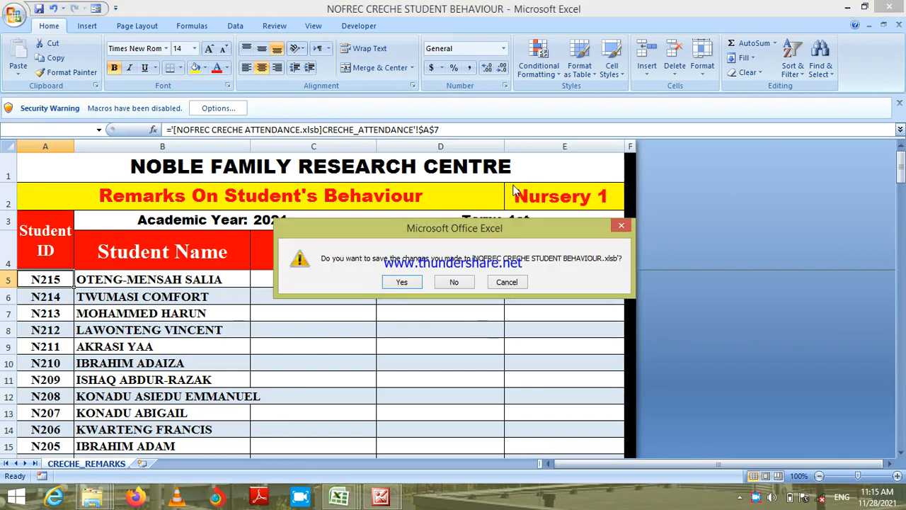
click(402, 282)
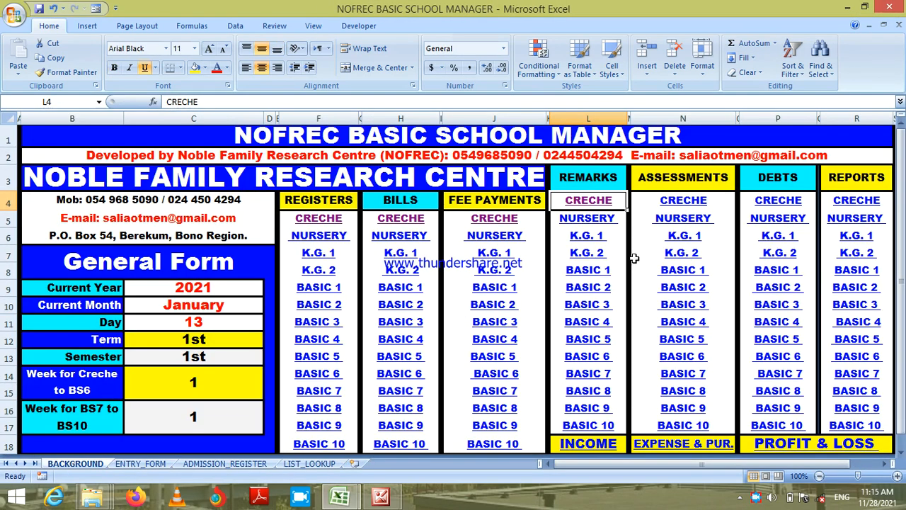
Open the Creche assessments workbook, view its CRECHE_ASSESSMENTS sheet and entry form, and close it with changes saved.
click(684, 207)
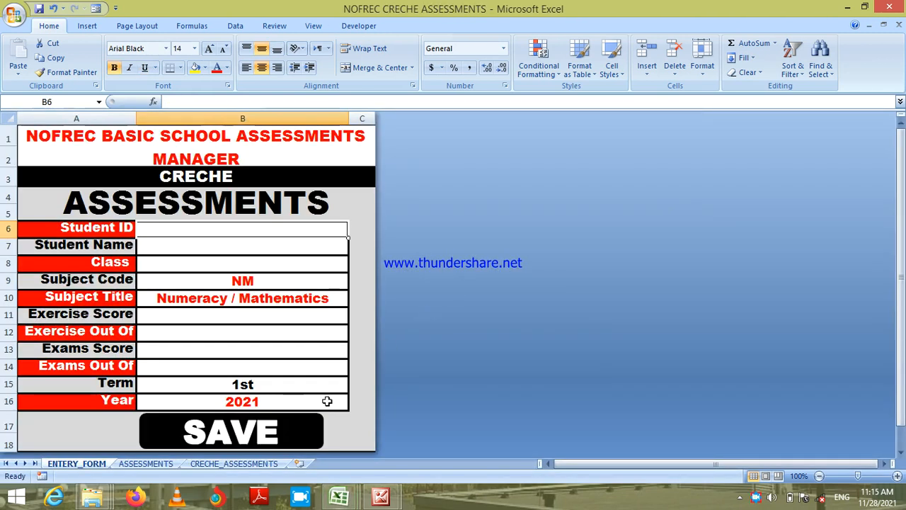
click(227, 465)
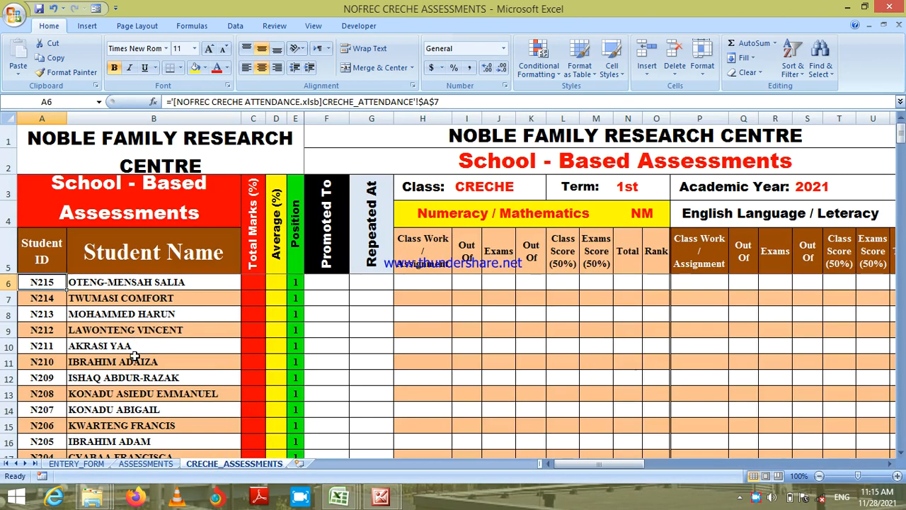
click(73, 464)
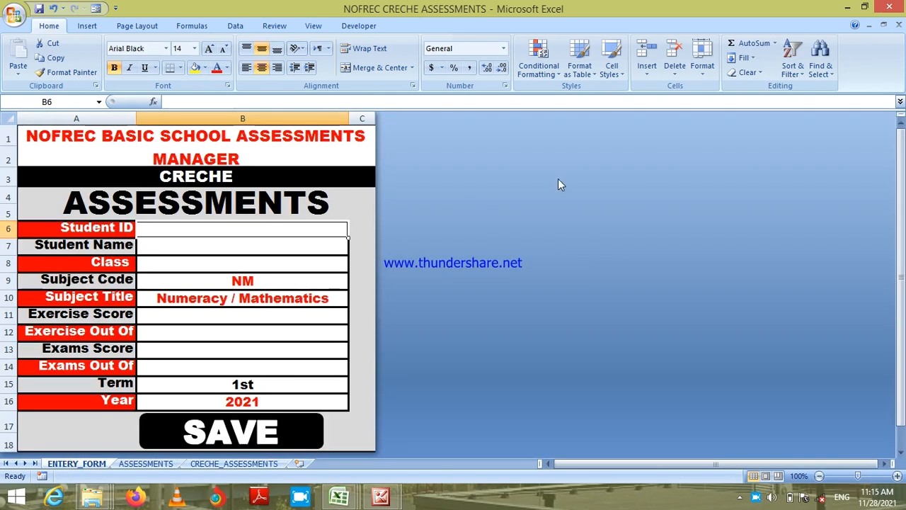
click(890, 7)
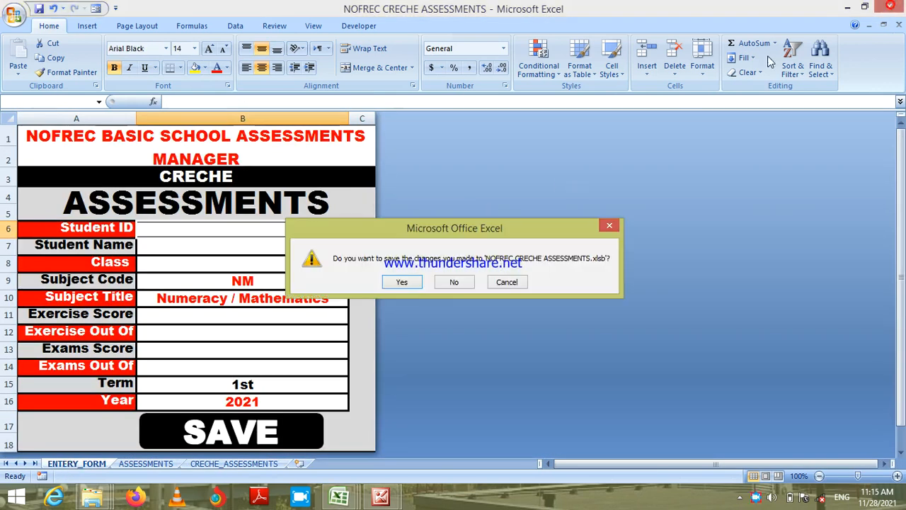
click(401, 283)
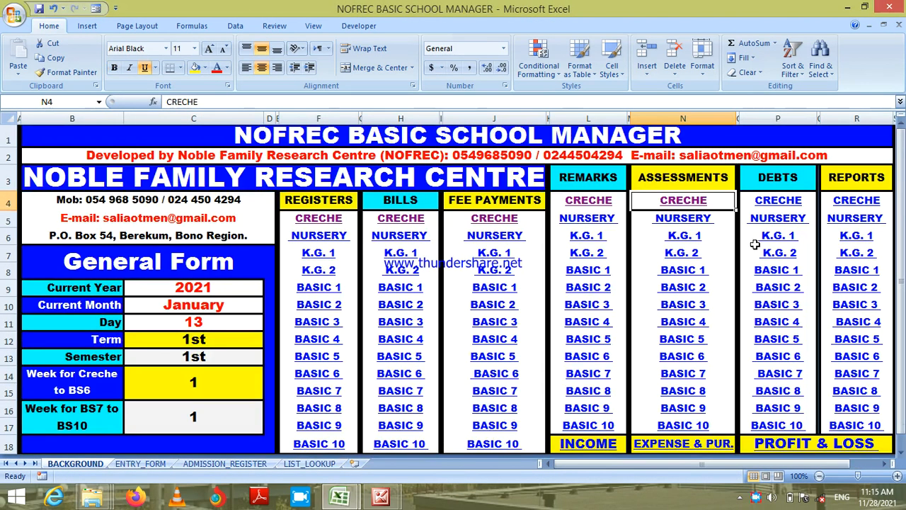
Open the Creche debts workbook to view the debtors list, and close it with changes saved.
click(775, 201)
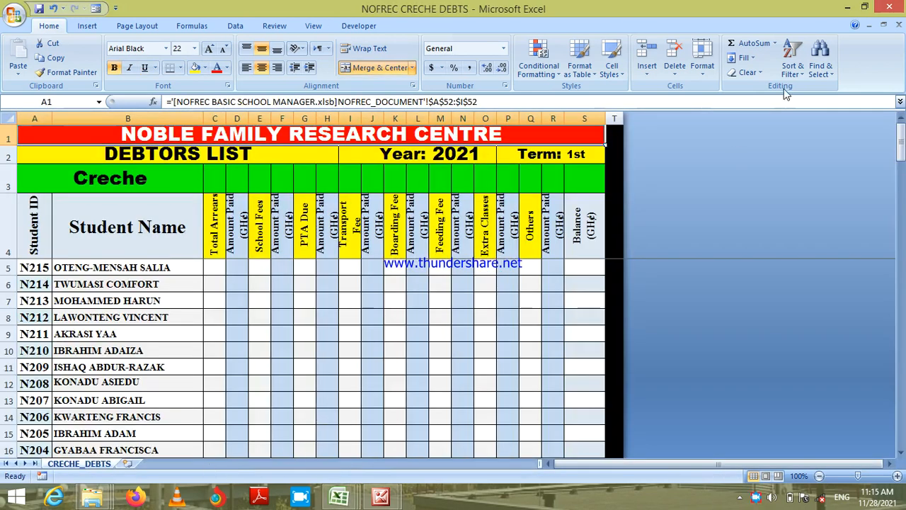
click(889, 6)
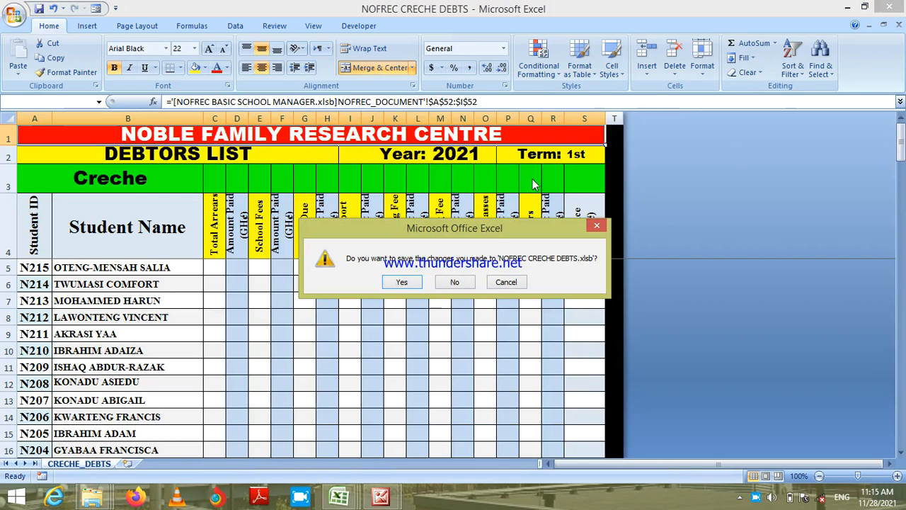
click(402, 281)
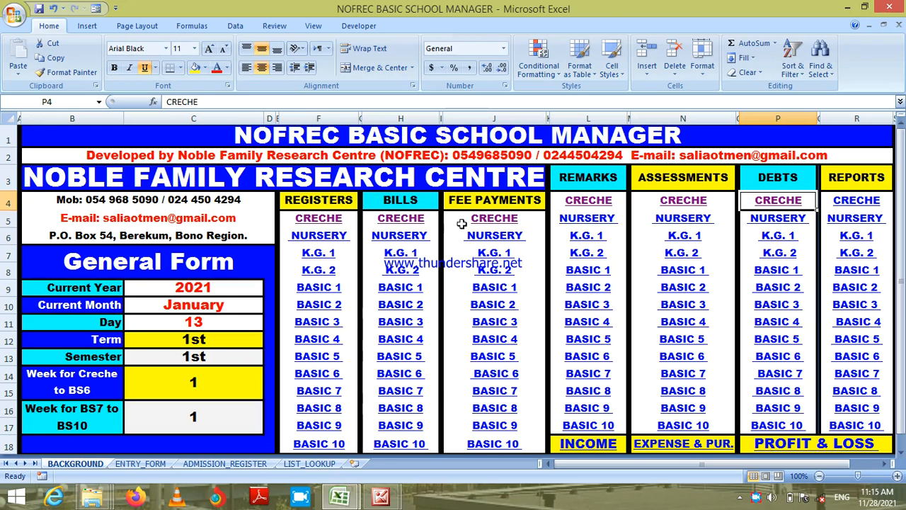
Open the Creche reports workbook and examine the name, class, term, number on roll and position formulas on the first terminal report.
click(855, 201)
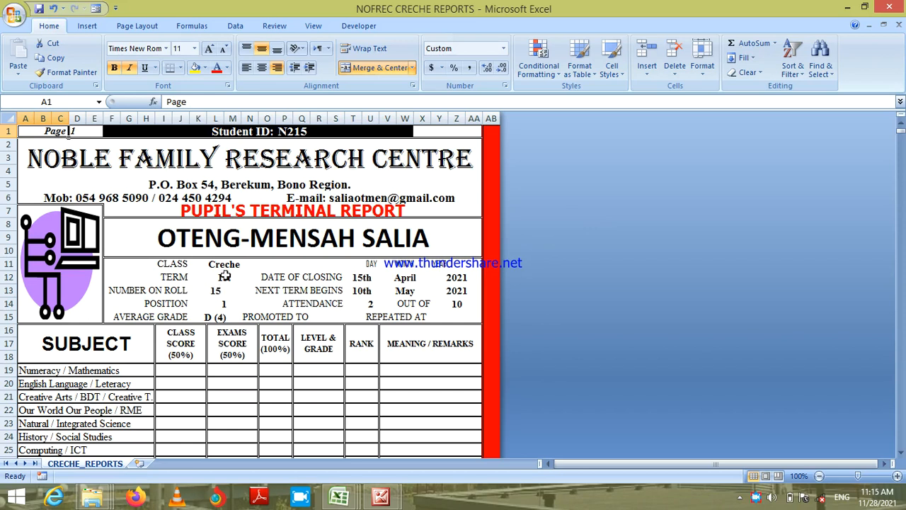
click(253, 239)
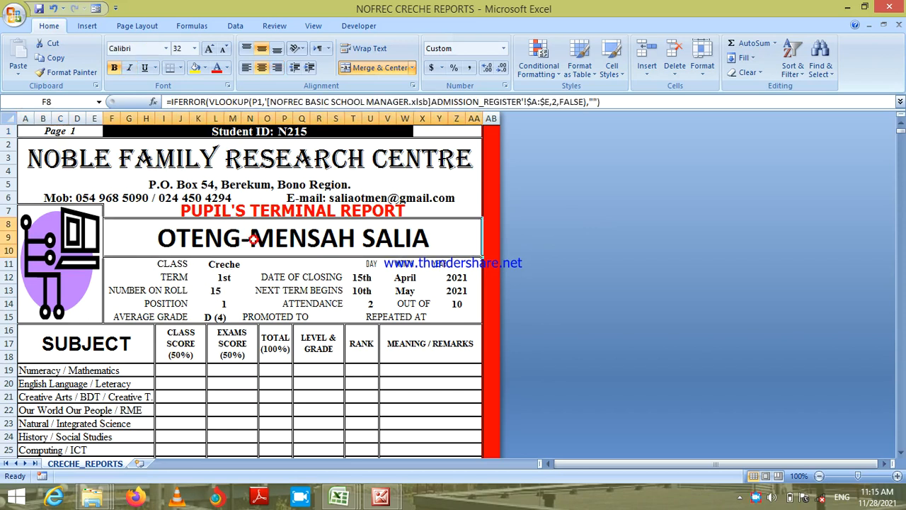
click(226, 265)
click(225, 278)
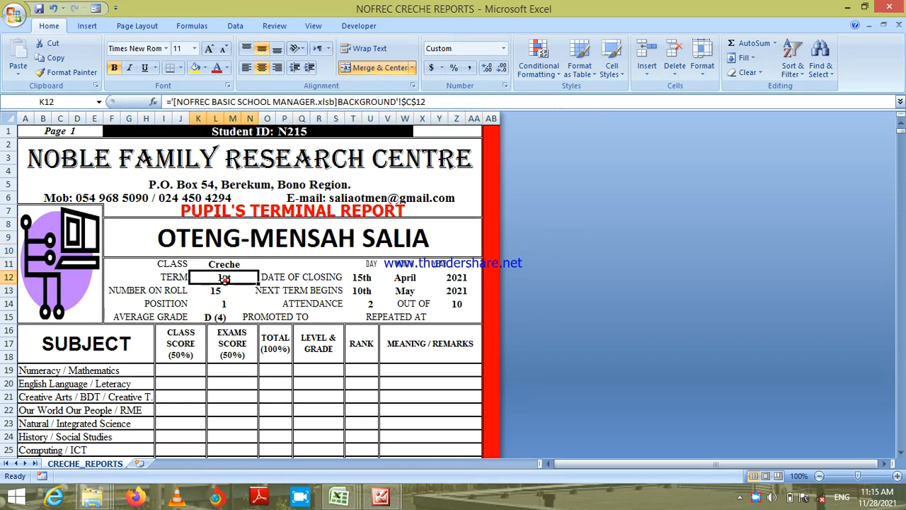
click(214, 290)
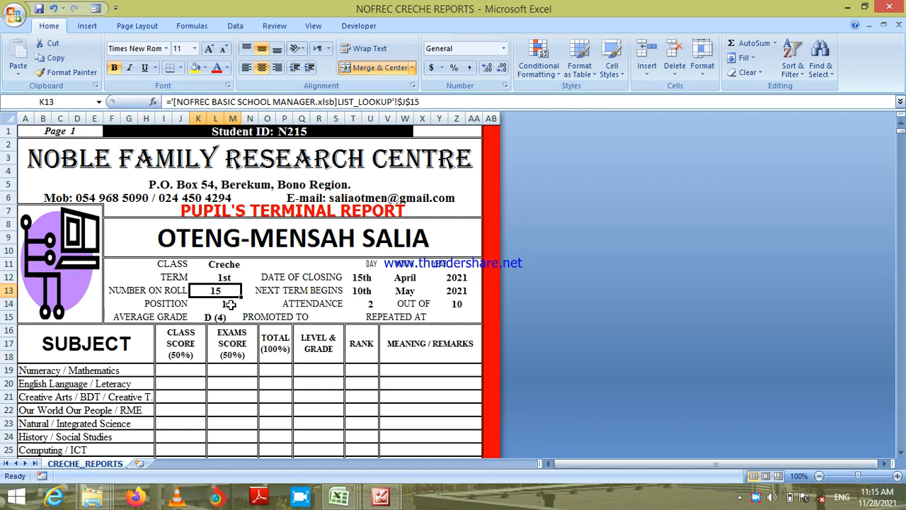
click(231, 305)
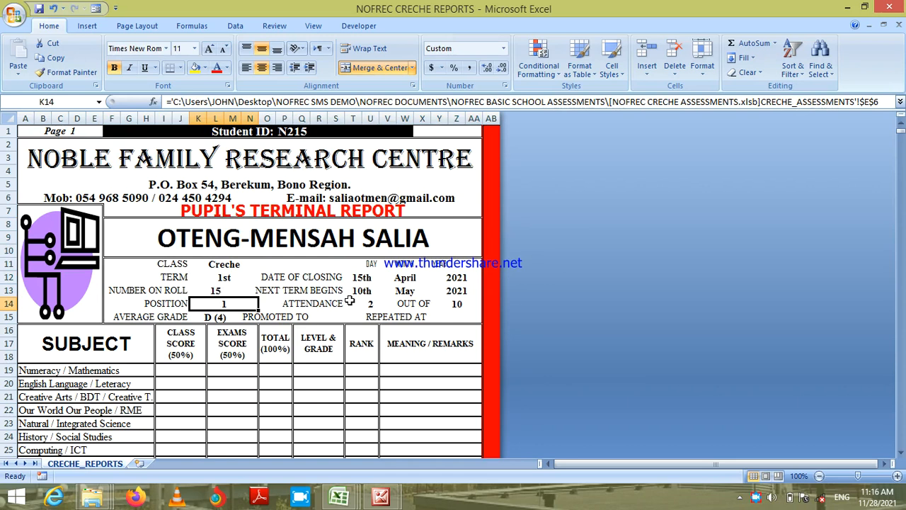
Browse the terminal reports down to page 5, check its position formula, and return to the page 1 report.
click(484, 318)
key(Down)
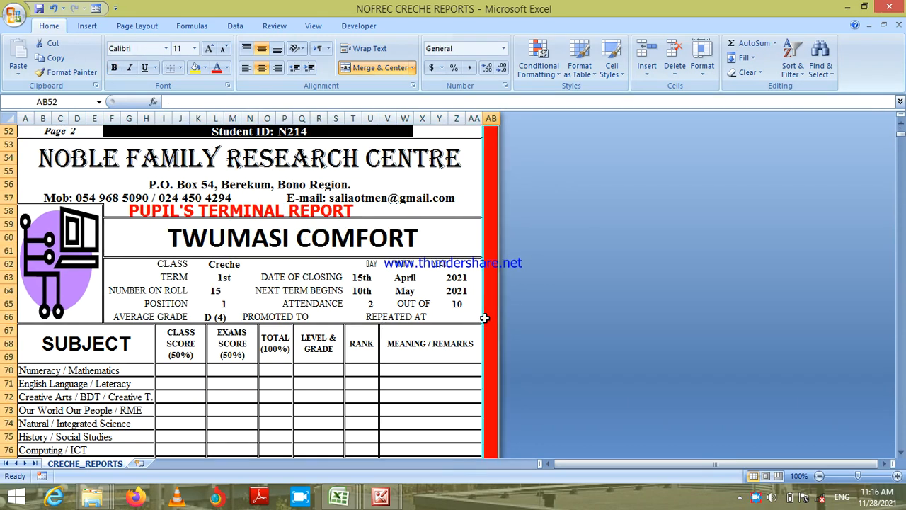
key(Down)
key(Down)
key(Down)
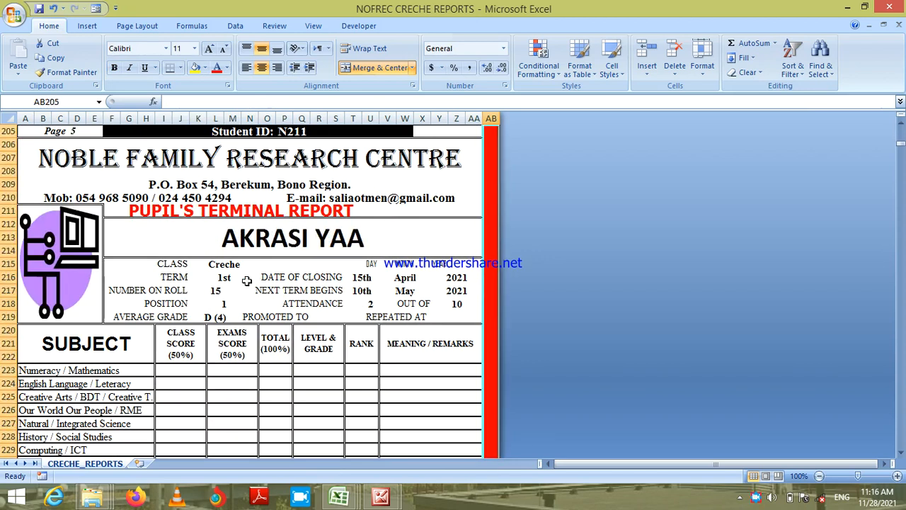
click(217, 303)
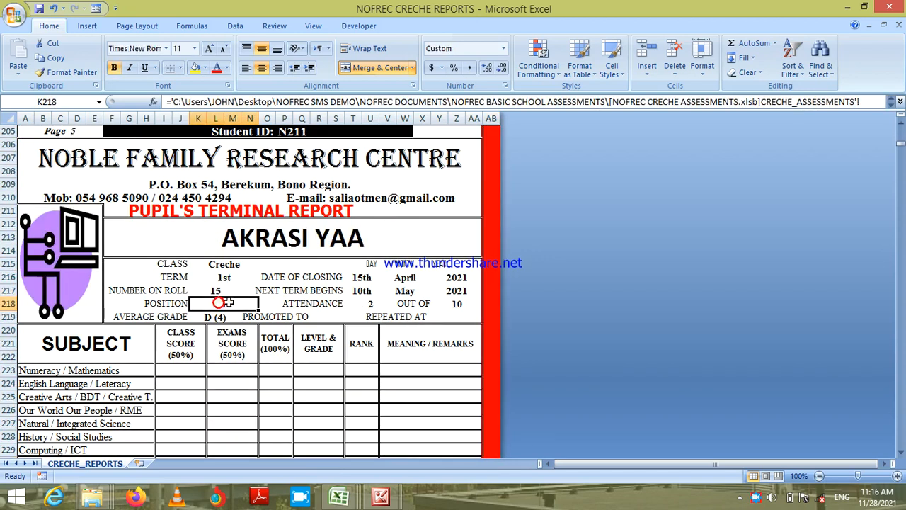
click(491, 332)
key(Up)
key(Up)
key(Up)
key(Up)
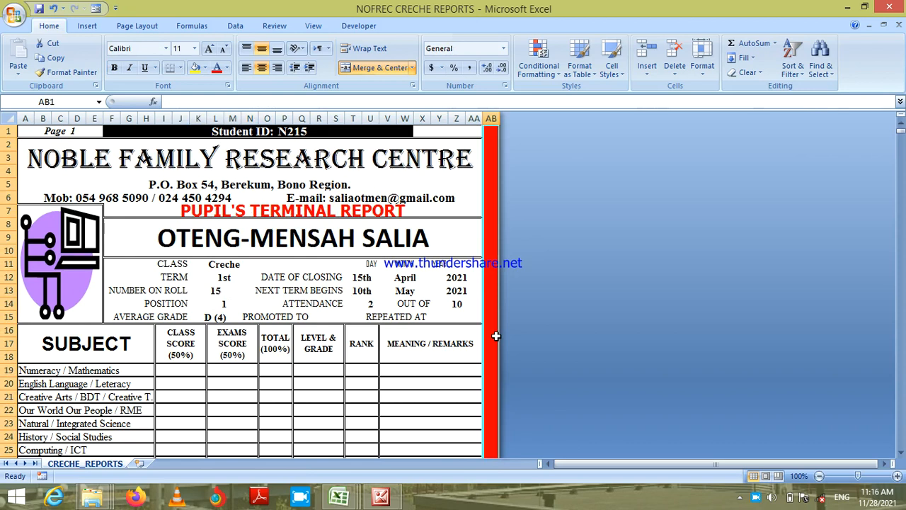
Examine the day, month and year formulas for the date of closing and the next term's start on the page 1 report.
click(362, 280)
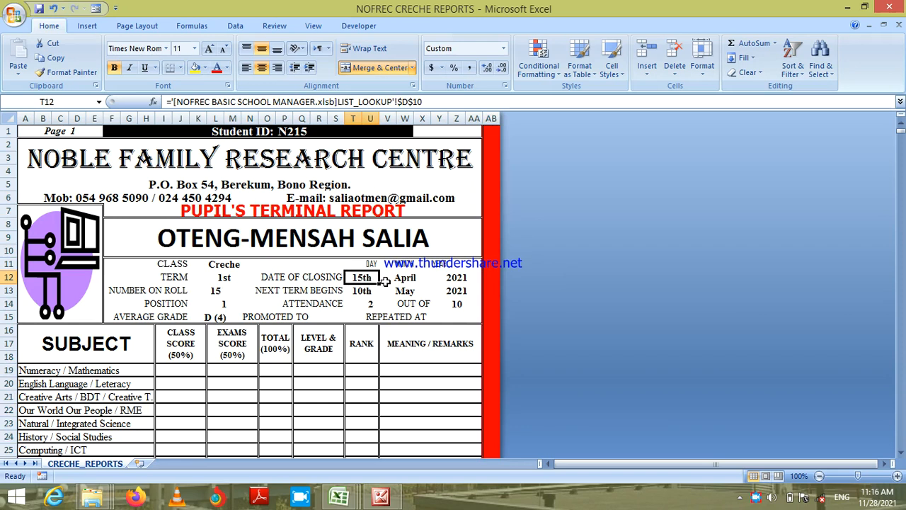
click(409, 281)
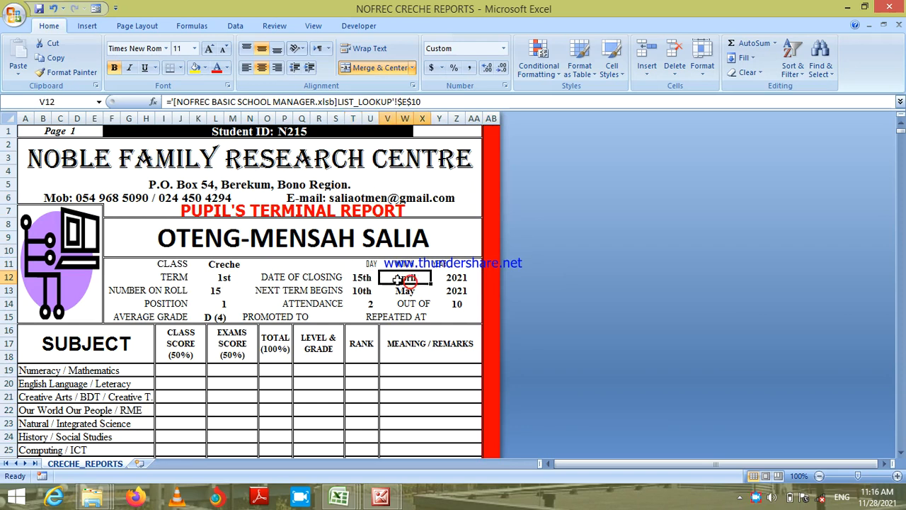
click(455, 280)
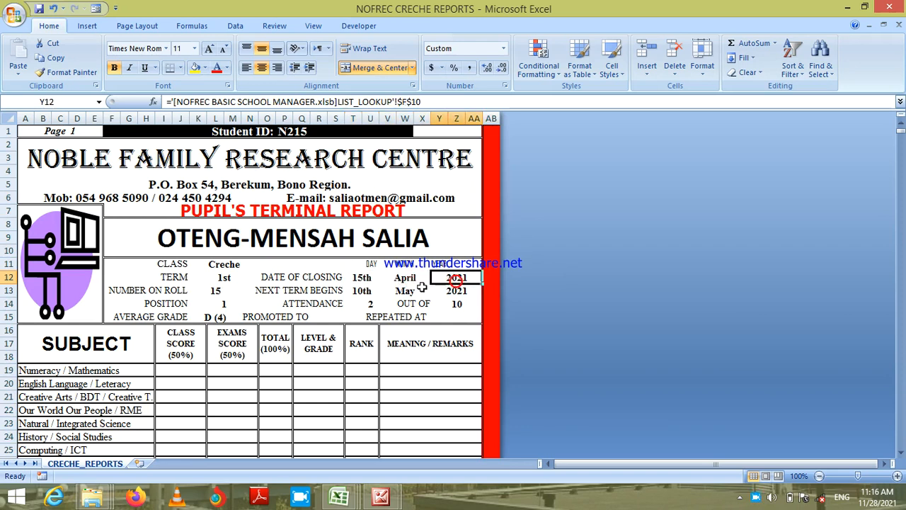
click(367, 292)
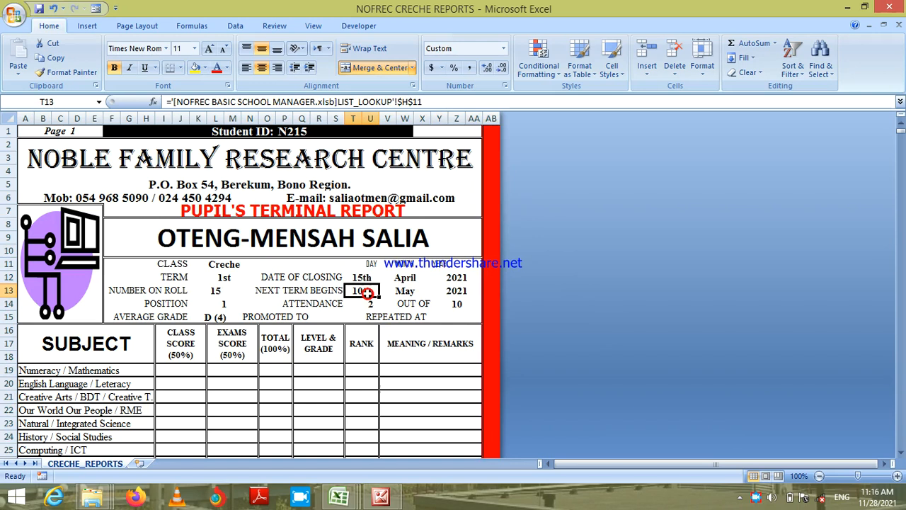
click(421, 295)
click(458, 291)
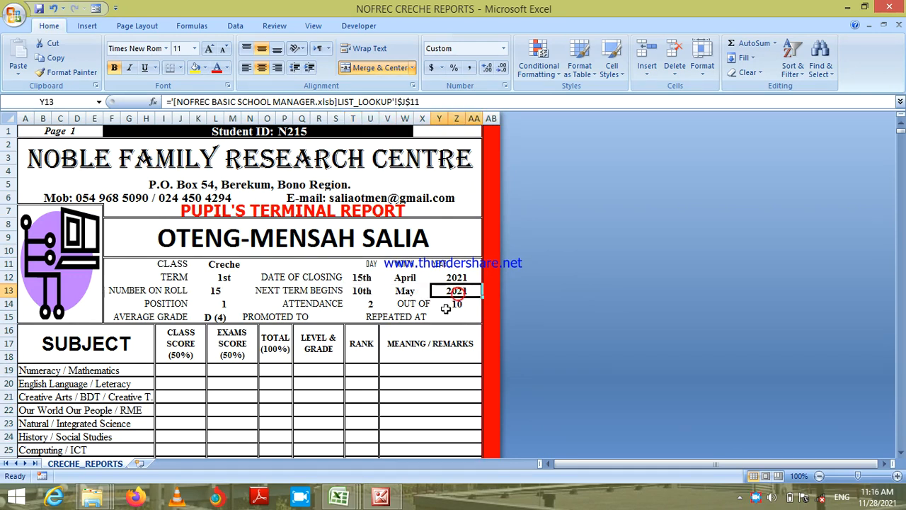
Examine the attendance, attendance out-of and average grade formulas on the page 1 report.
click(370, 305)
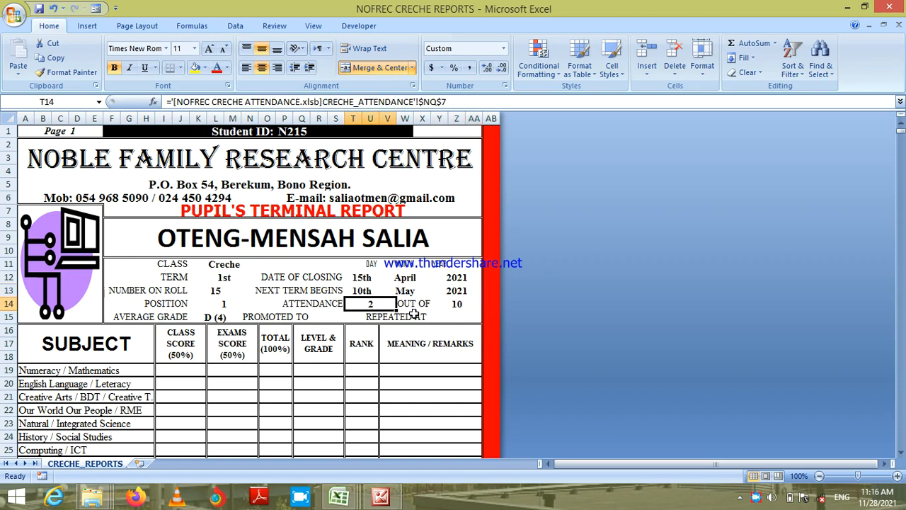
click(456, 303)
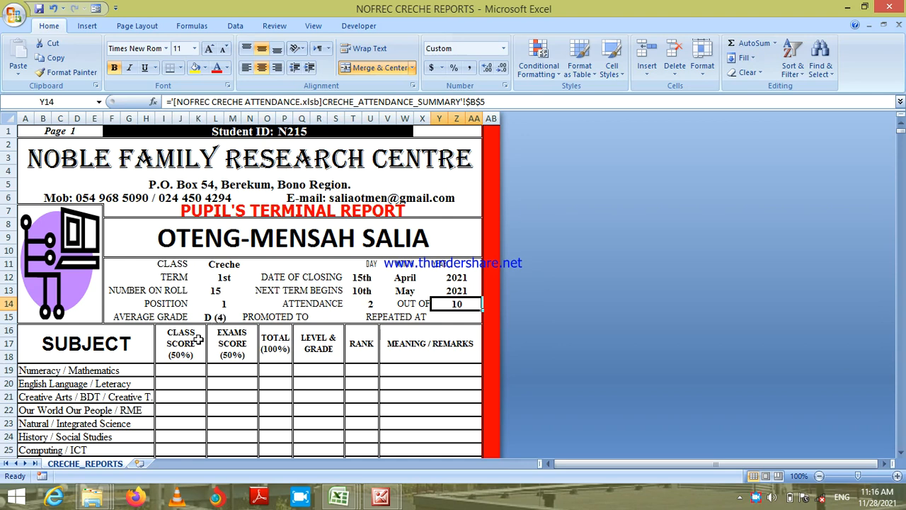
click(203, 316)
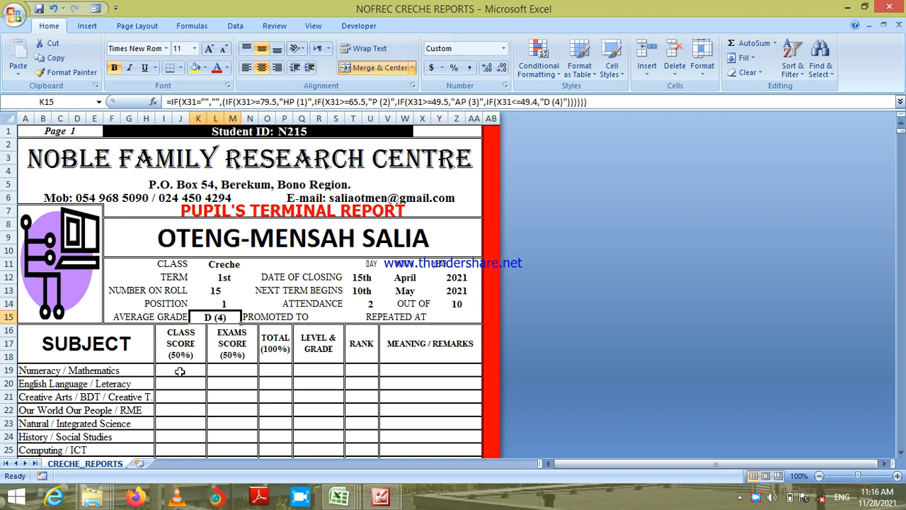
Examine the class score formulas from Numeracy / Mathematics down past Physical Education on the page 1 report.
click(178, 375)
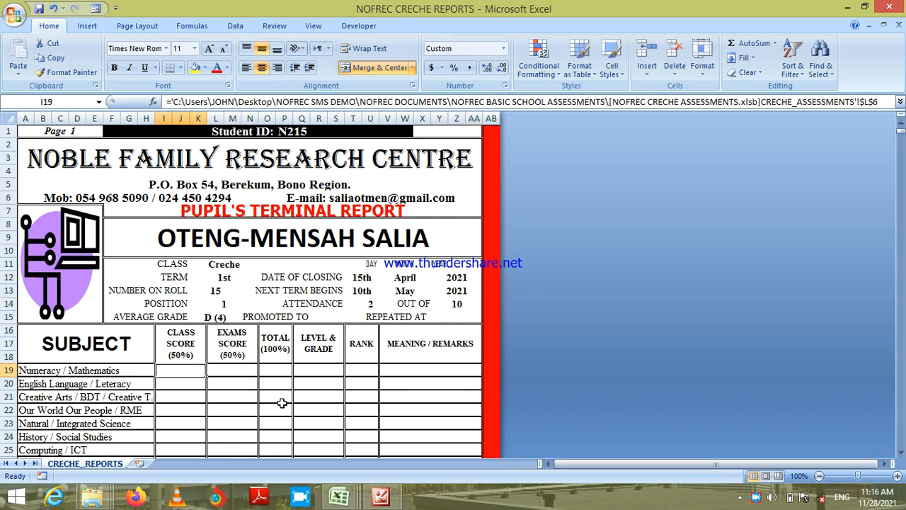
key(Down)
key(Down)
key(Down)
key(Down)
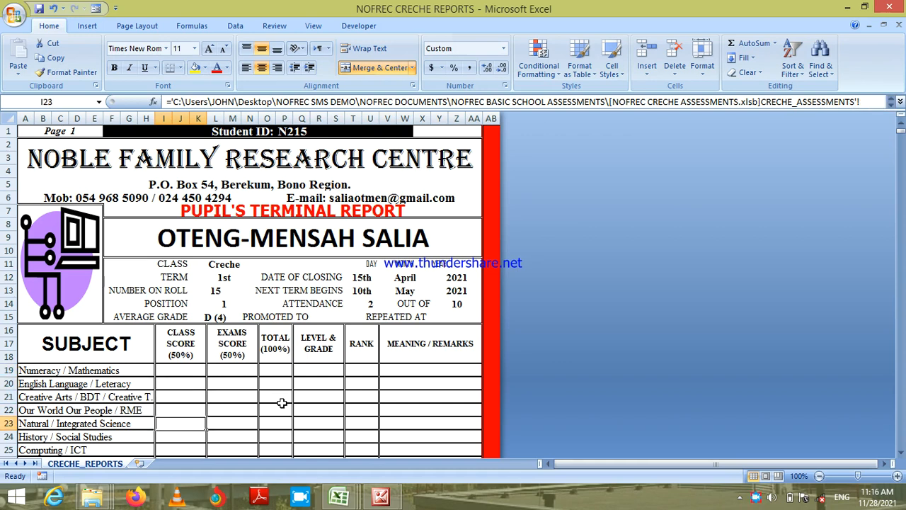
key(Down)
key(Down)
key(Down)
key(Down)
key(Down)
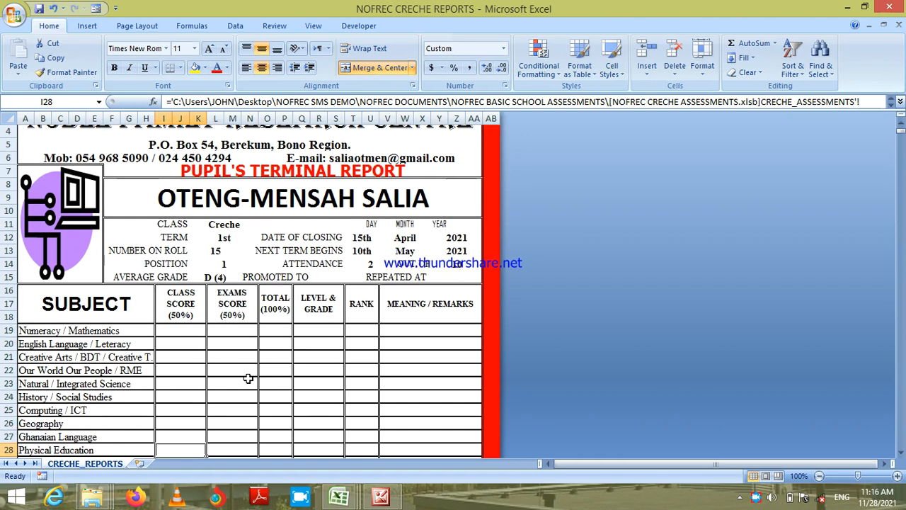
key(Down)
key(Down)
Examine the linked subject name formulas from Numeracy / Mathematics down to the TOTAL row on the page 1 report.
click(55, 305)
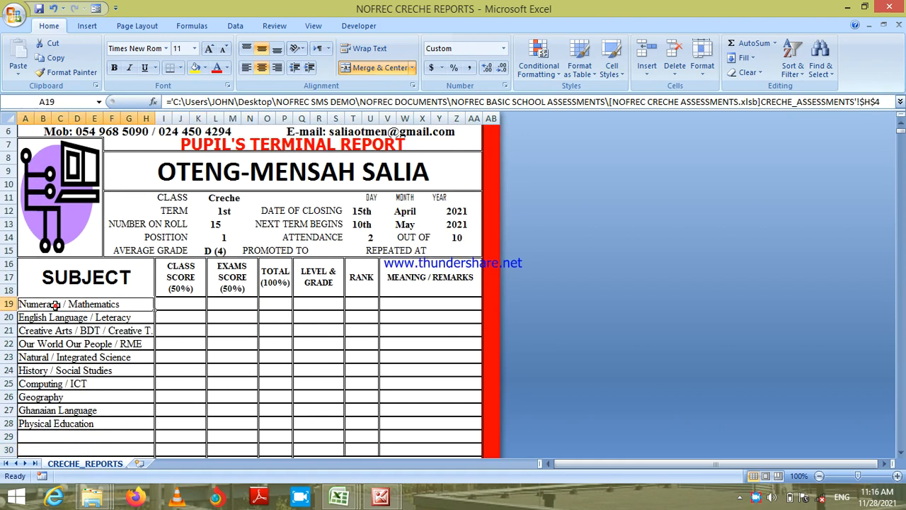
key(Down)
key(Down)
key(Down)
key(Down)
key(Down)
key(Down)
key(Down)
key(Down)
key(Down)
key(Down)
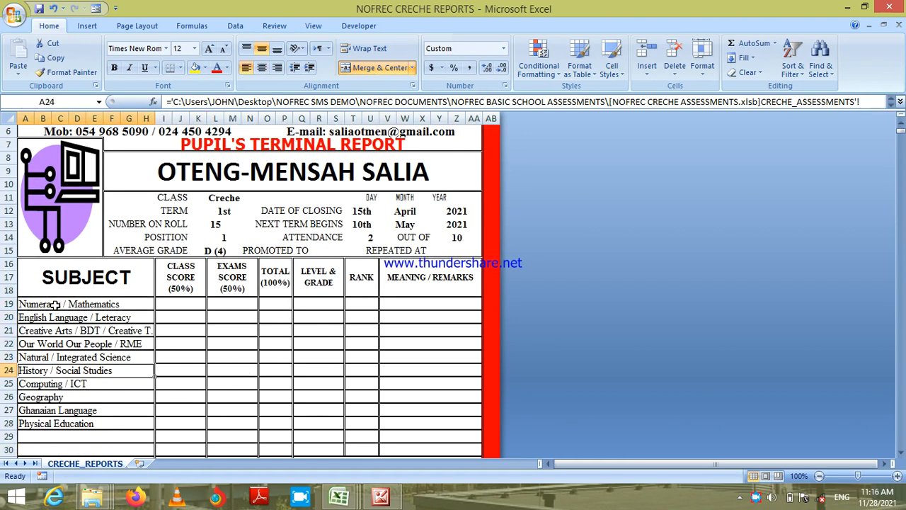
key(Down)
key(Down)
key(Down)
key(Up)
key(Up)
key(Down)
key(Down)
key(Down)
key(Down)
key(Down)
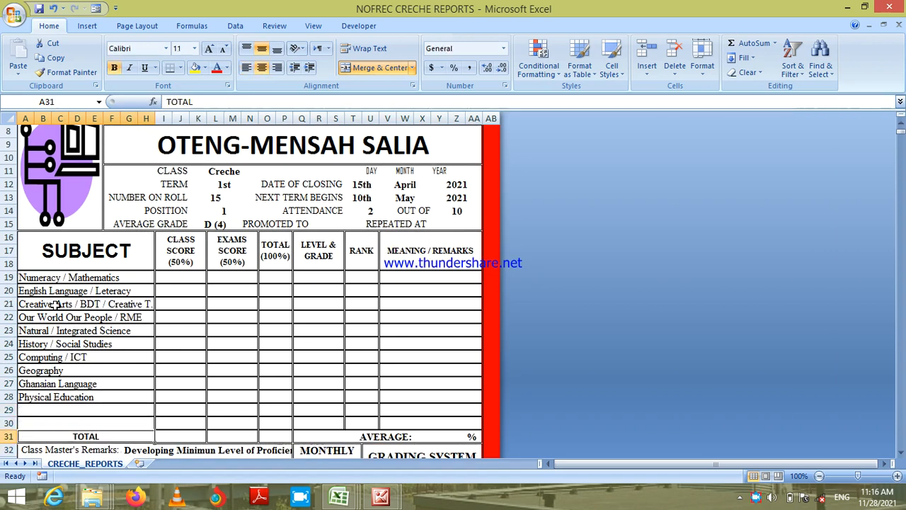
Examine the remarks section and the current term bill item labels down to Boarding Fee on the page 1 report.
key(Down)
key(Down)
key(Down)
key(Down)
key(Down)
key(Down)
key(Down)
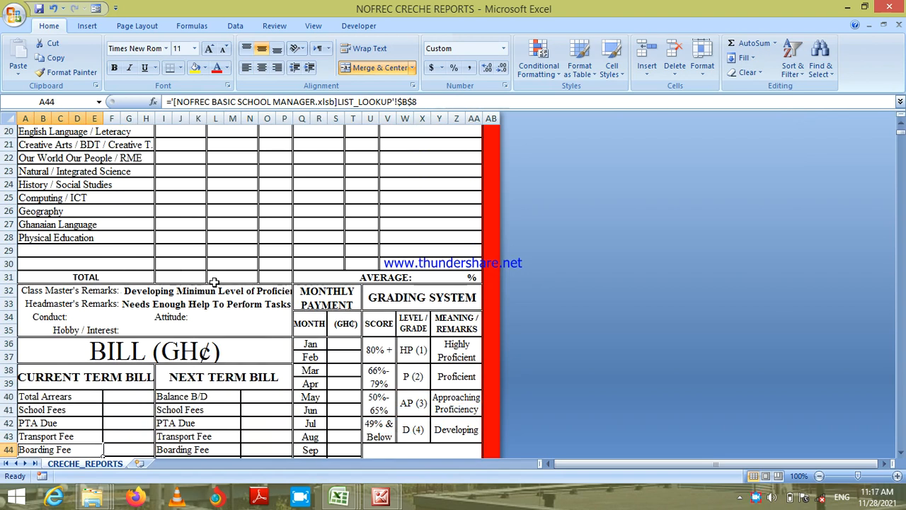
Check the class score column from the TOTAL row back up to its header on the page 1 report.
click(175, 279)
key(Up)
key(Up)
key(Up)
key(Up)
key(Up)
key(Up)
key(Up)
key(Up)
key(Up)
key(Up)
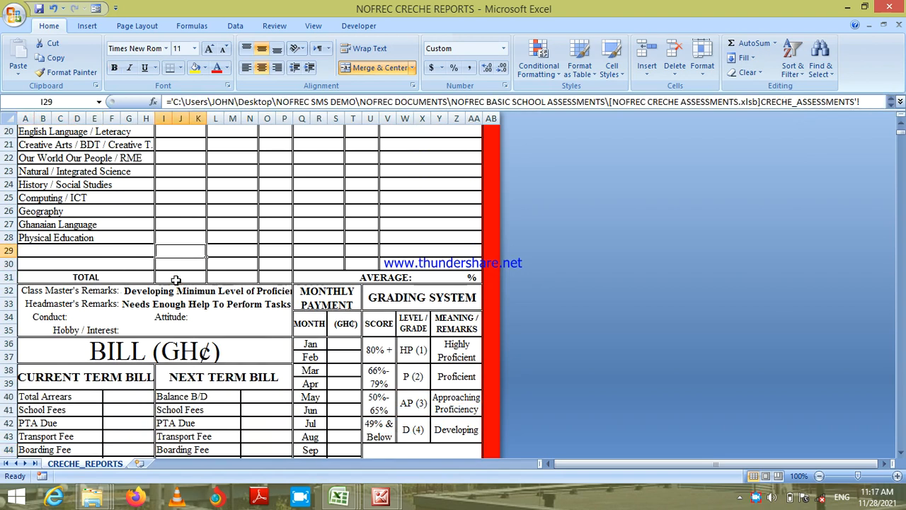
key(Up)
key(Up)
key(Up)
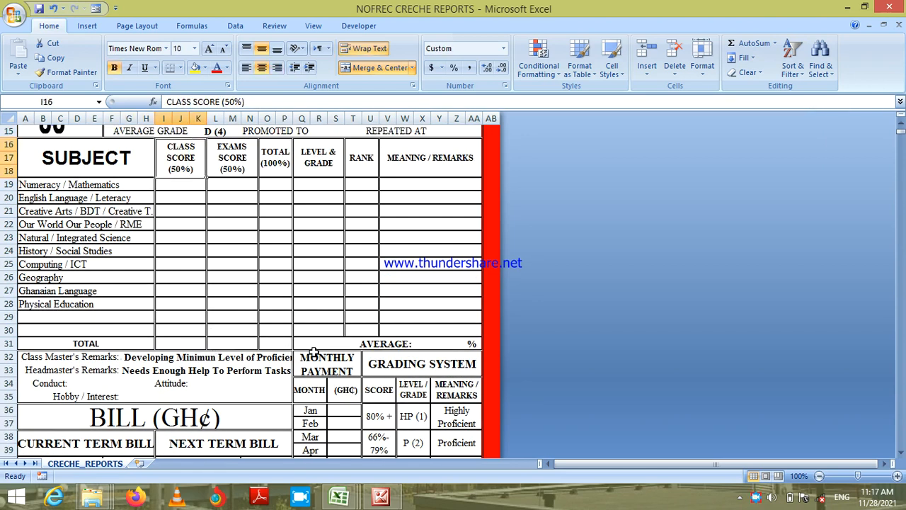
Examine the average formula, the grading system levels and the date formula in row 50 of the page 1 report.
click(434, 345)
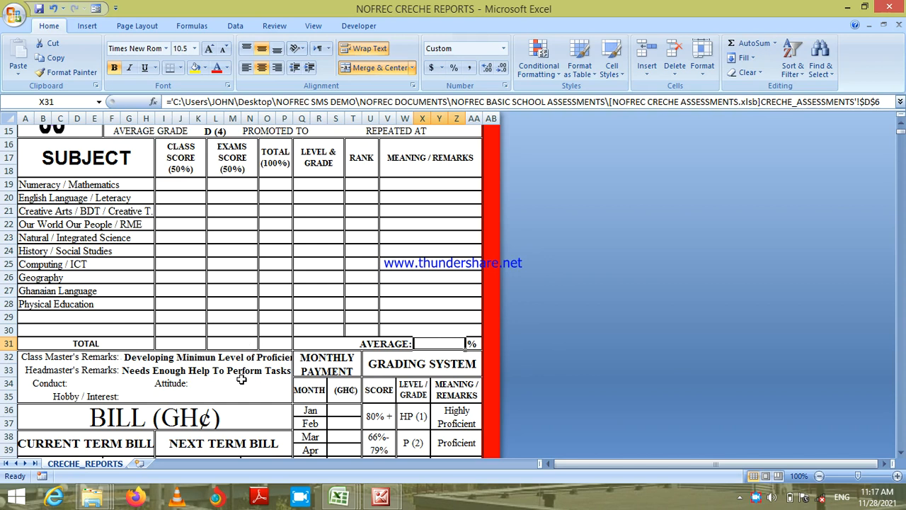
key(Down)
key(Down)
key(Down)
key(Down)
key(Down)
key(Down)
key(Down)
key(Down)
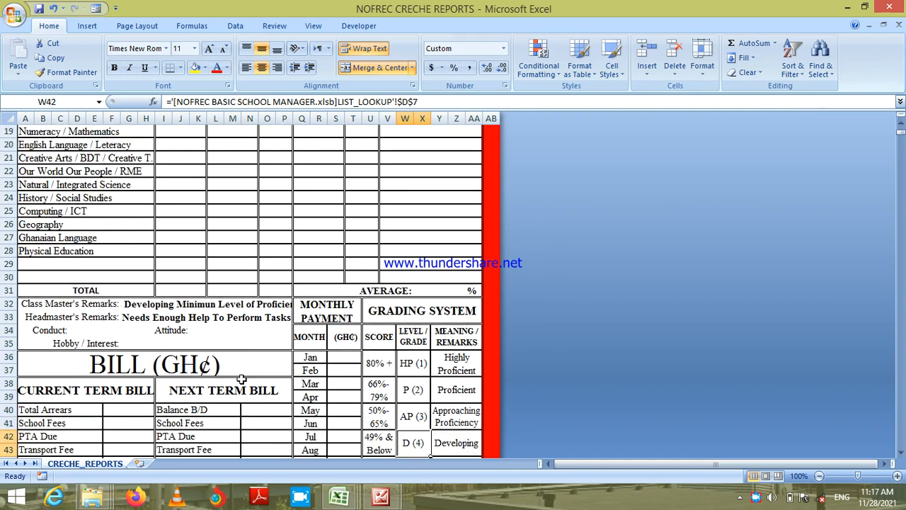
key(Down)
key(Down)
key(Down)
key(Up)
key(Up)
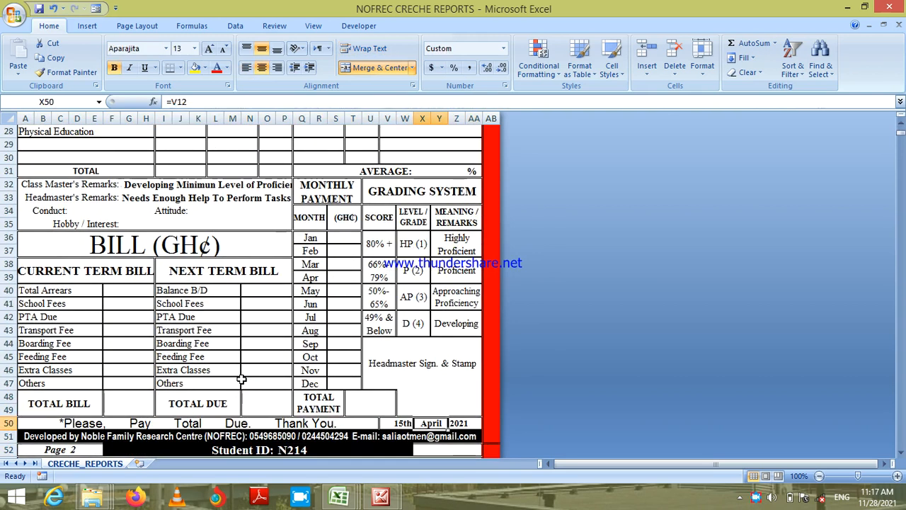
key(Up)
key(Up)
key(Up)
key(Up)
key(Up)
key(Up)
key(Up)
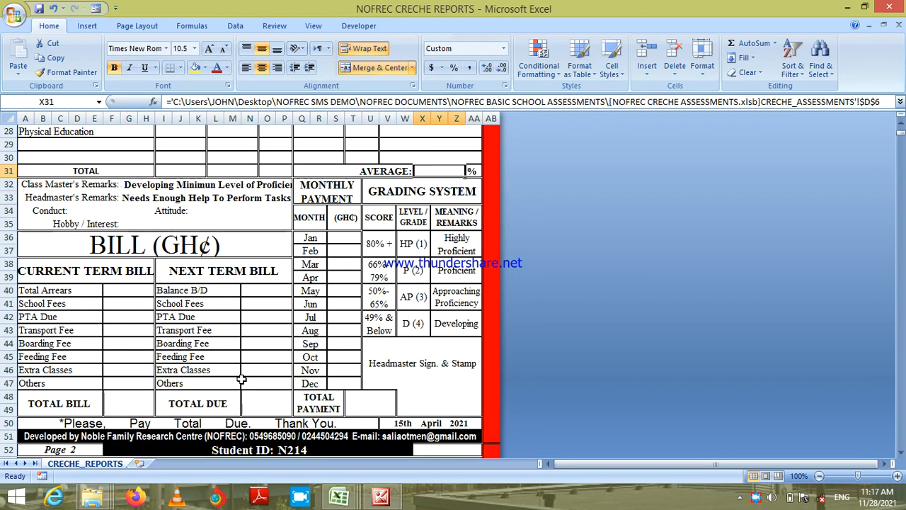
Browse the pupils' terminal reports past page 11 along the red boundary column and return to the page 1 report.
click(490, 386)
key(Down)
key(Down)
key(Down)
key(Down)
key(Down)
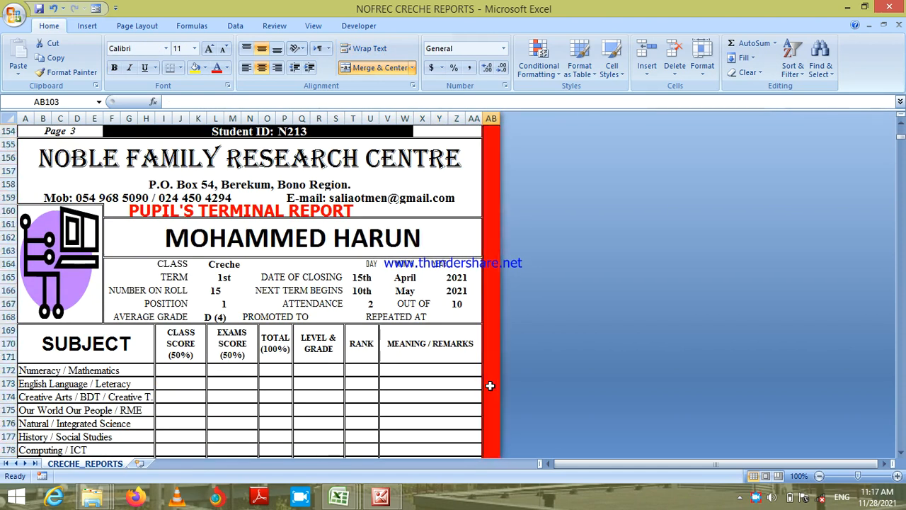
key(Down)
key(Down)
key(Down)
key(Down)
key(Down)
key(Up)
key(Up)
key(Up)
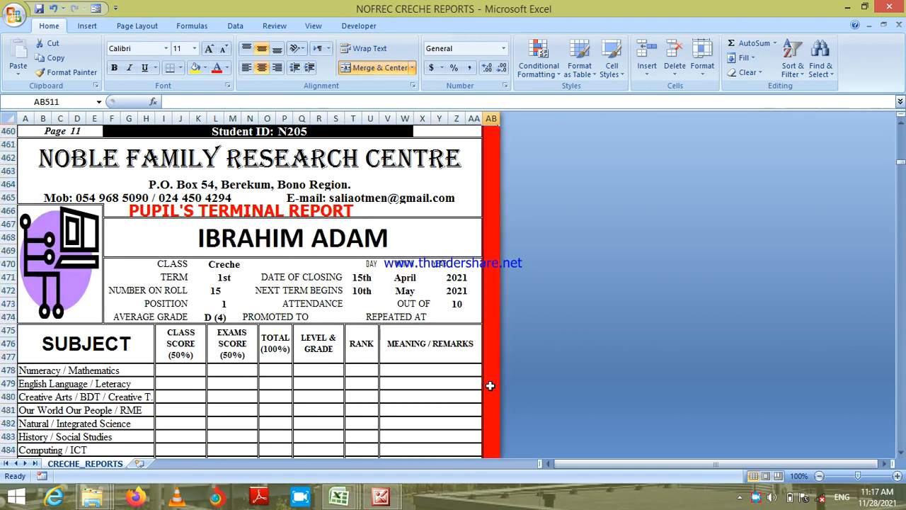
key(Up)
key(Up)
key(Up)
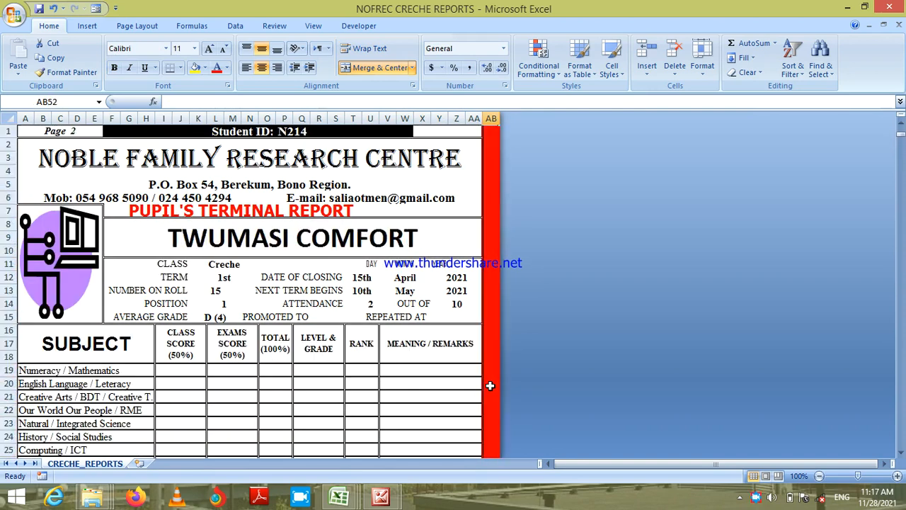
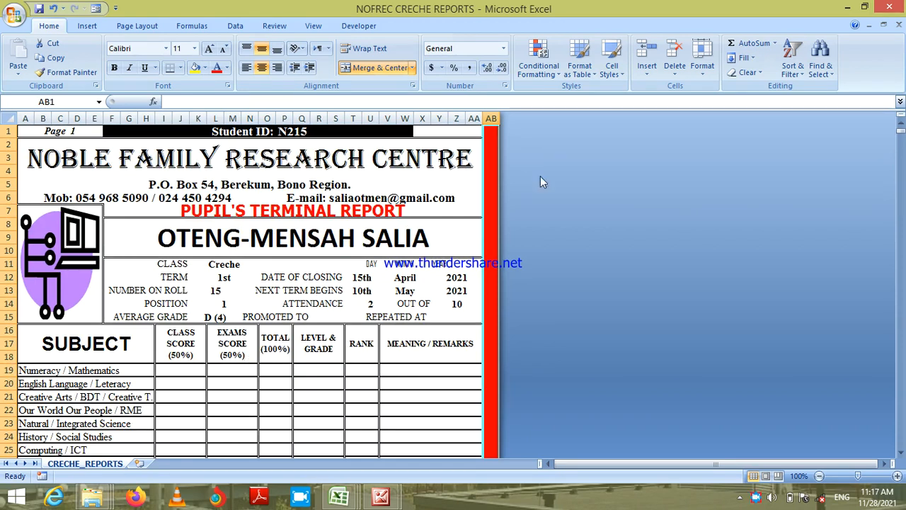
Close the Creche reports workbook and return to the BACKGROUND sheet of NOFREC BASIC SCHOOL MANAGER.
click(888, 7)
click(396, 282)
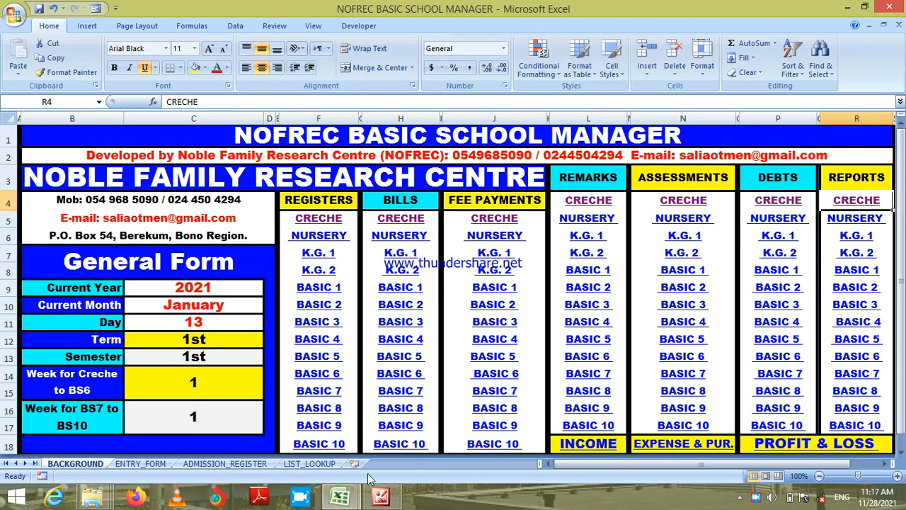
Switch to Microsoft Office Picture Manager and view the Tutorial 2 cover page and the NOFREC BASIC SCHOOL MANAGER copyright image.
mouse_move(382, 504)
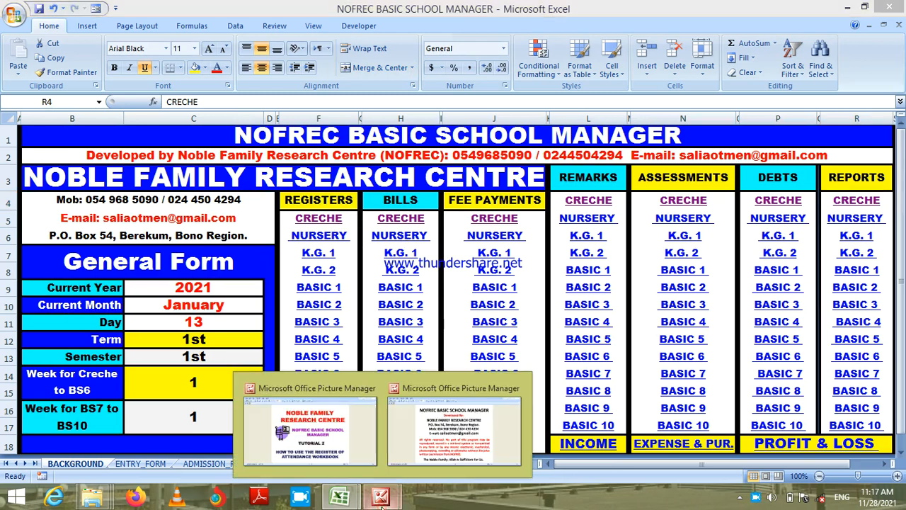
click(329, 453)
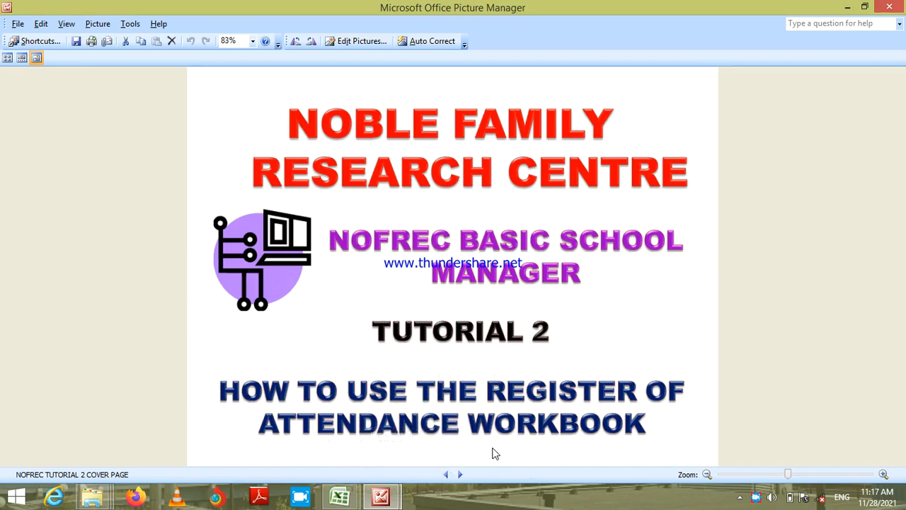
click(771, 397)
mouse_move(383, 497)
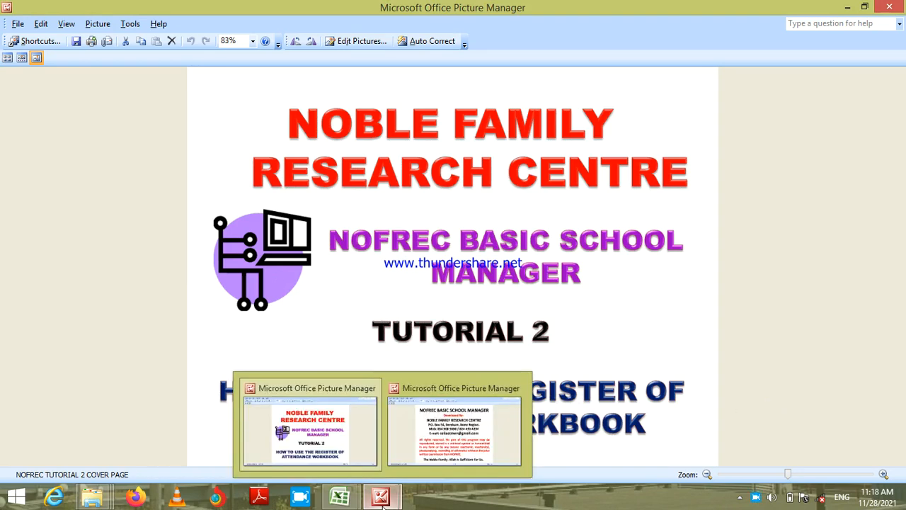
click(442, 426)
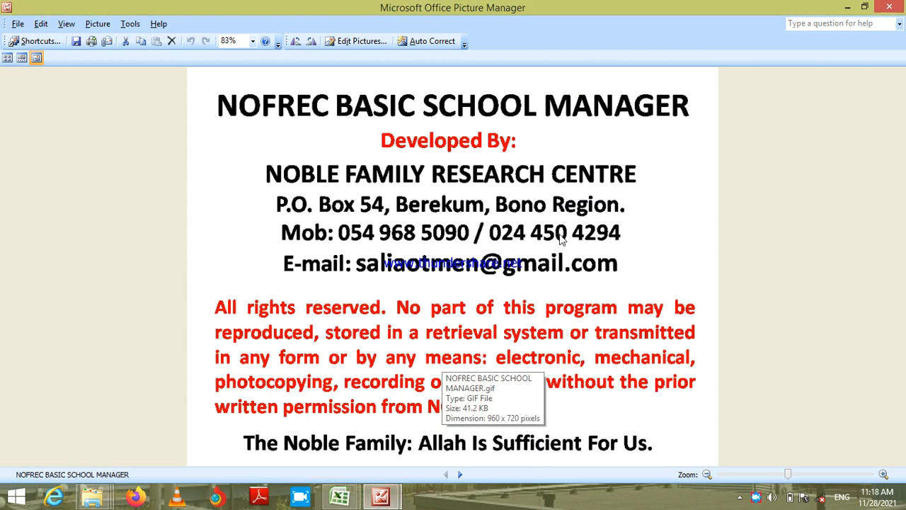